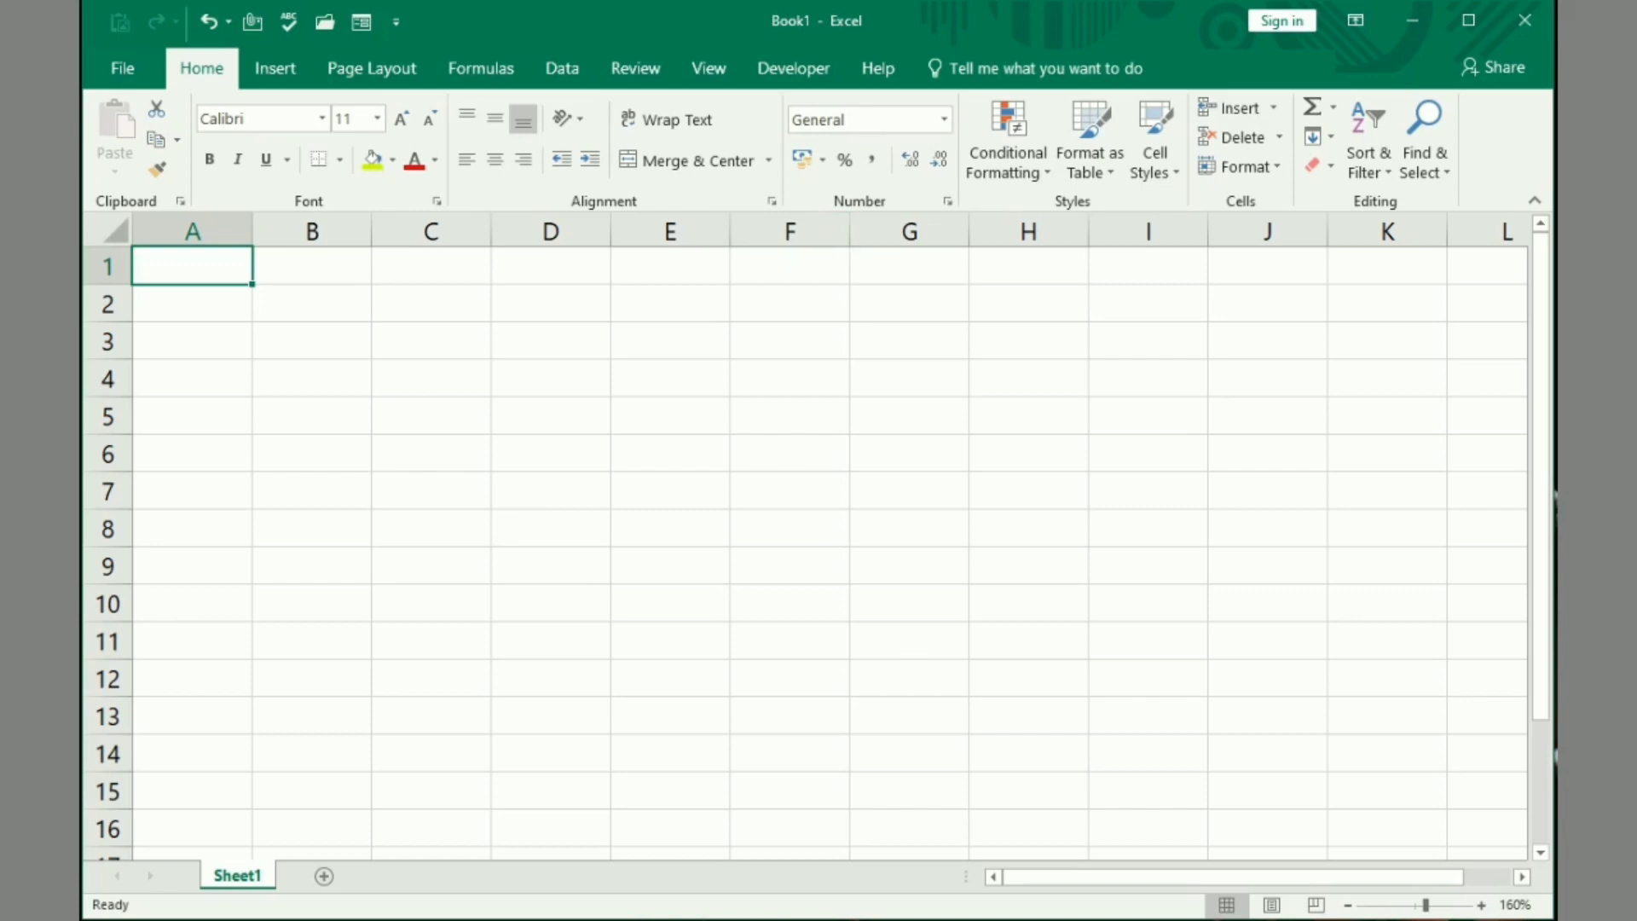
click(245, 326)
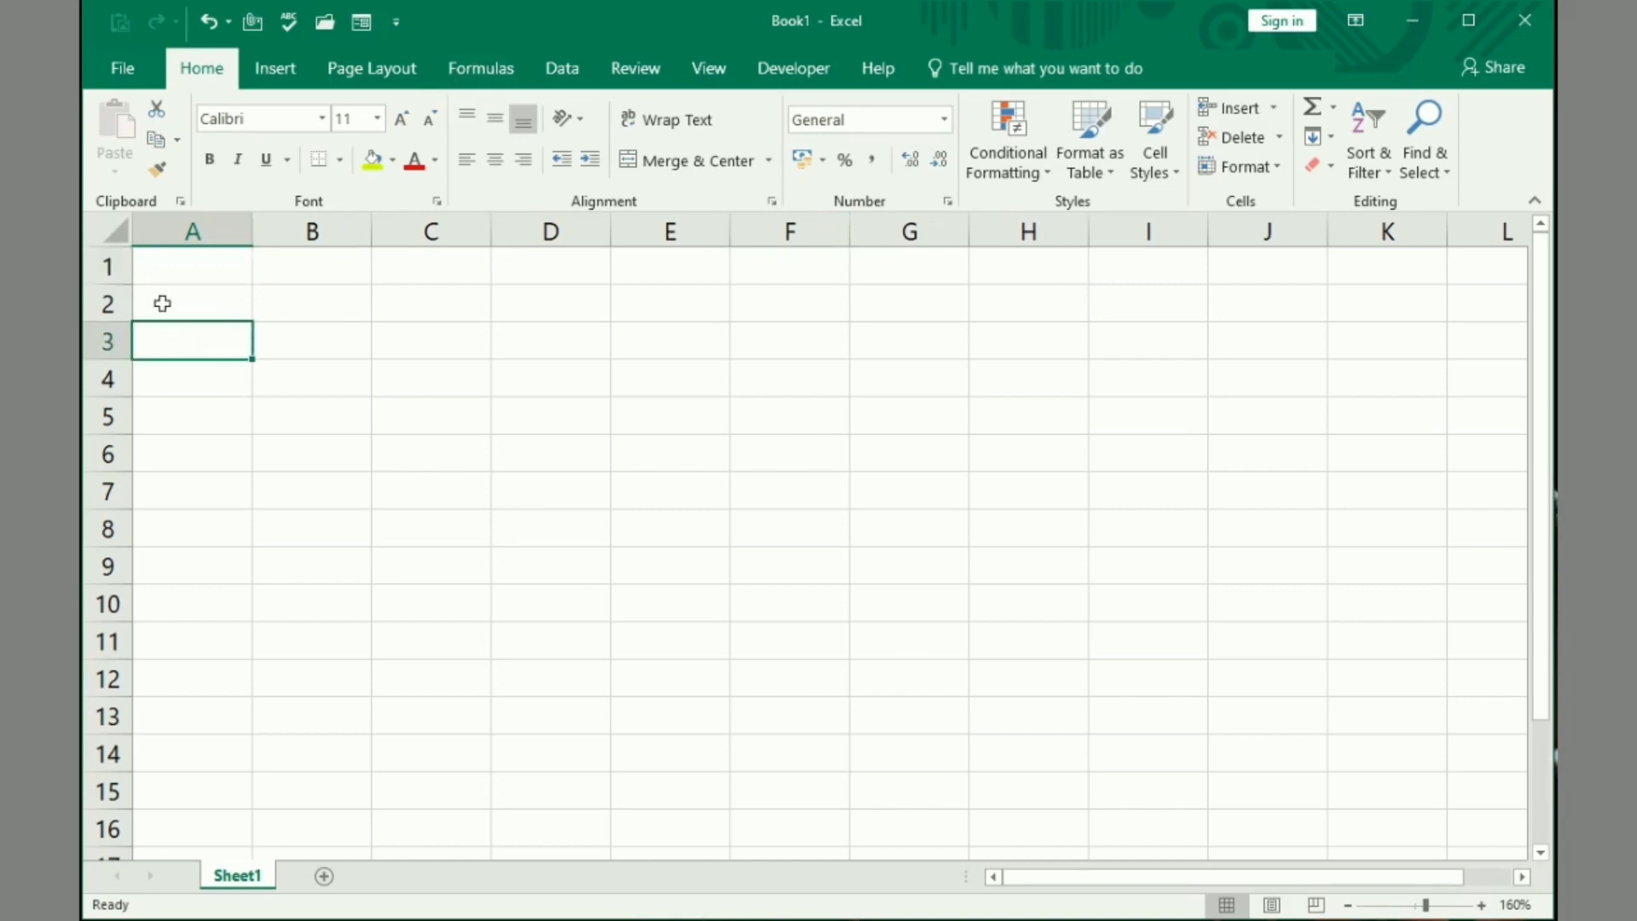
click(467, 427)
double_click(775, 367)
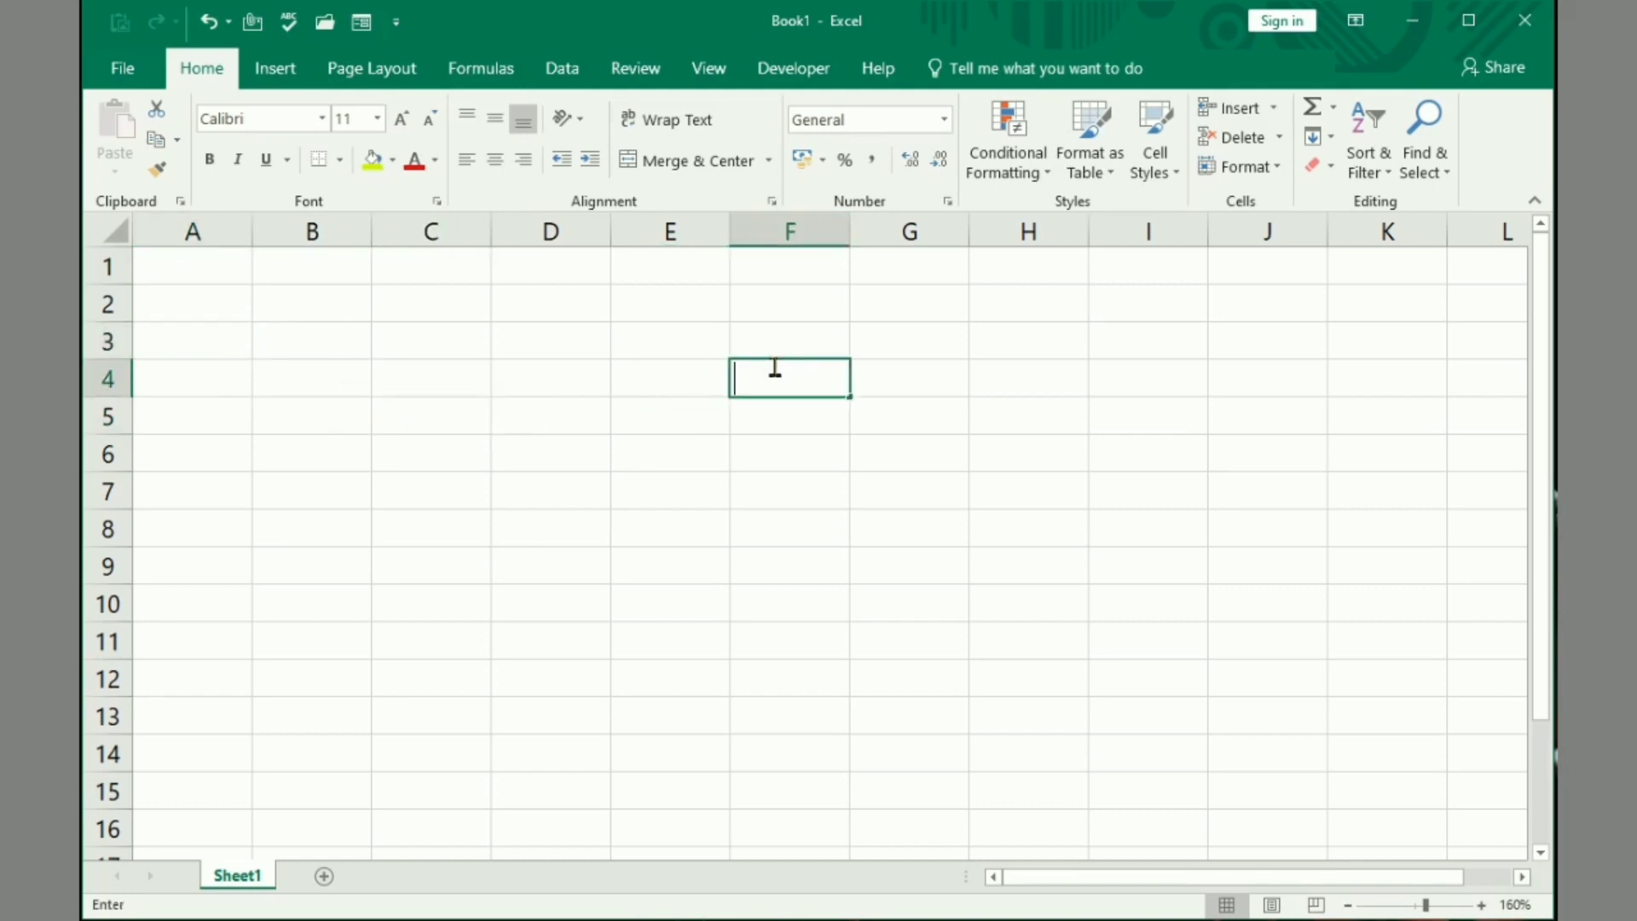
Enter the title "Salary Sheet" in cell A1
click(212, 274)
key(F2)
text(S)
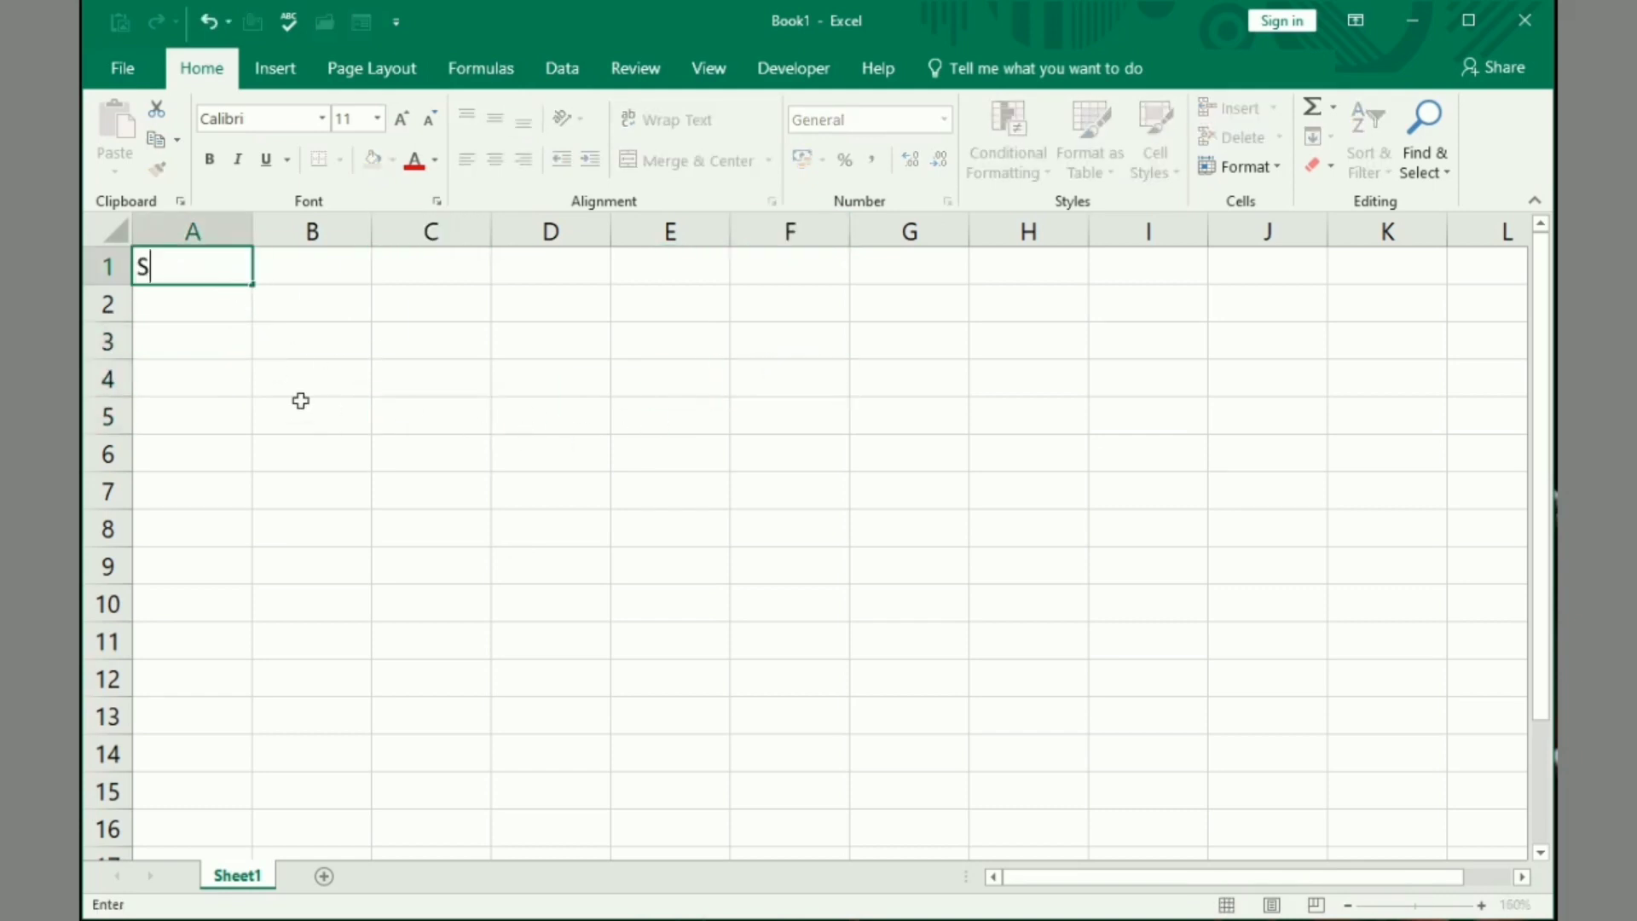
text(alary Sheet)
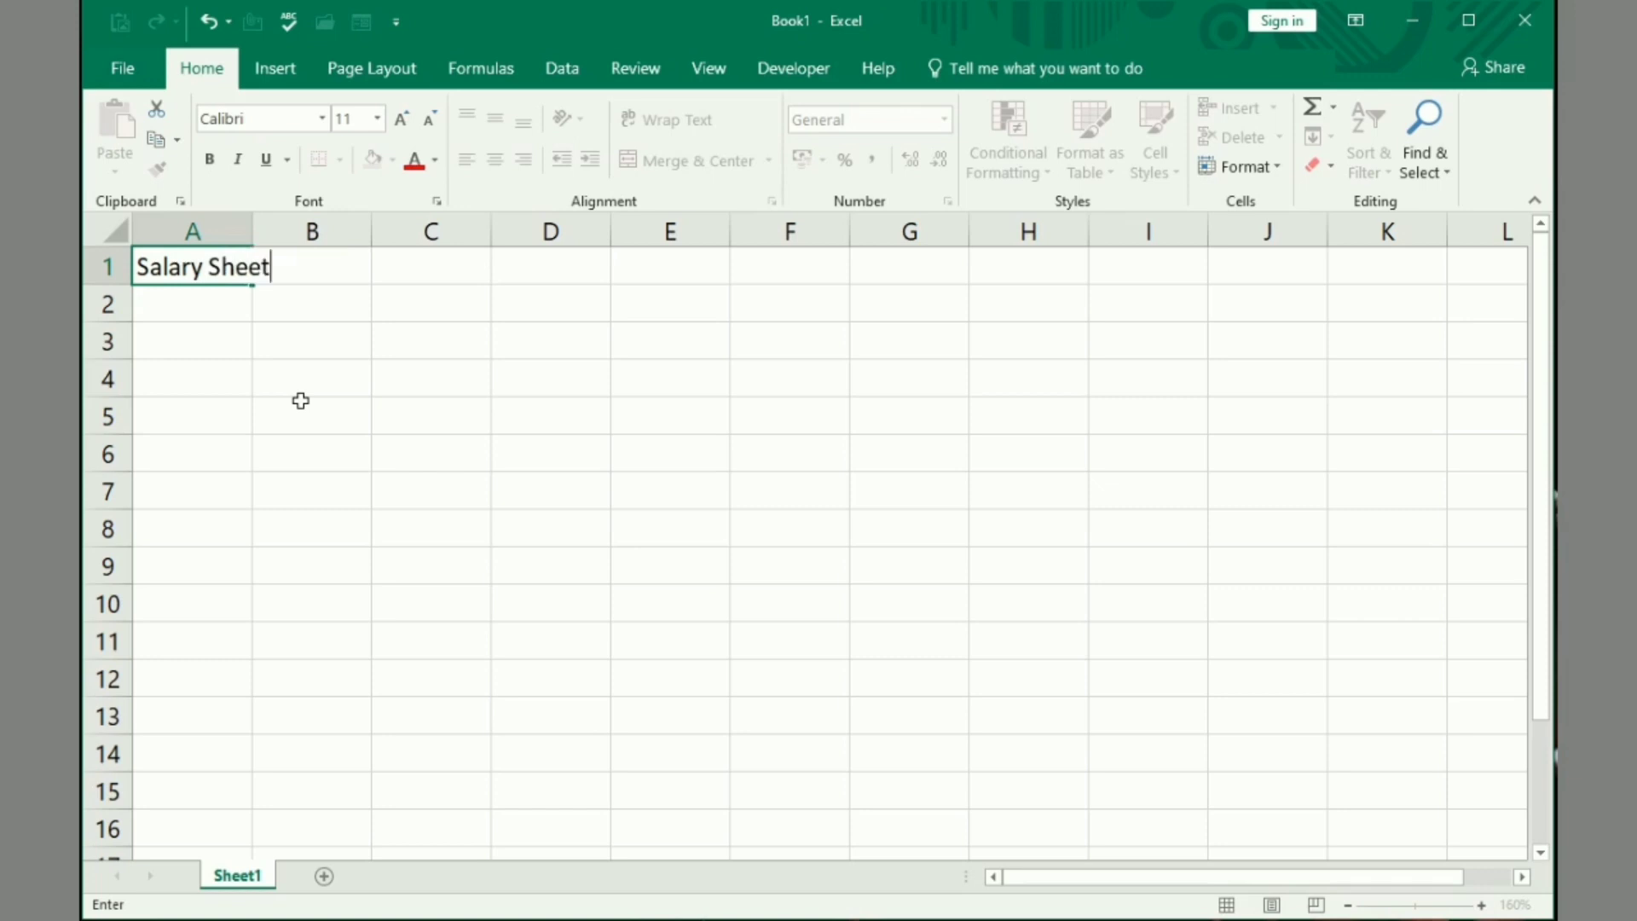
click(221, 306)
click(457, 388)
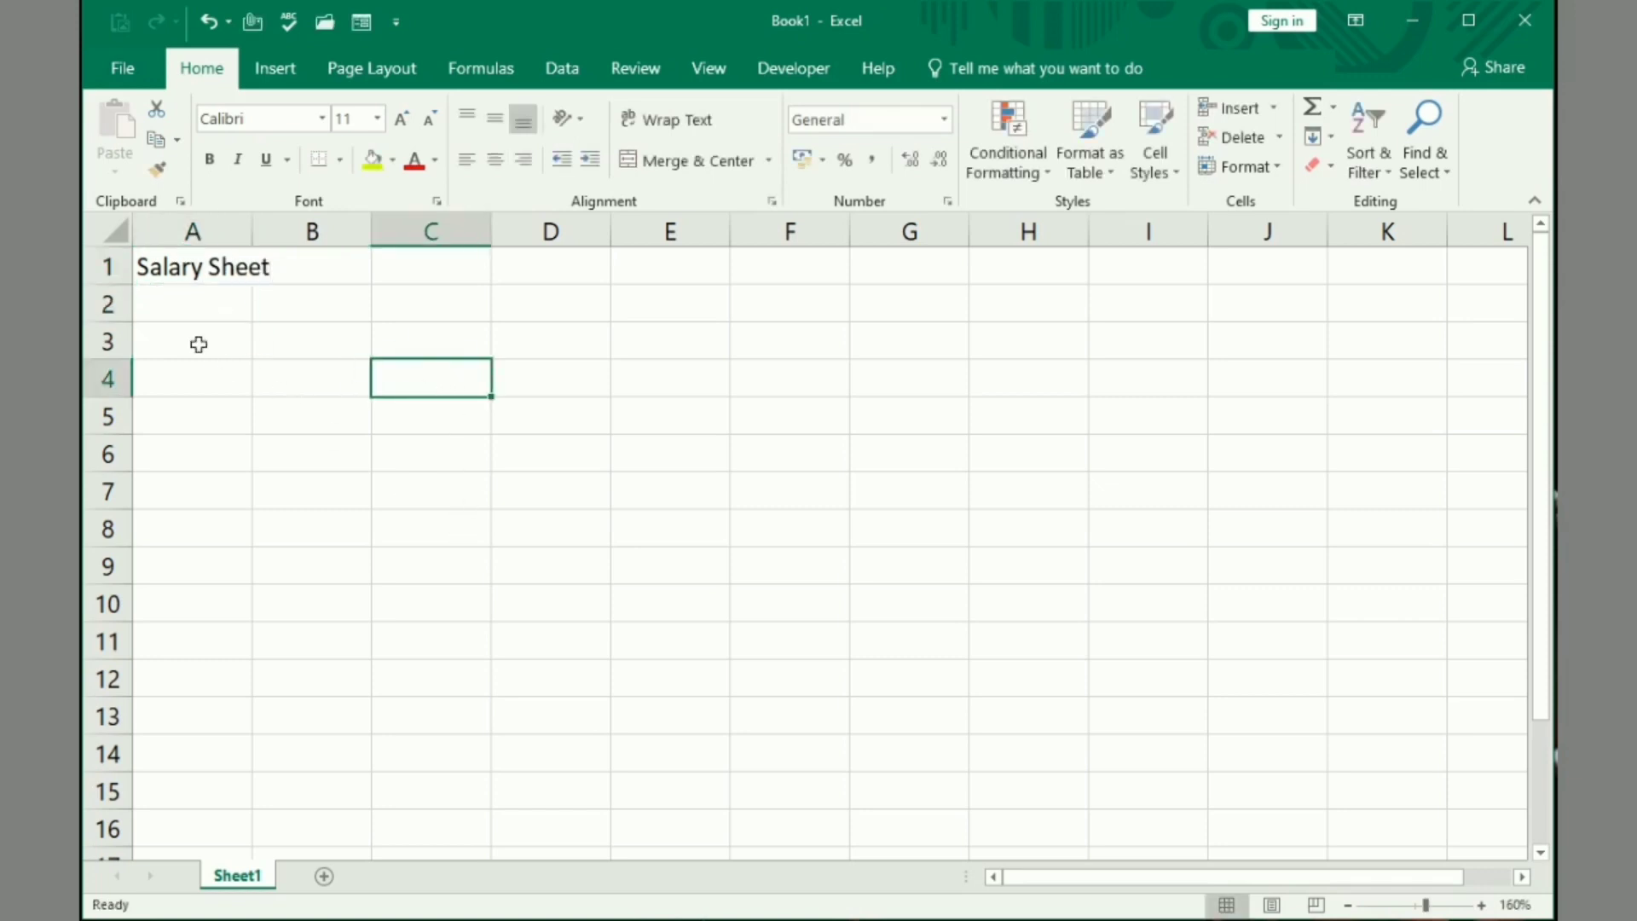
Enter the column headings "Emp Name" in A2 and "Basic Salary" in B2
click(185, 307)
double_click(184, 308)
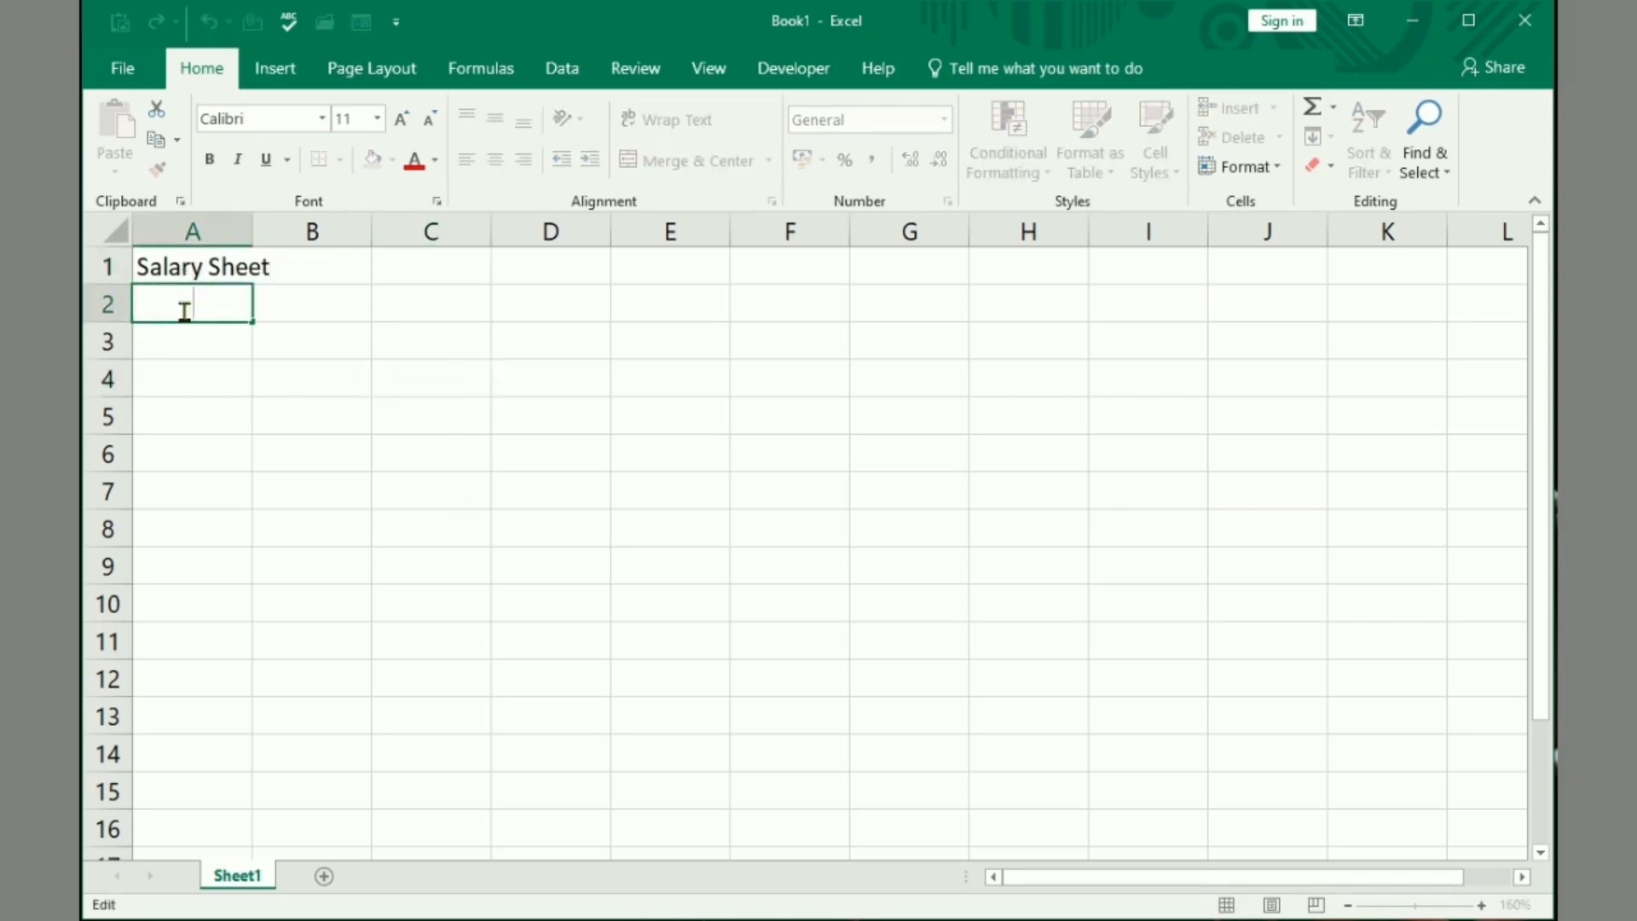
text(Emp Name)
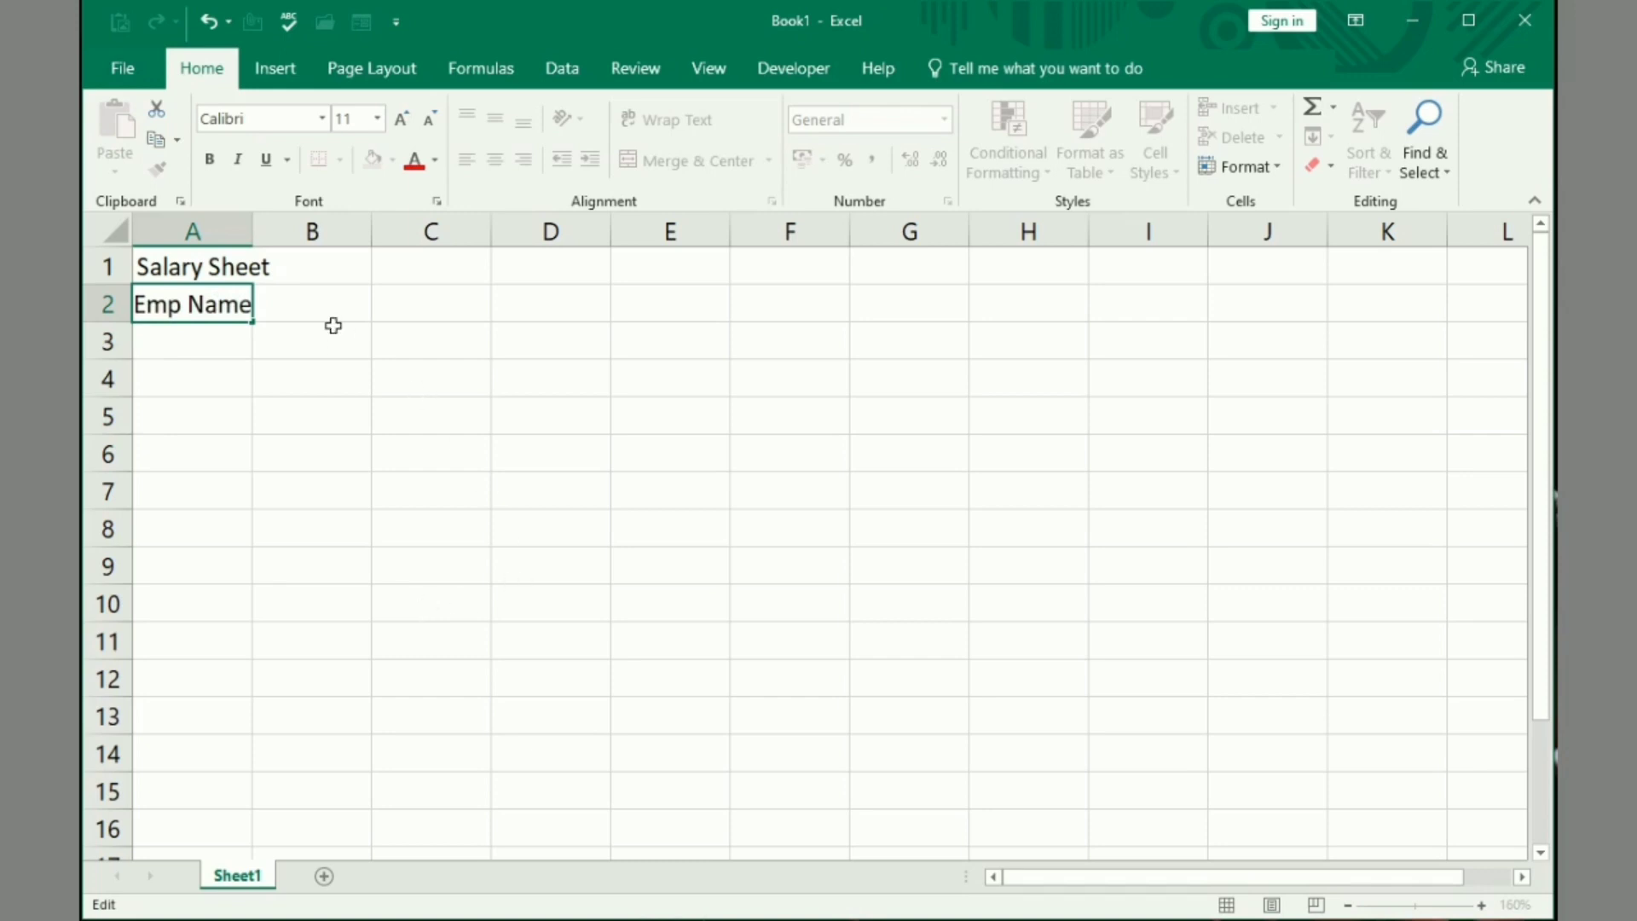
click(333, 327)
click(313, 291)
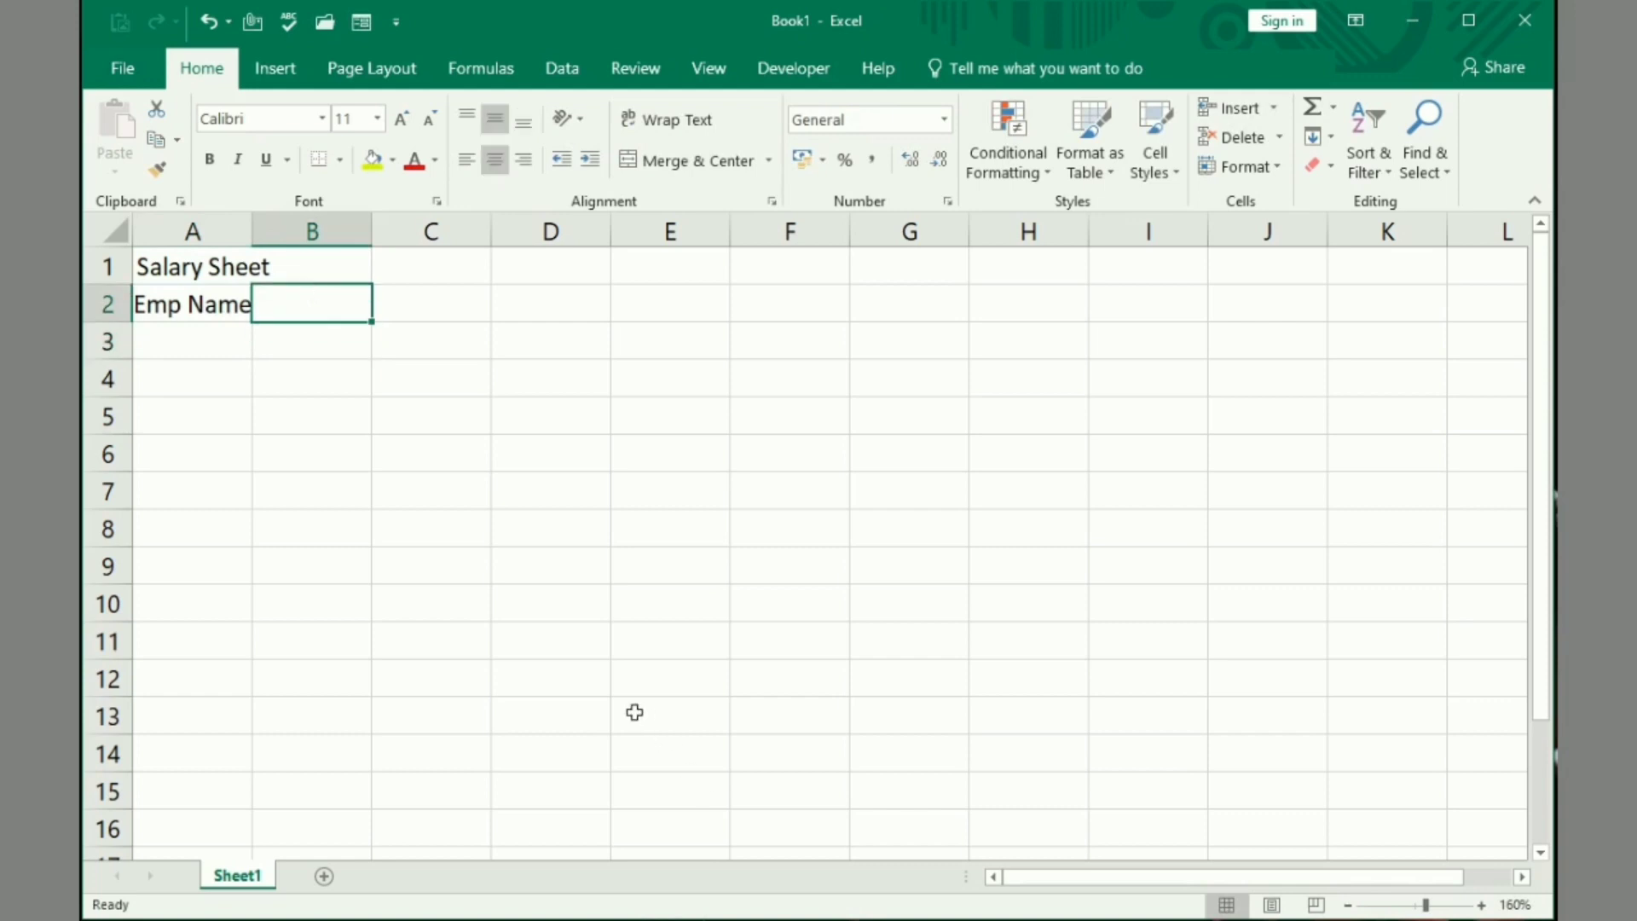
text(B)
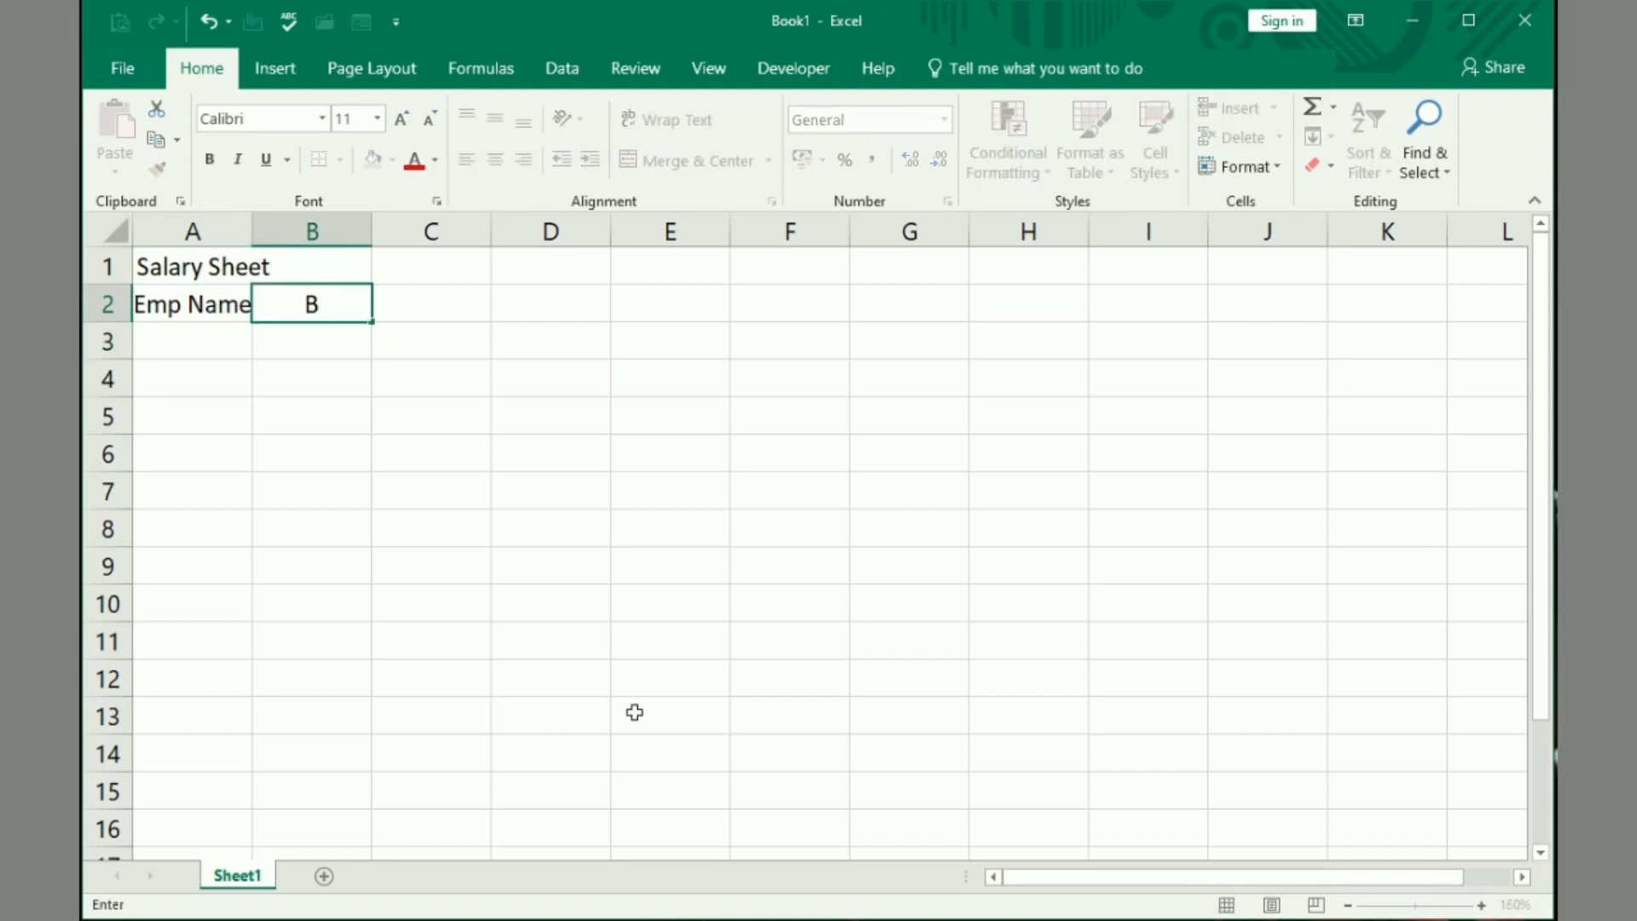
text(asic Salary)
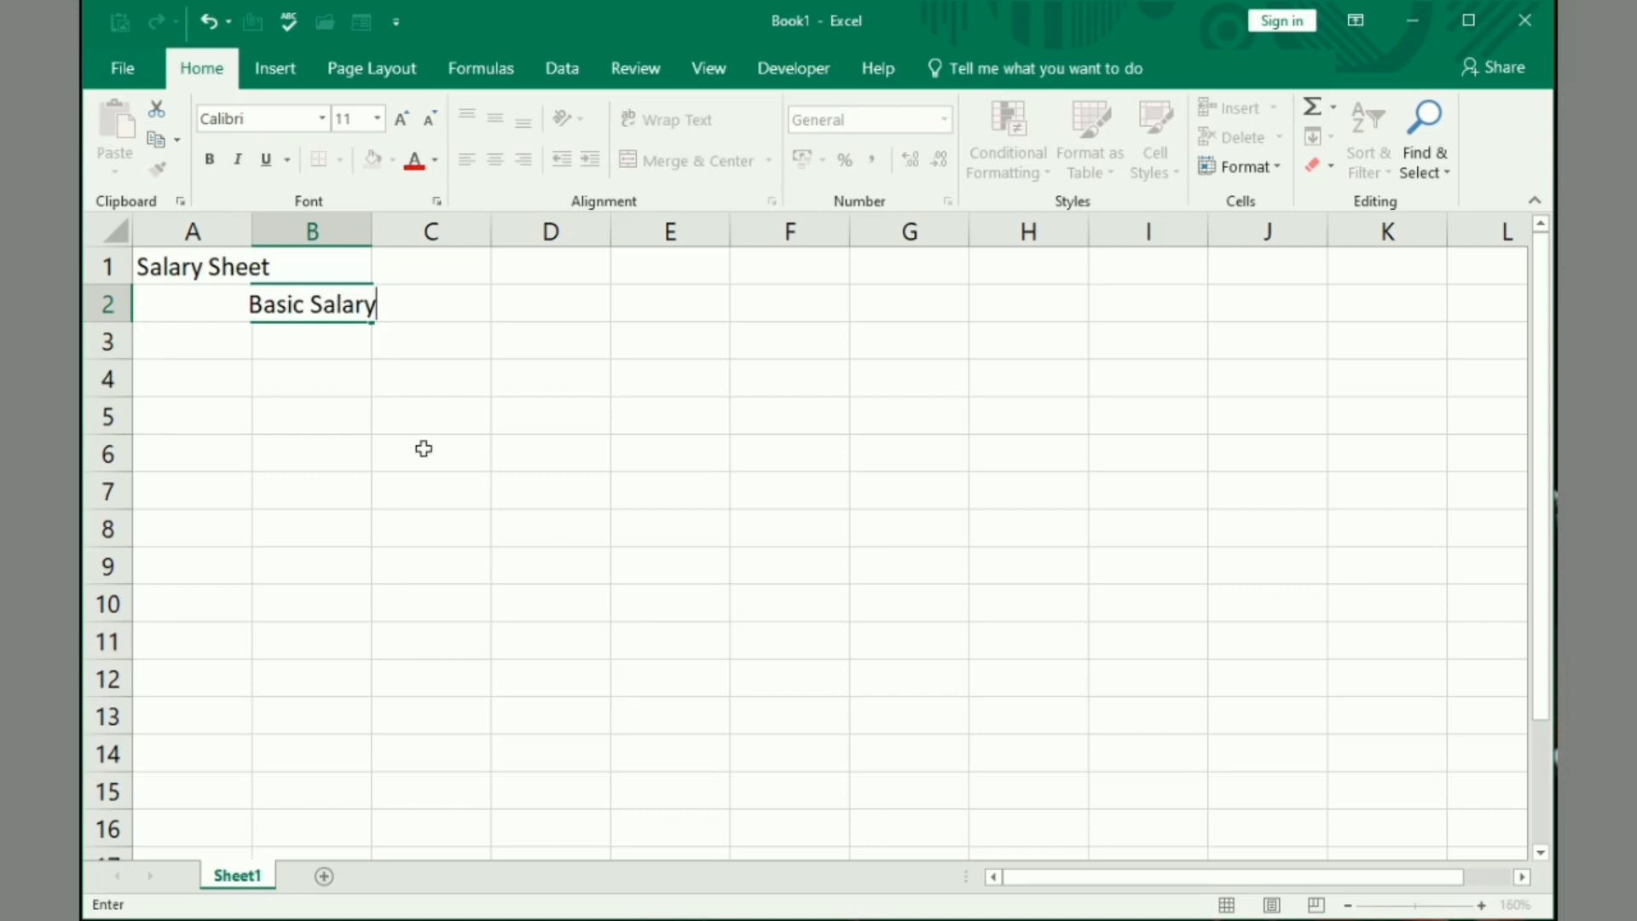
key(Tab)
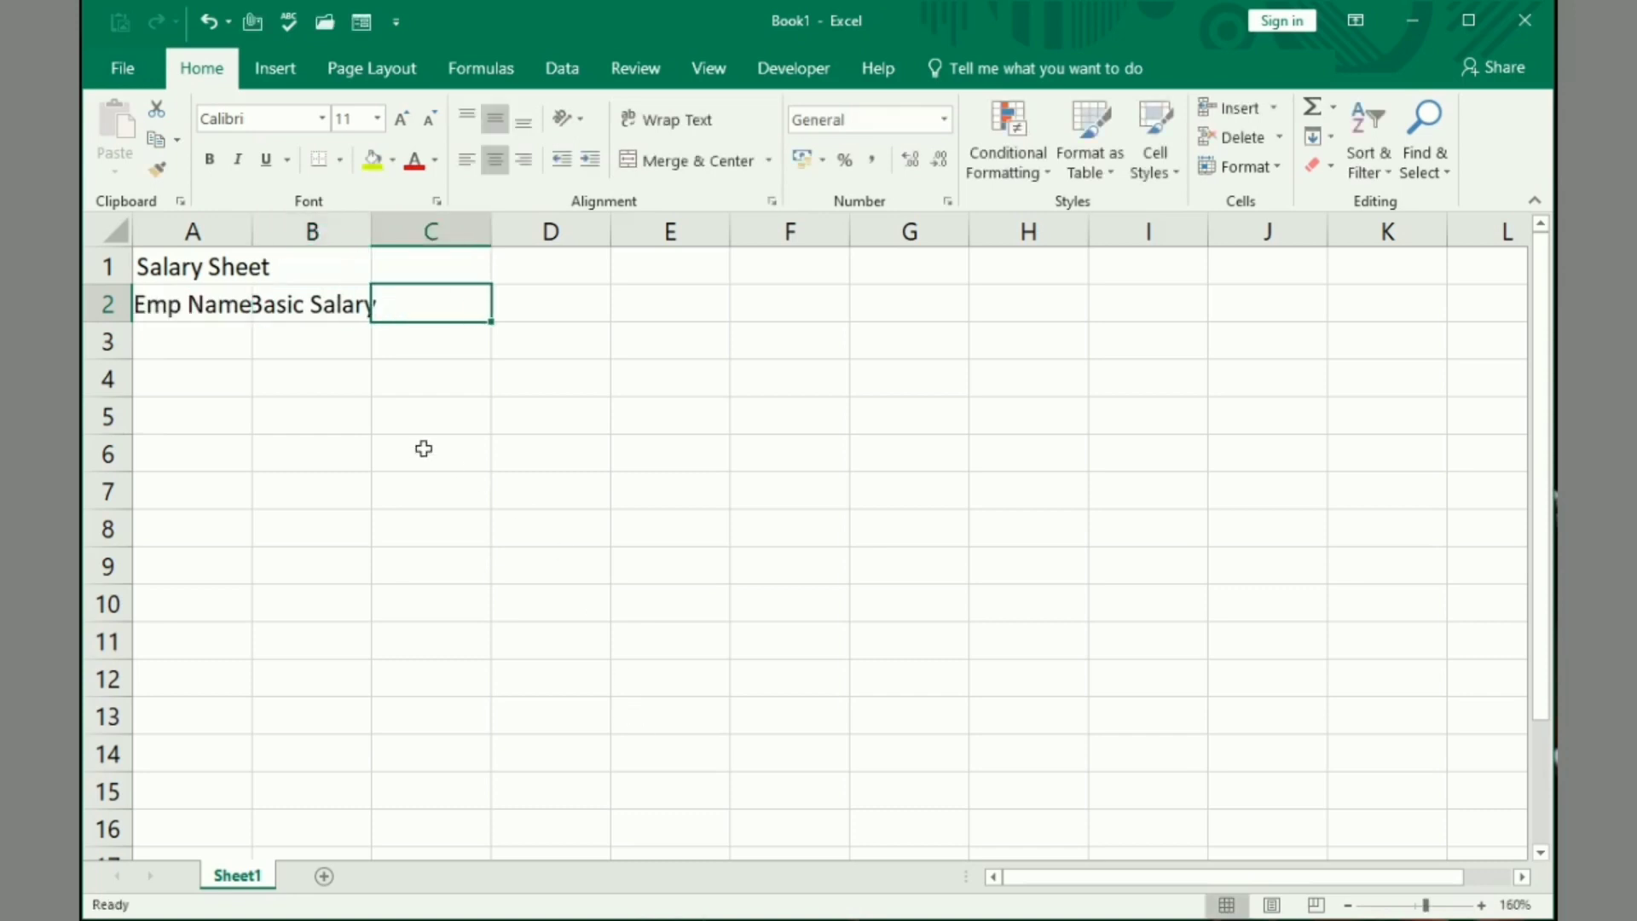
Add the allowance headings "D.A. 10%" in C2 and "T.A. 12%" in D2
text(D)
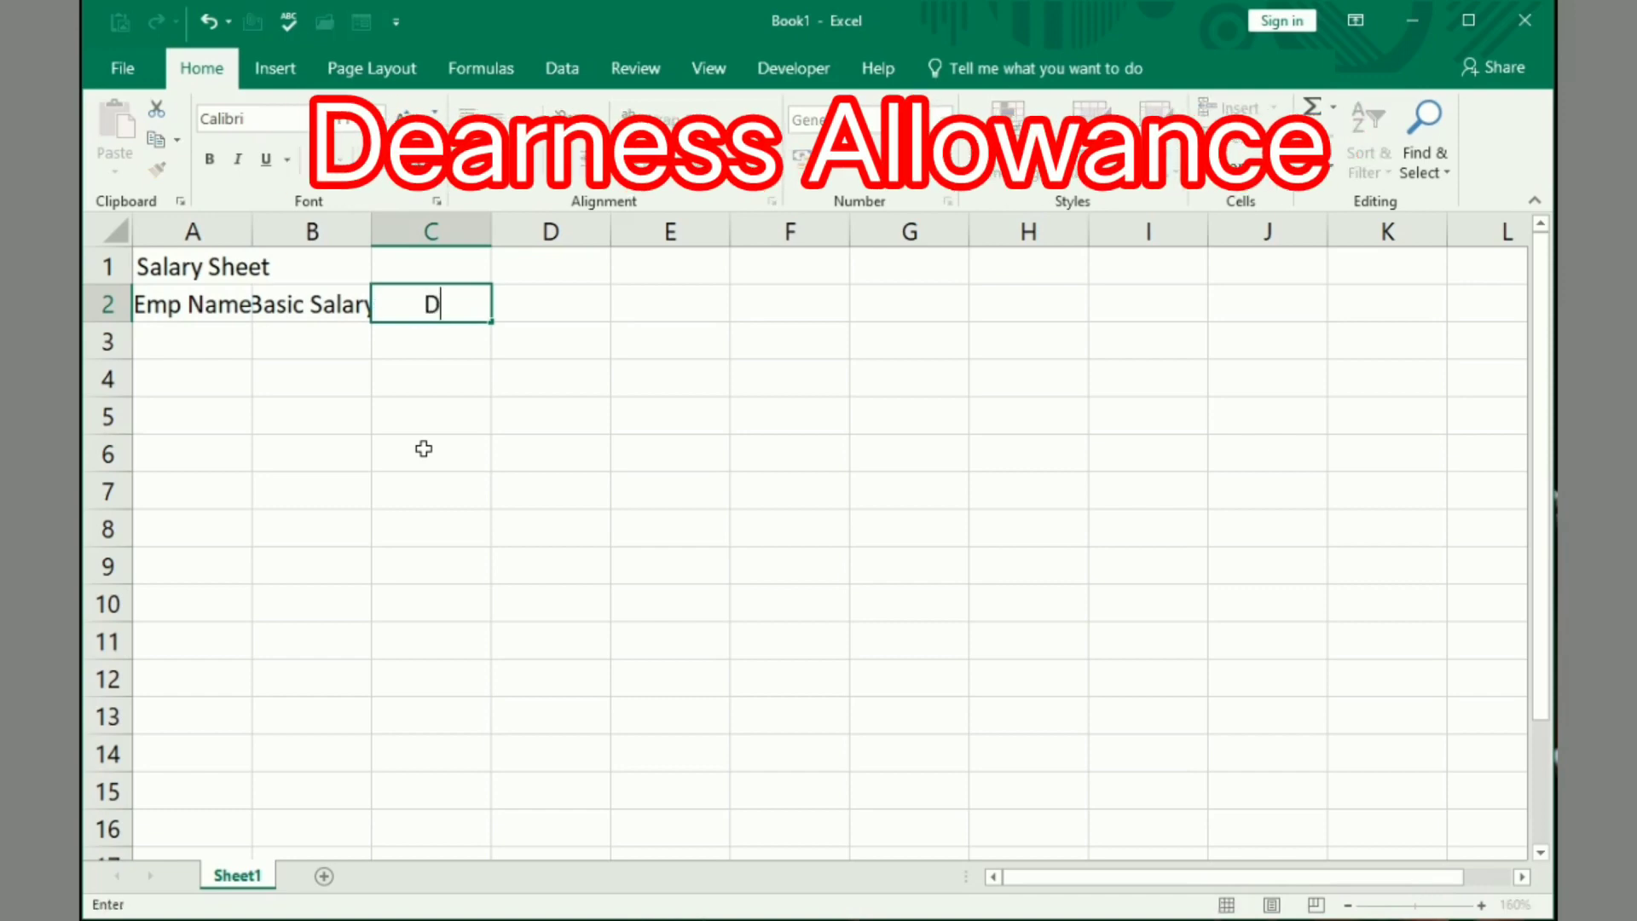
text(.)
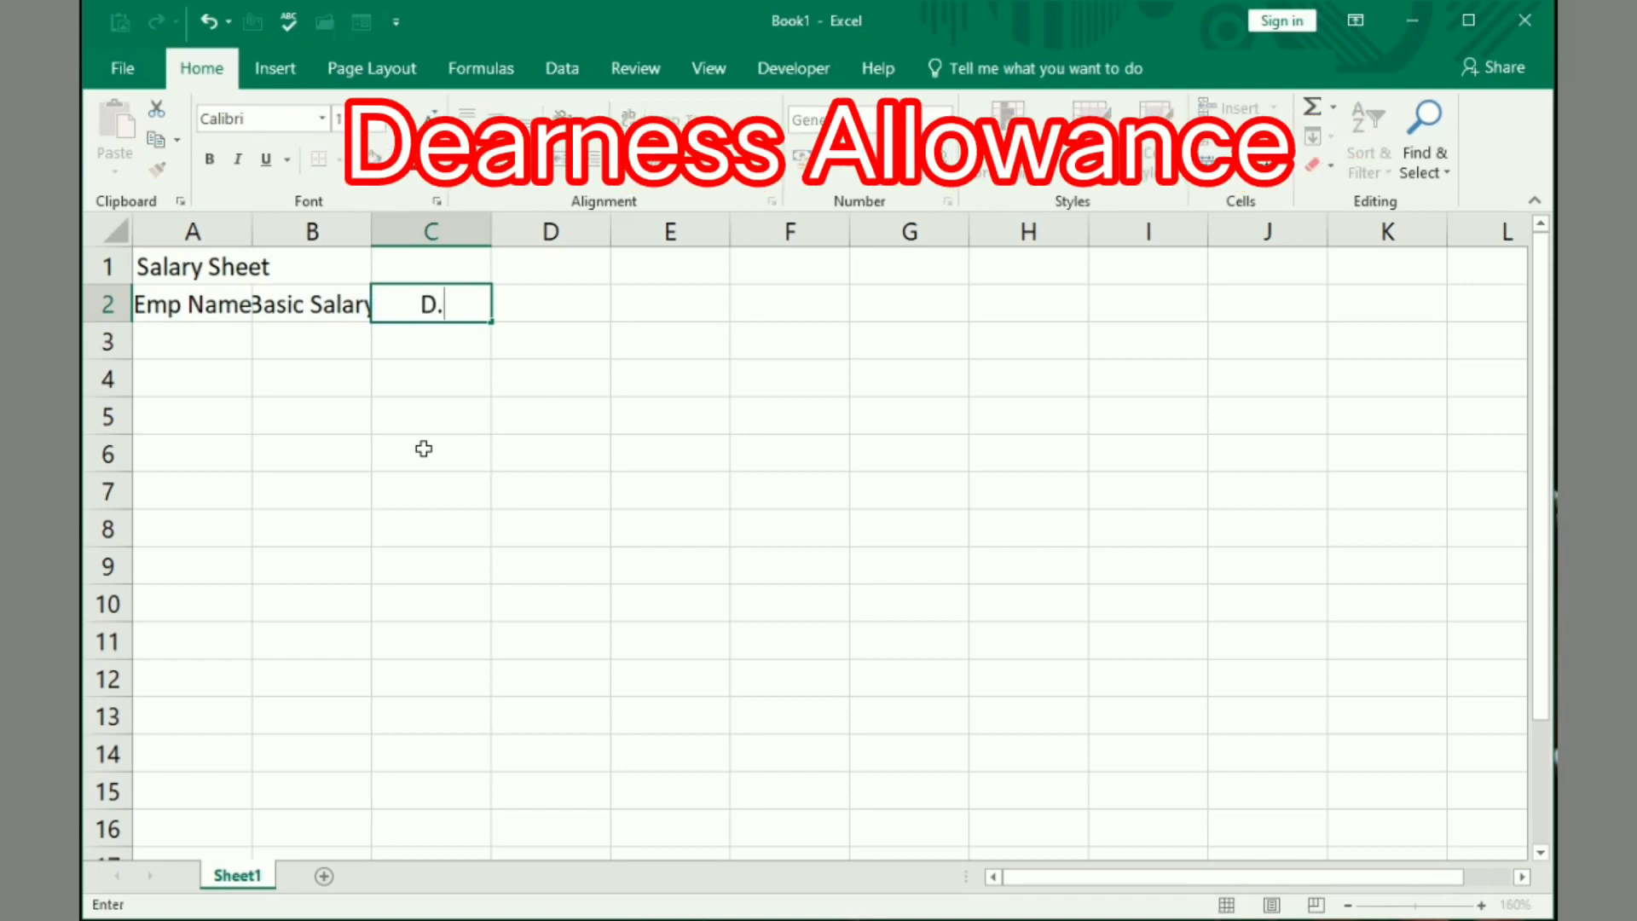
text(A.)
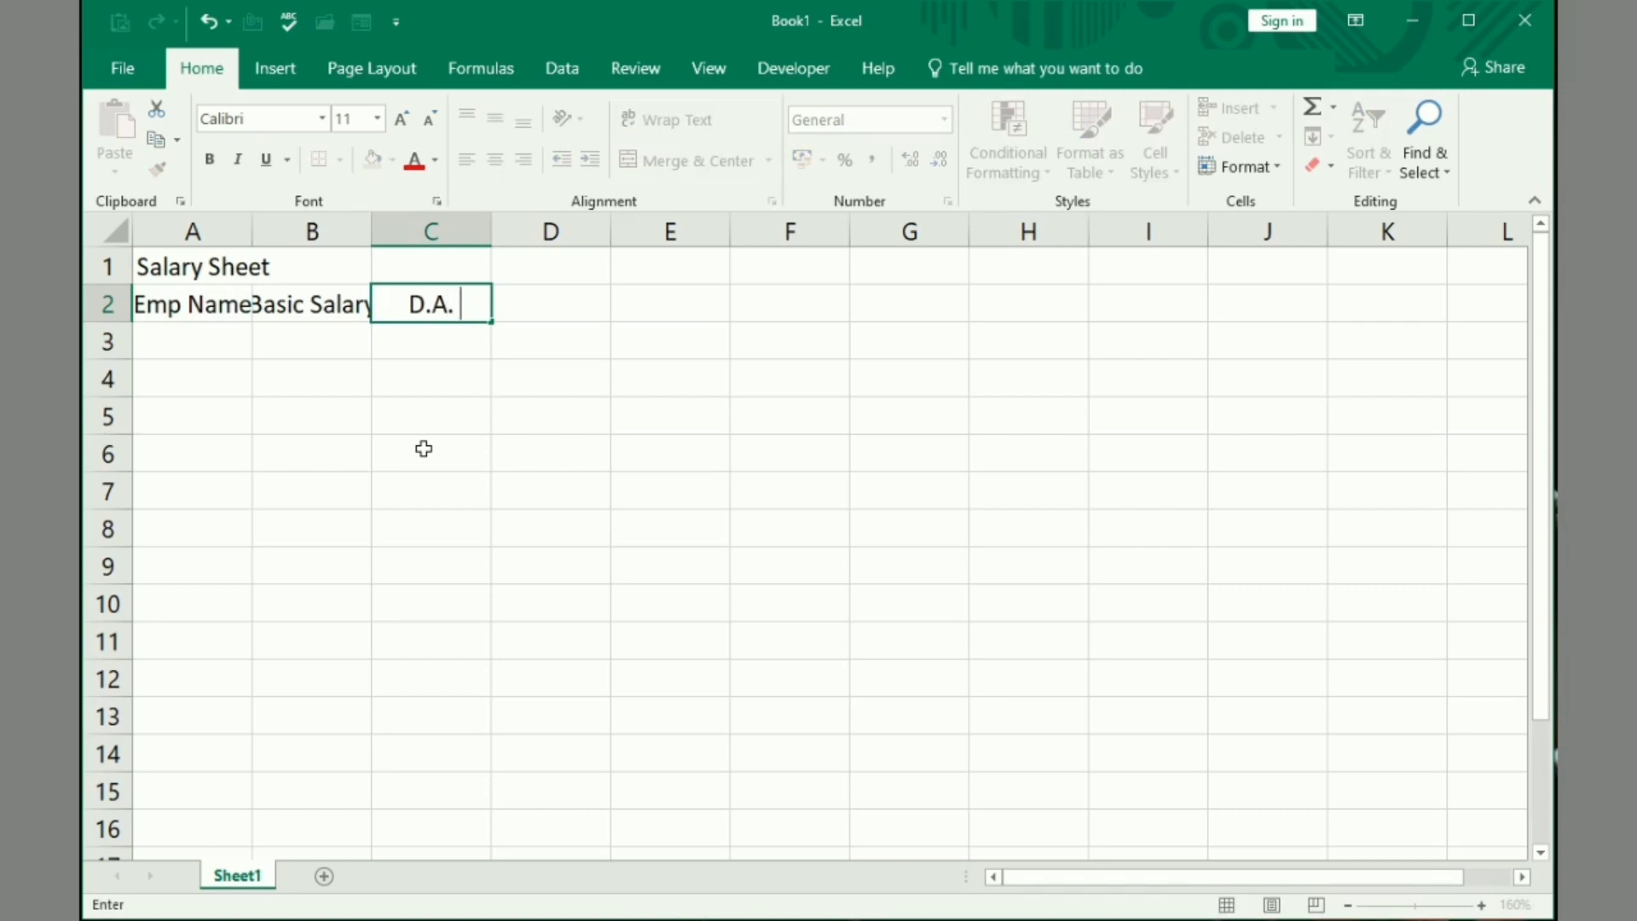
text( 10%)
key(Tab)
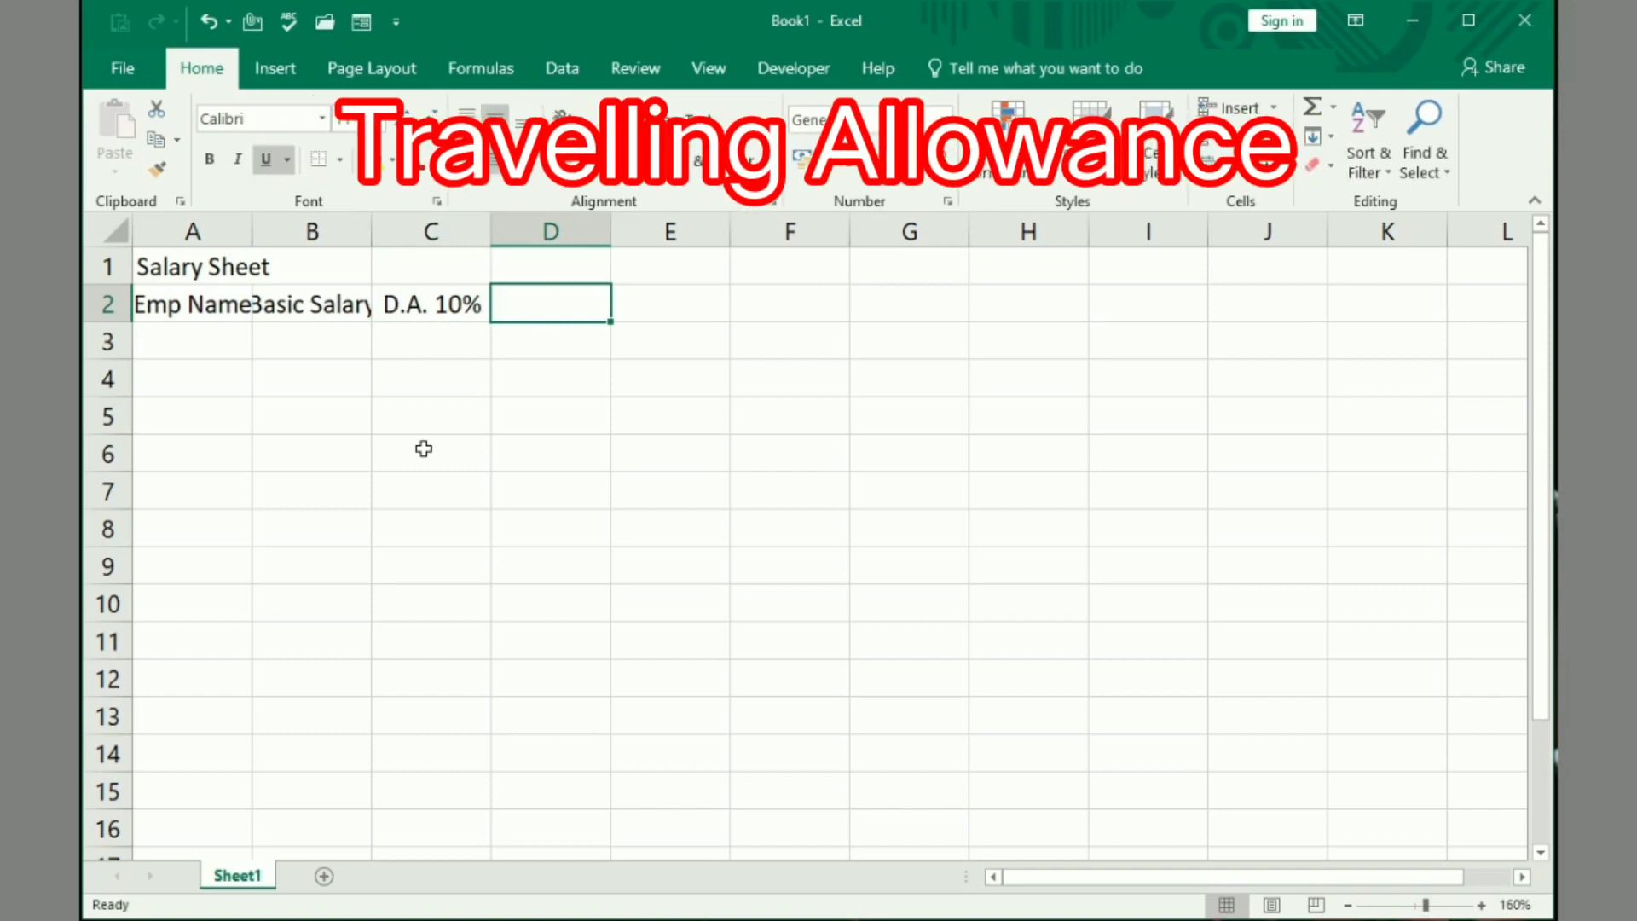
text(T)
key(BackSpace)
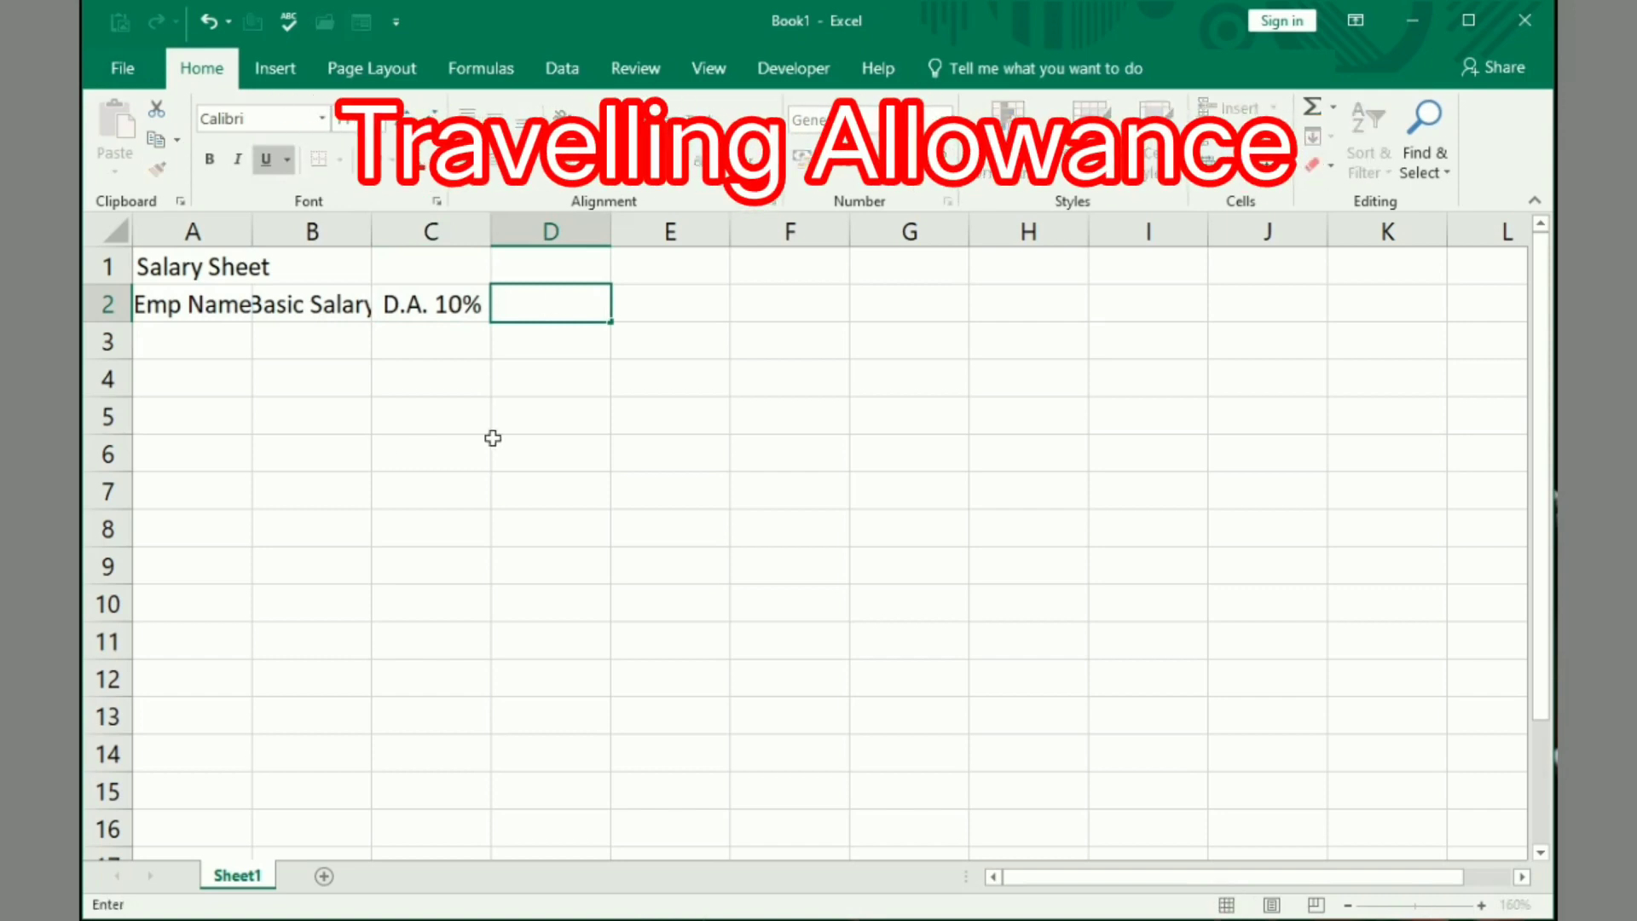
click(266, 160)
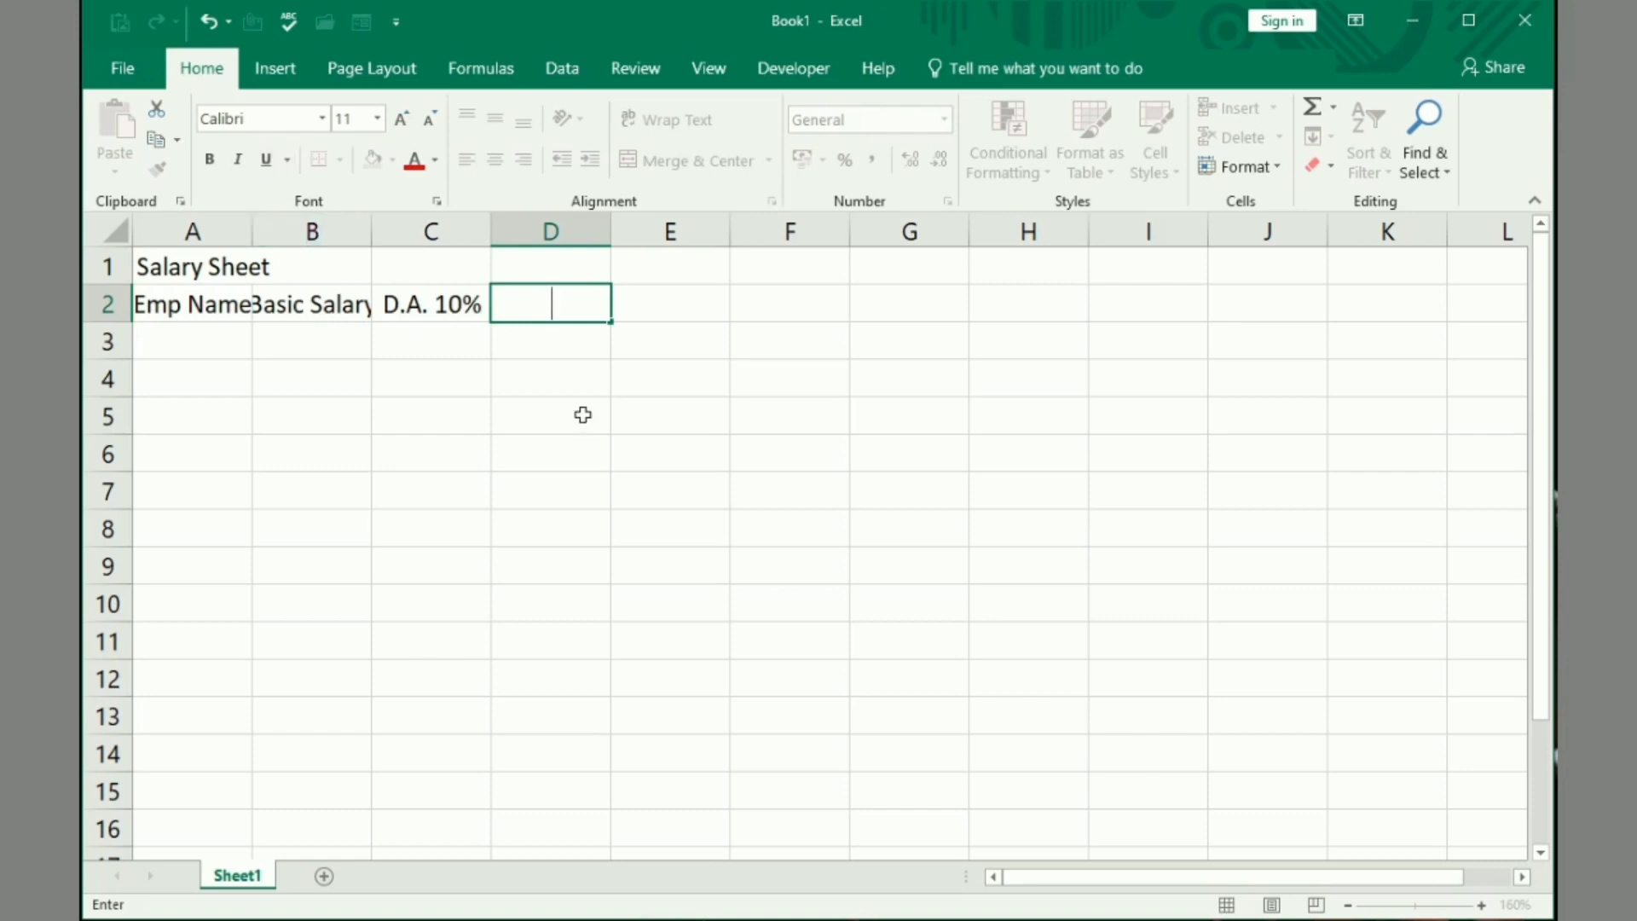
text(T.A. 12%)
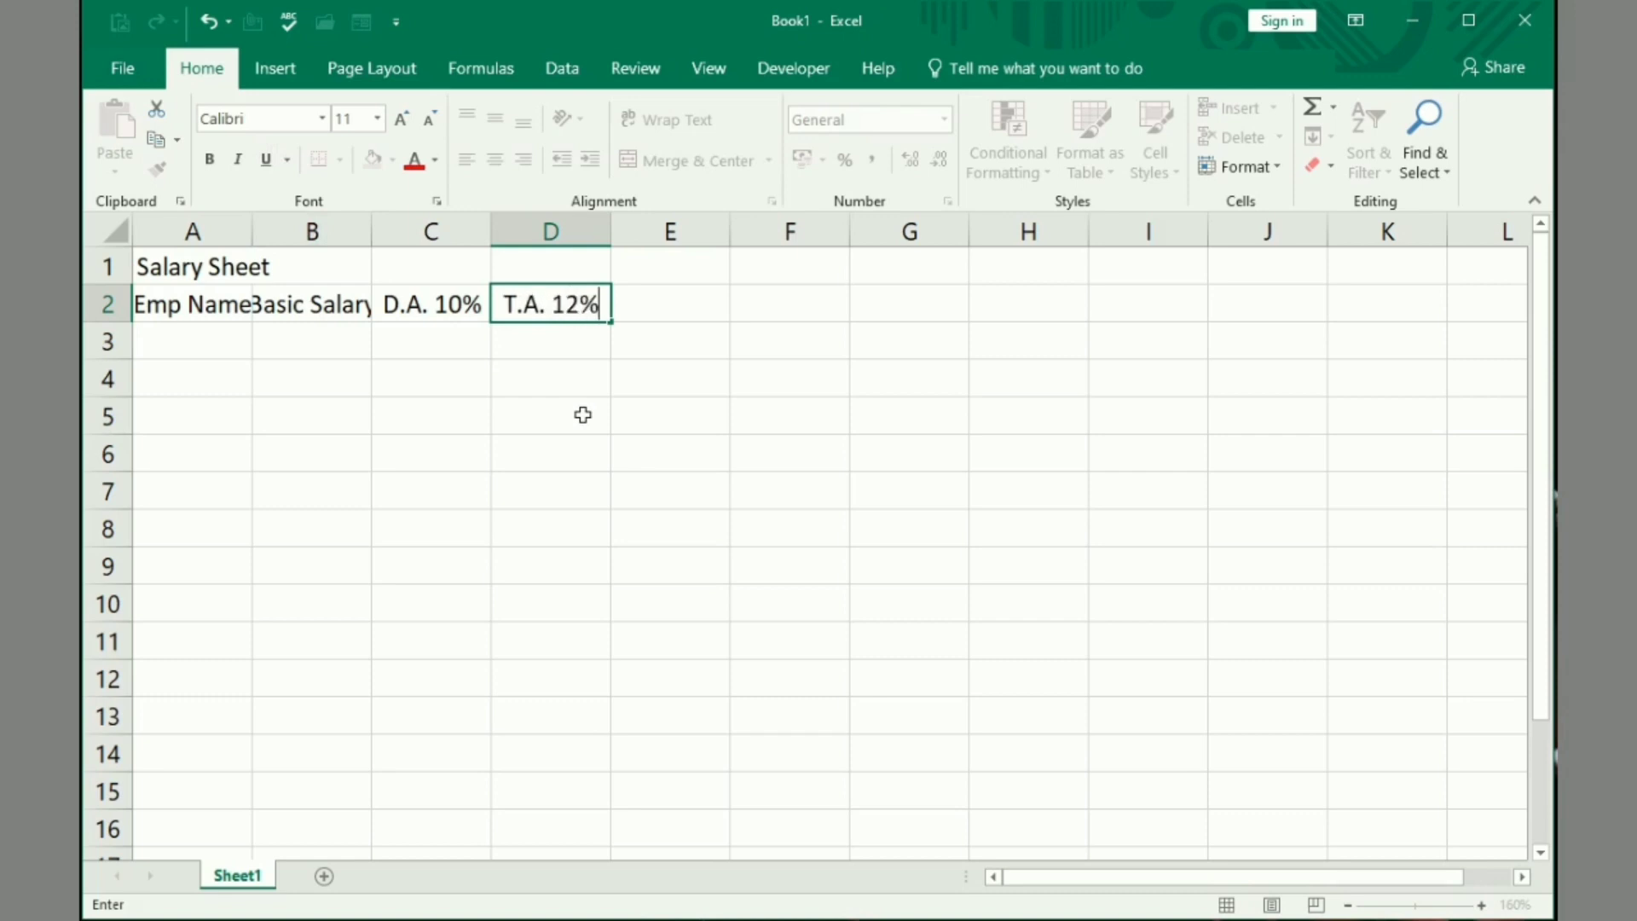
key(Tab)
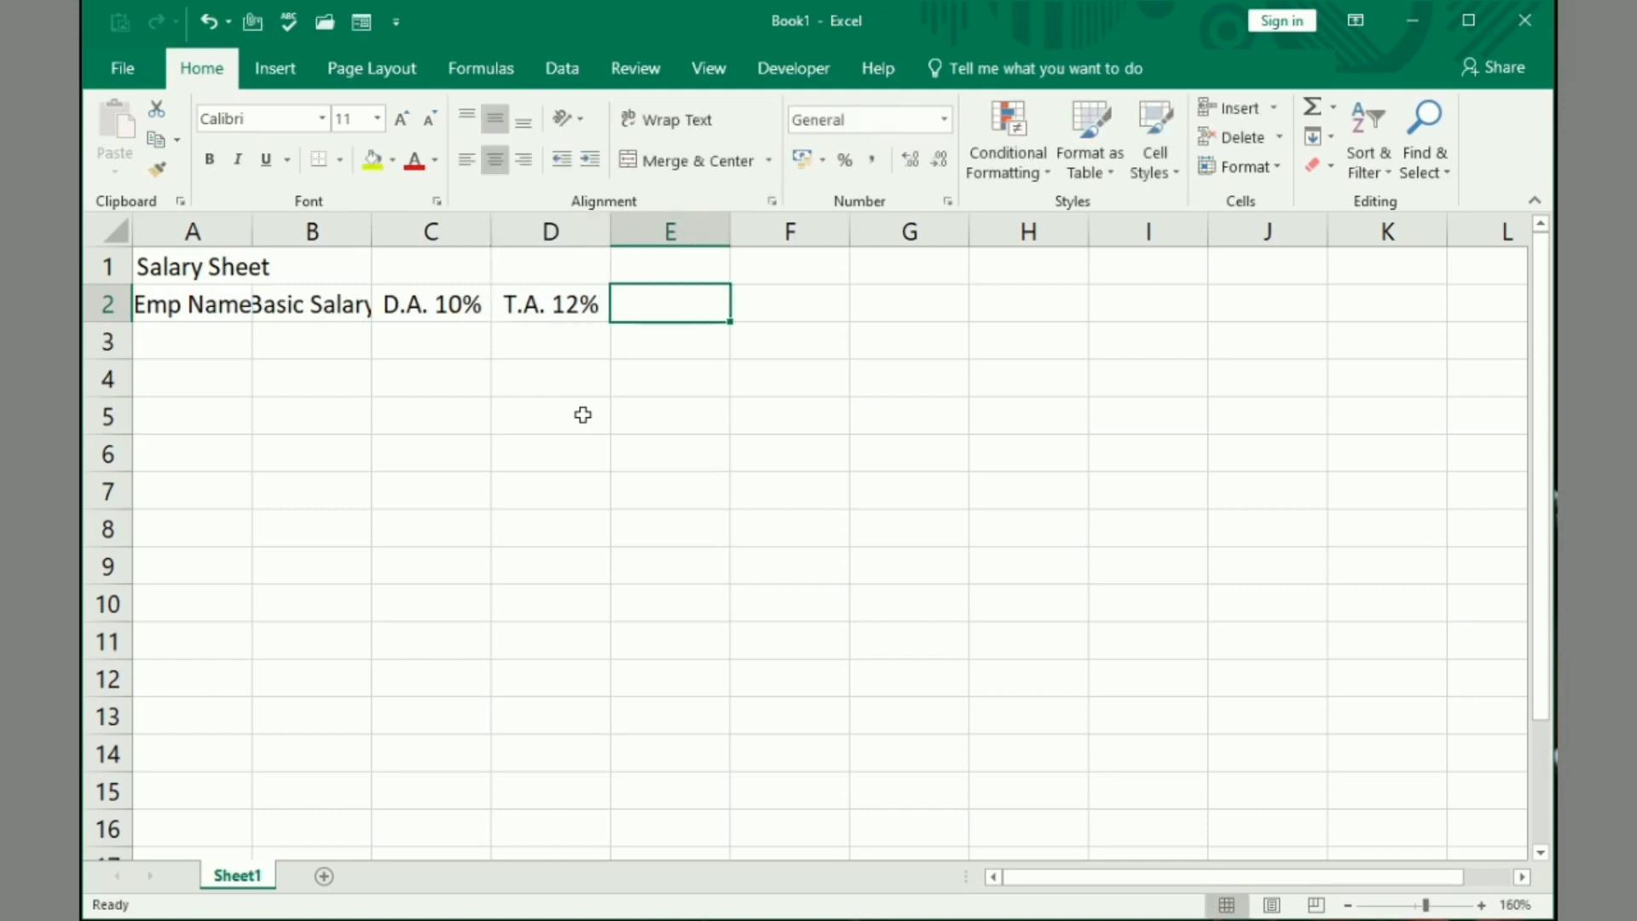
Add the headings "Gross Salary" in E2 and "P.F. 8%" in F2
text(Gross)
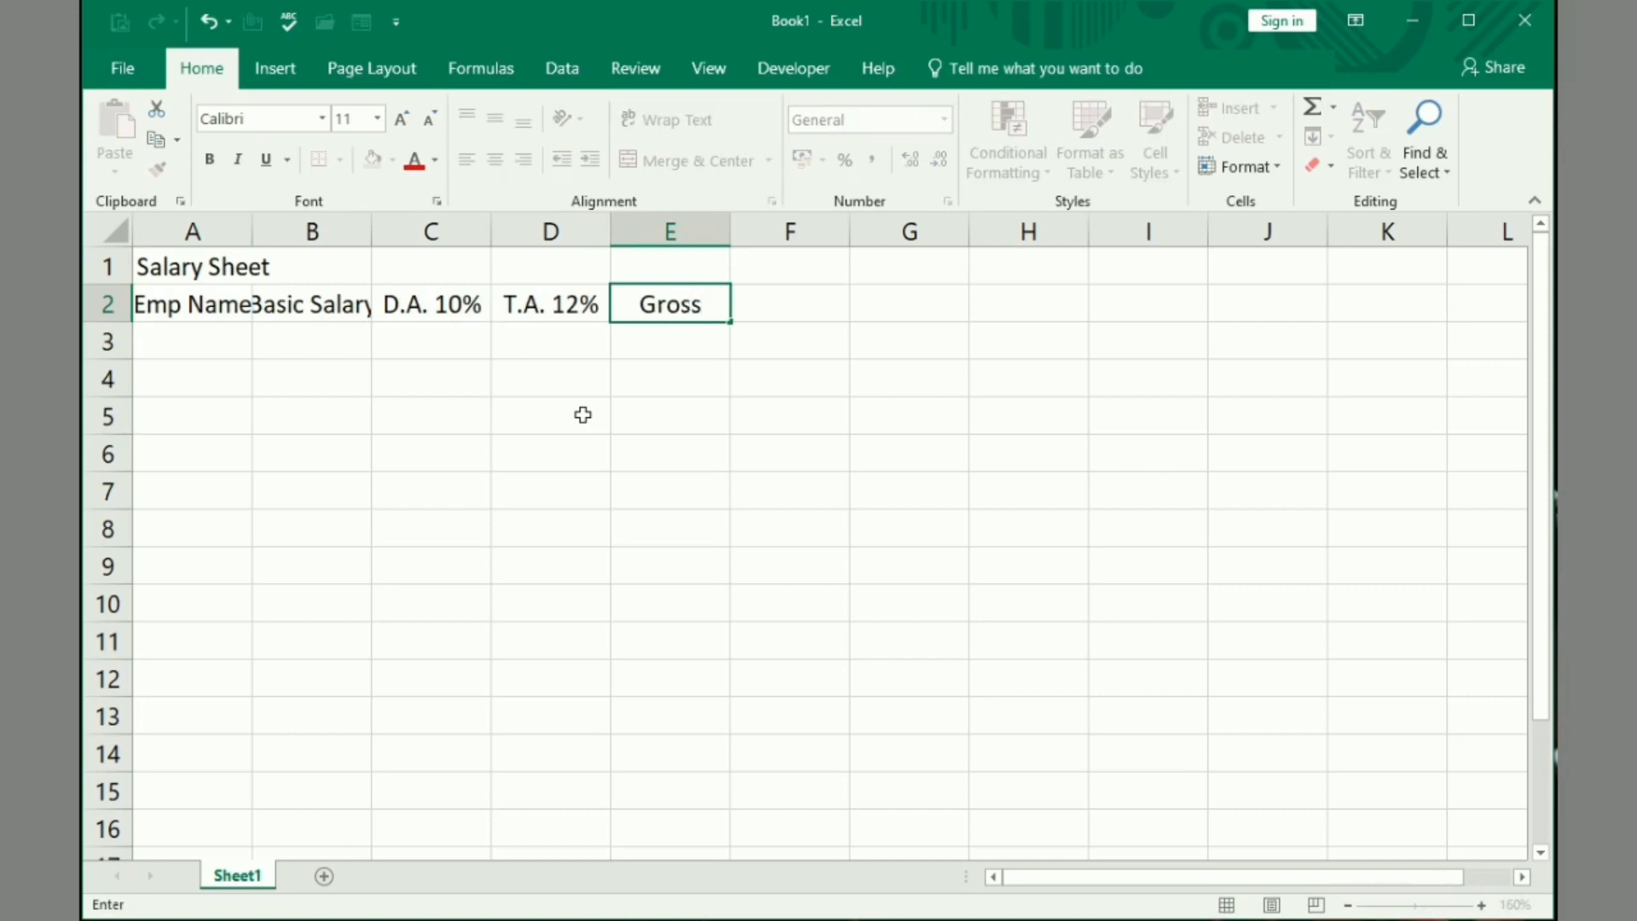
text( Salary)
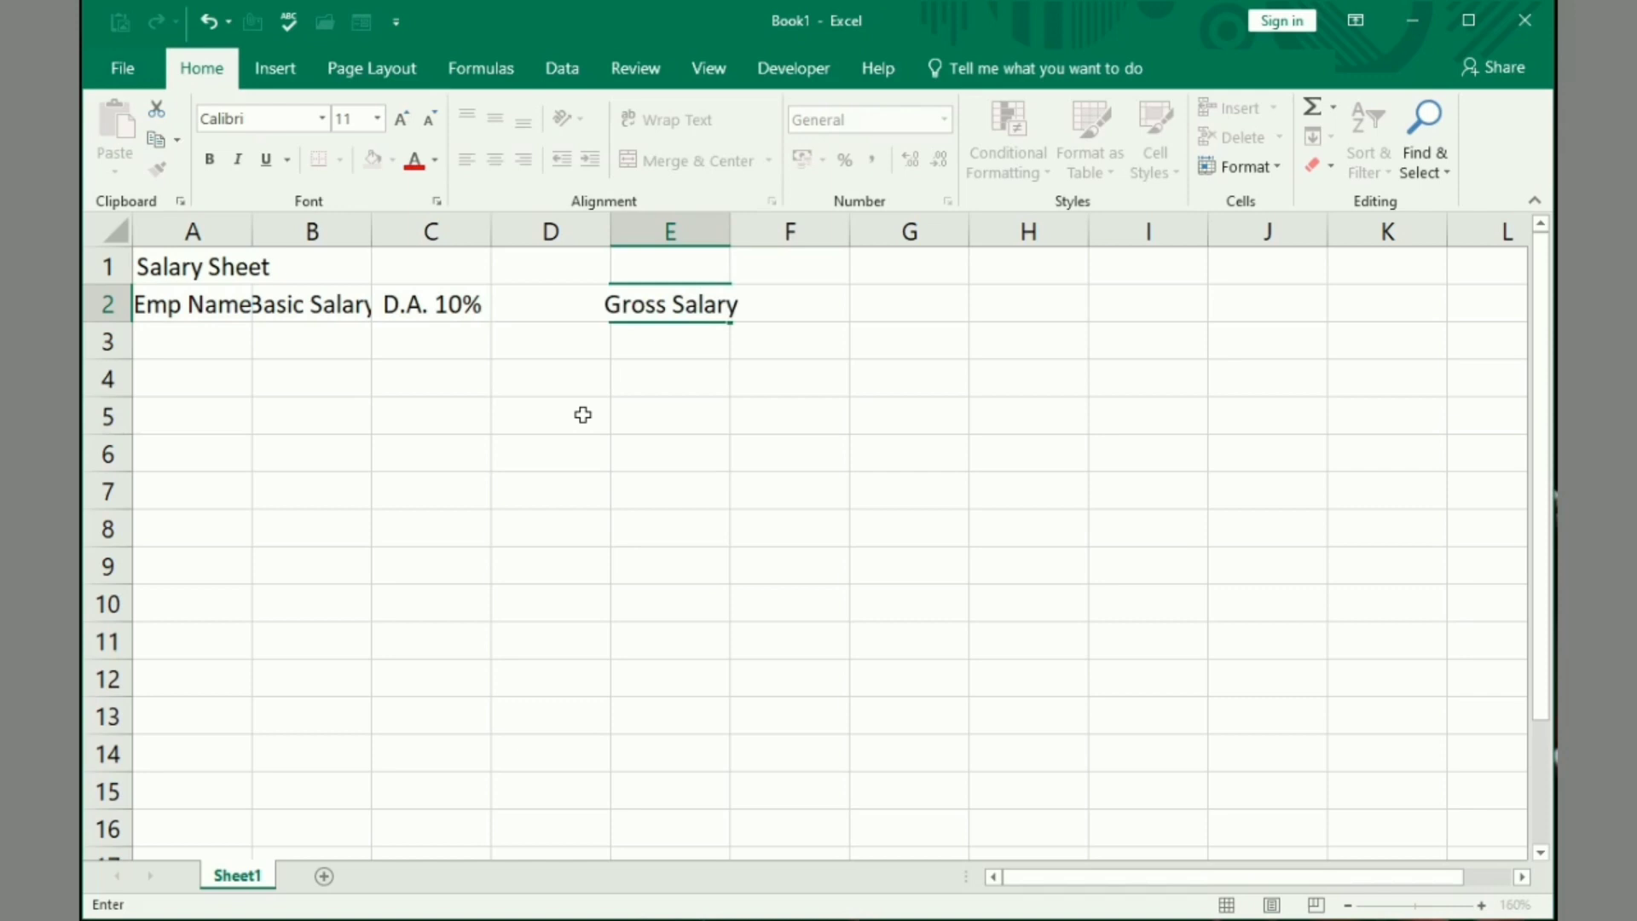
key(Tab)
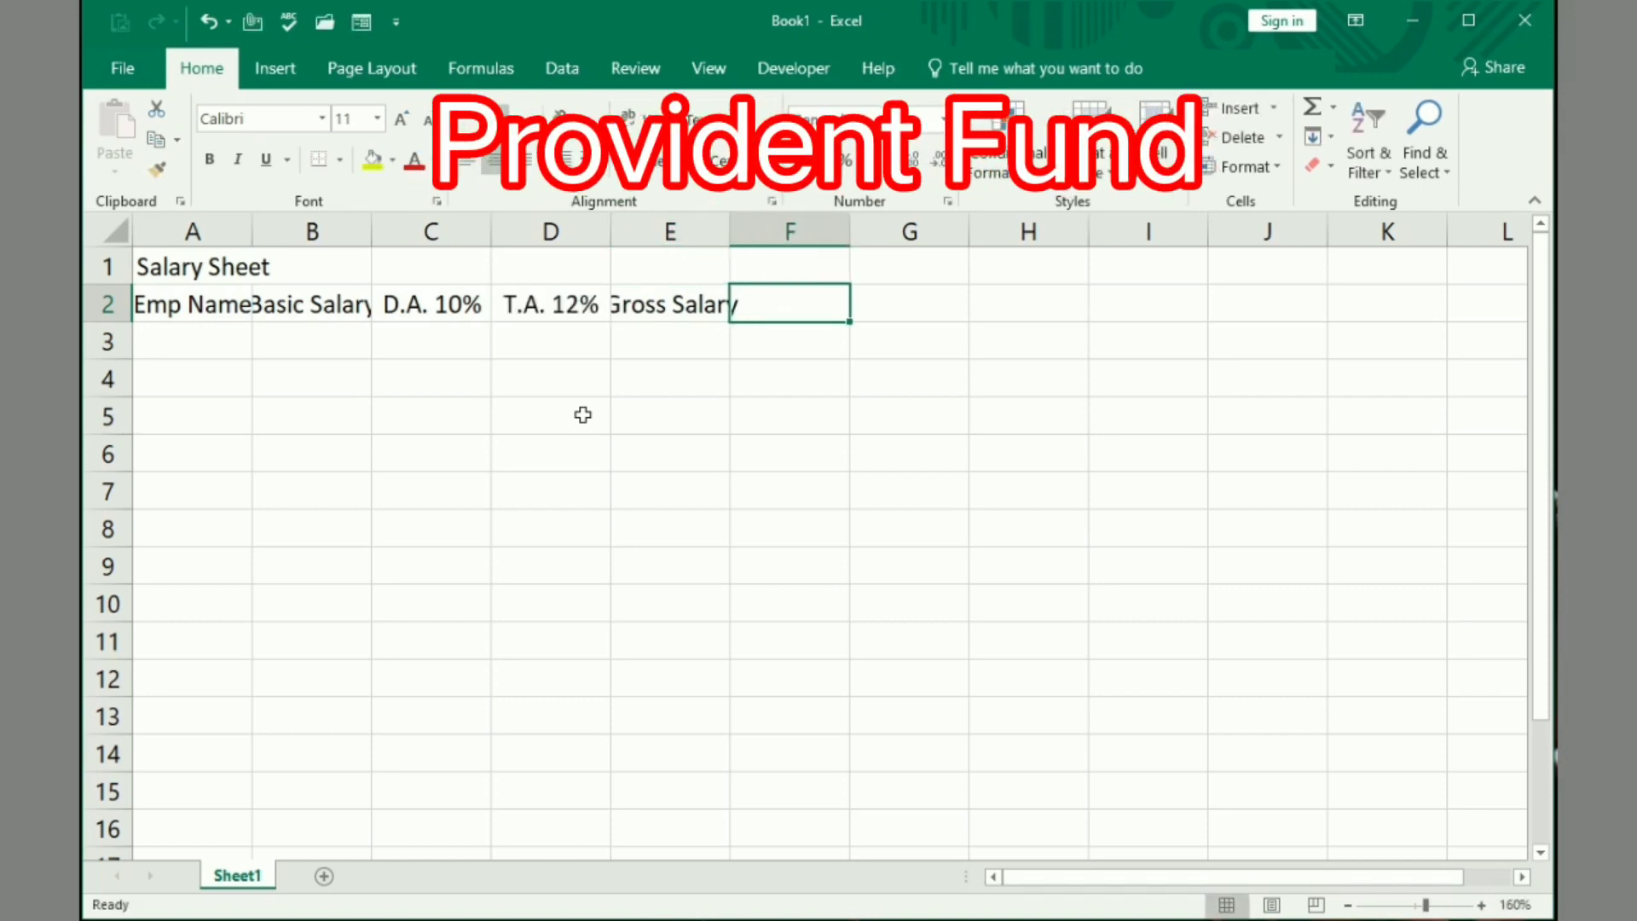
text(P.)
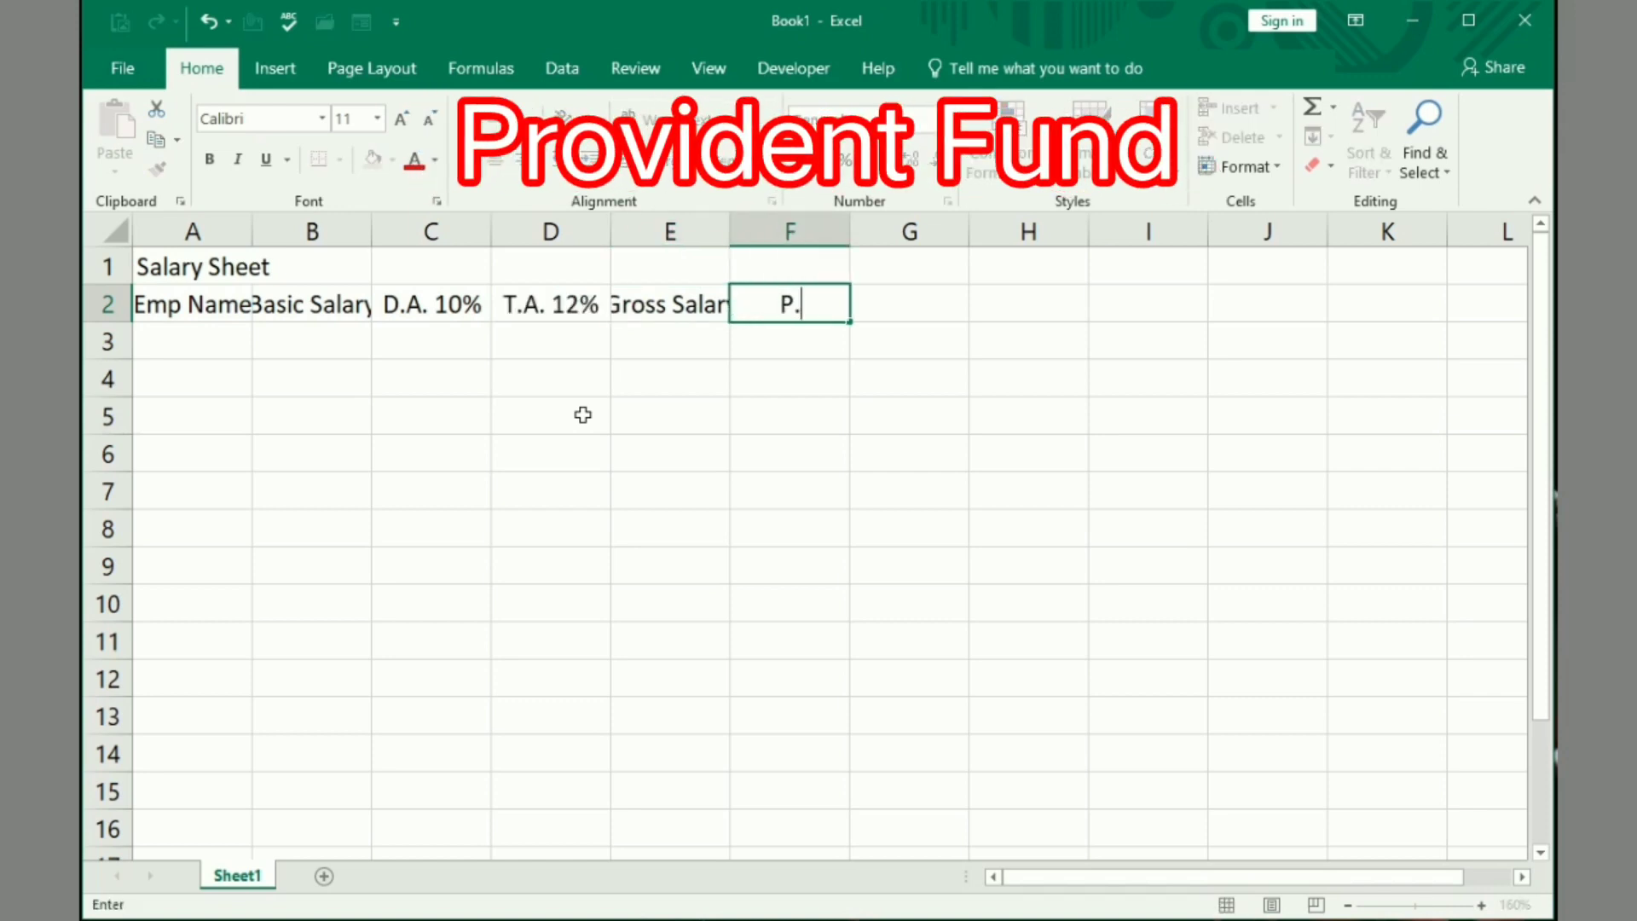
text(F.)
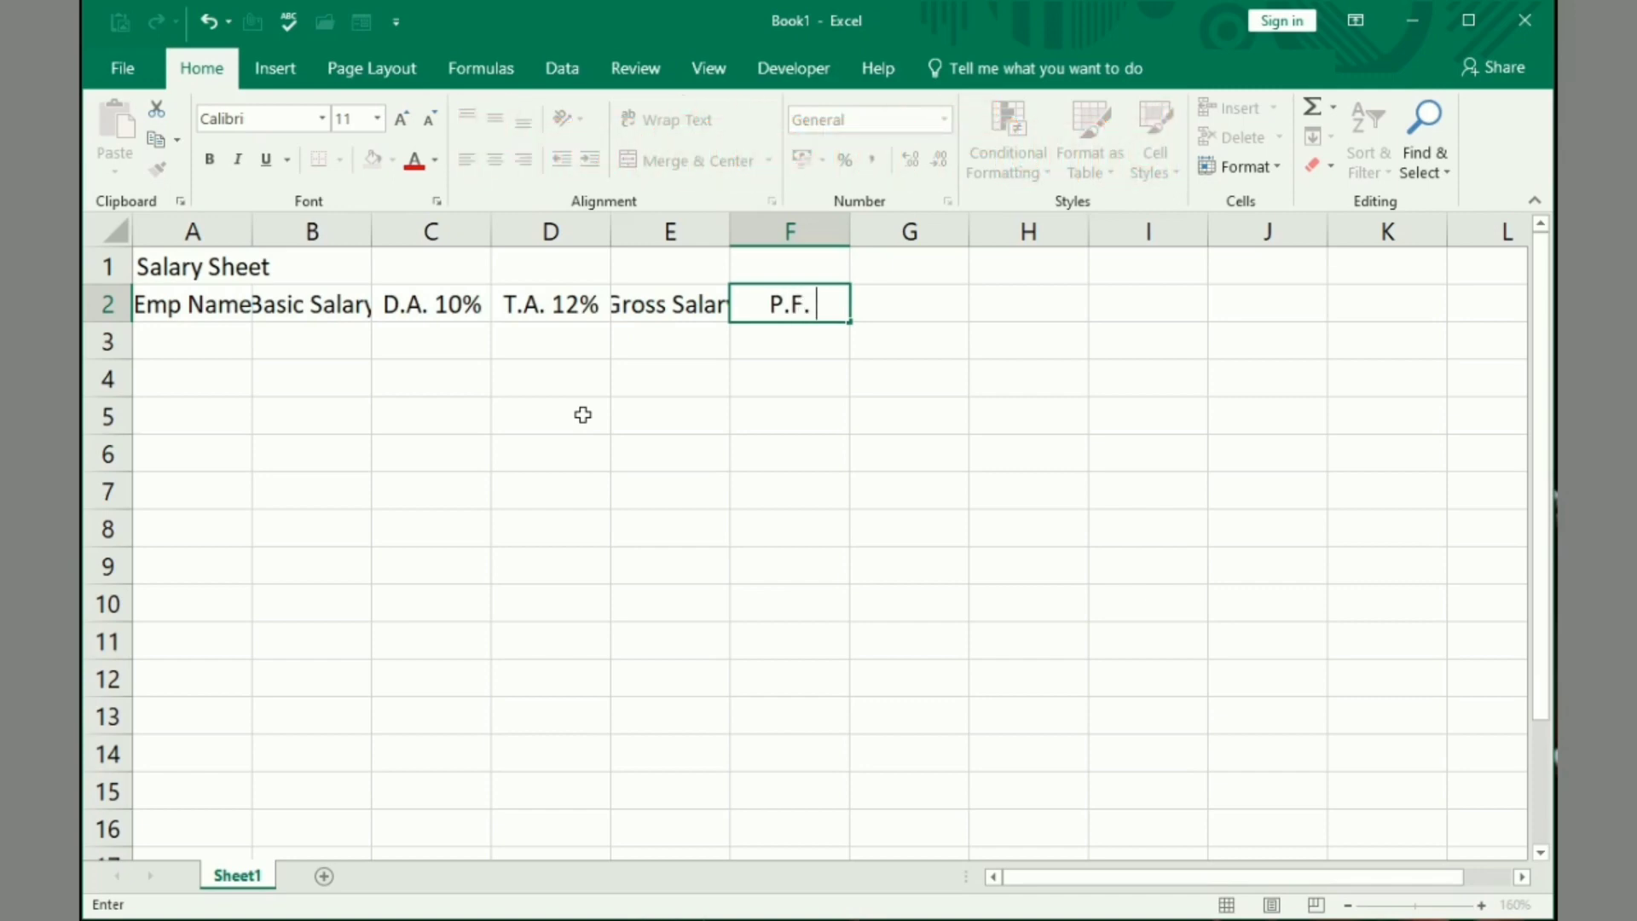
text( 8%)
key(Tab)
Enter the final column heading "Net Salary" in G2
text(Ne)
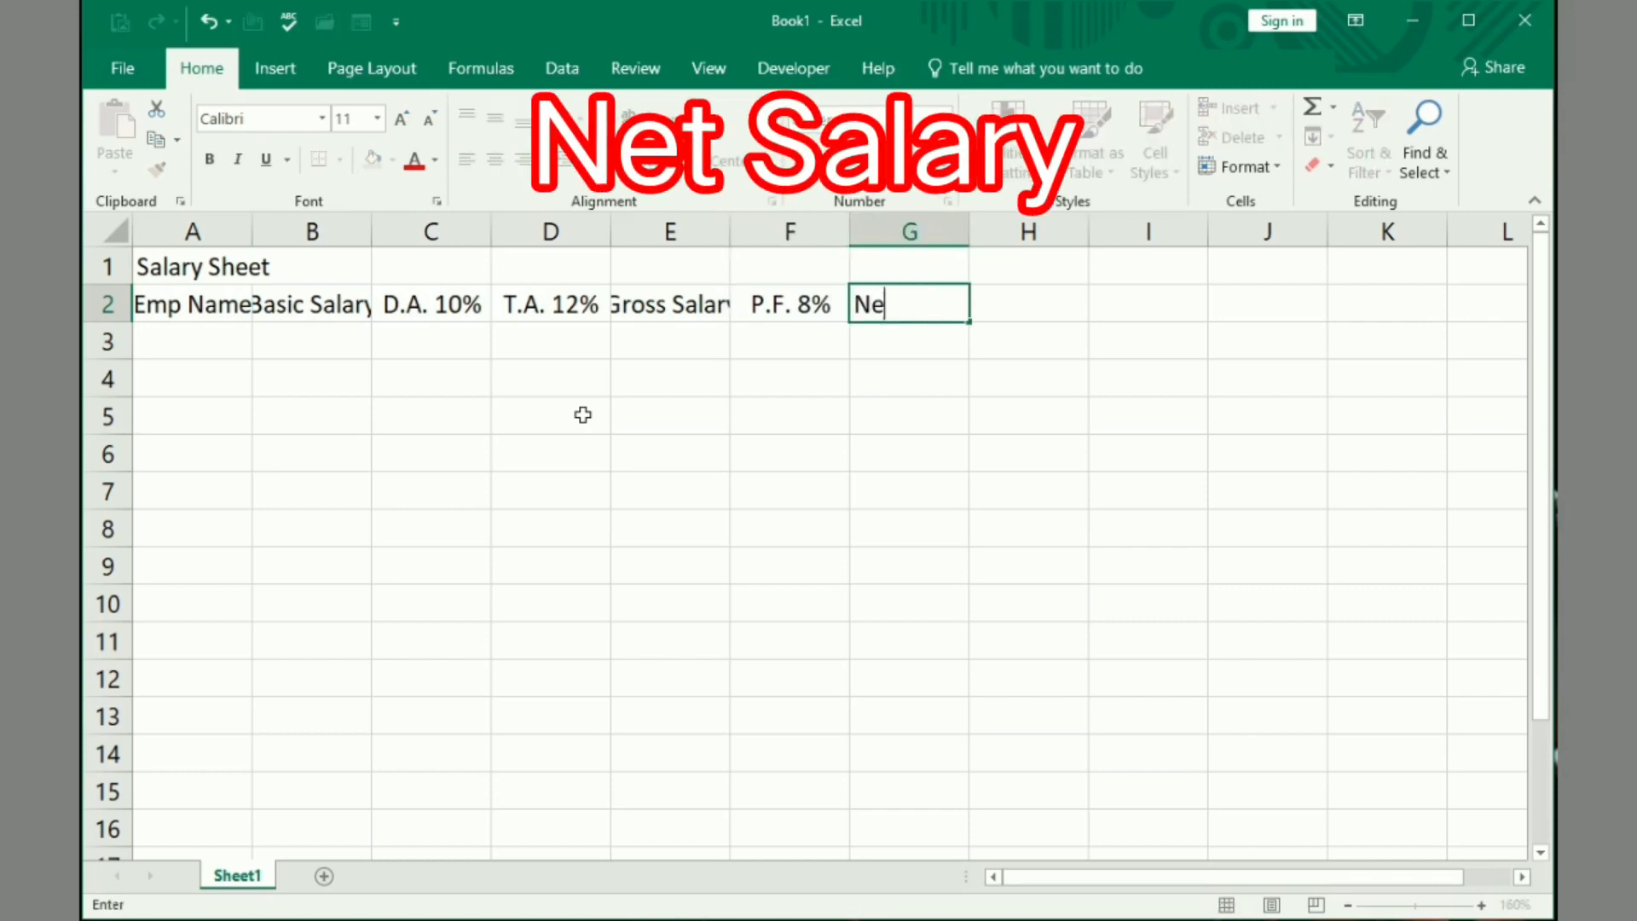
text(yt)
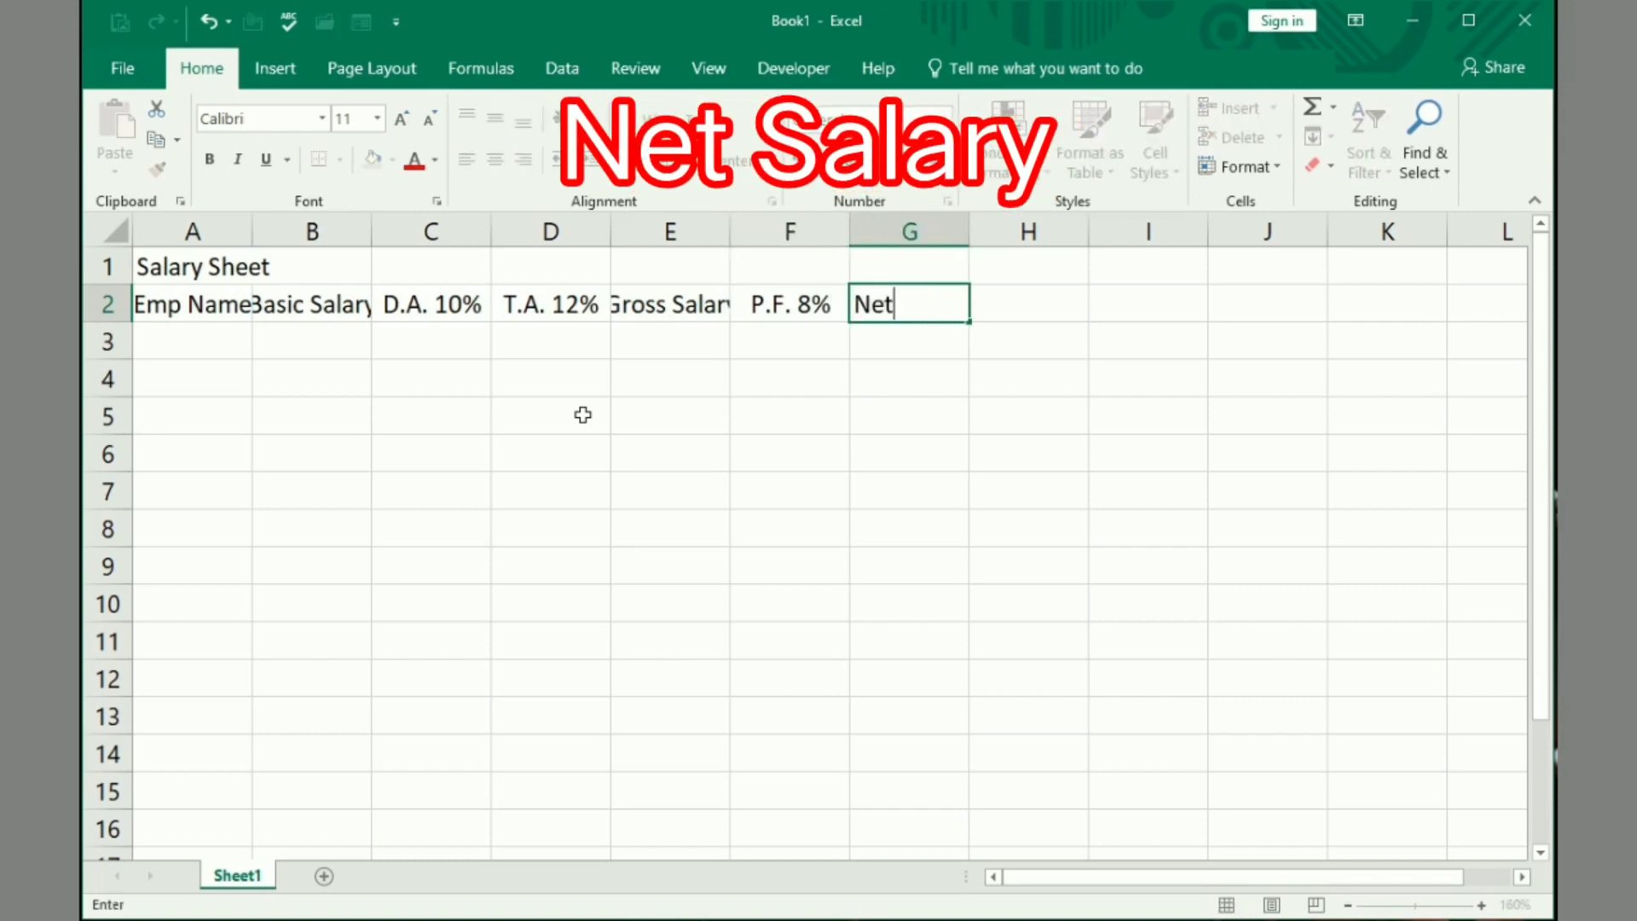
text( sa)
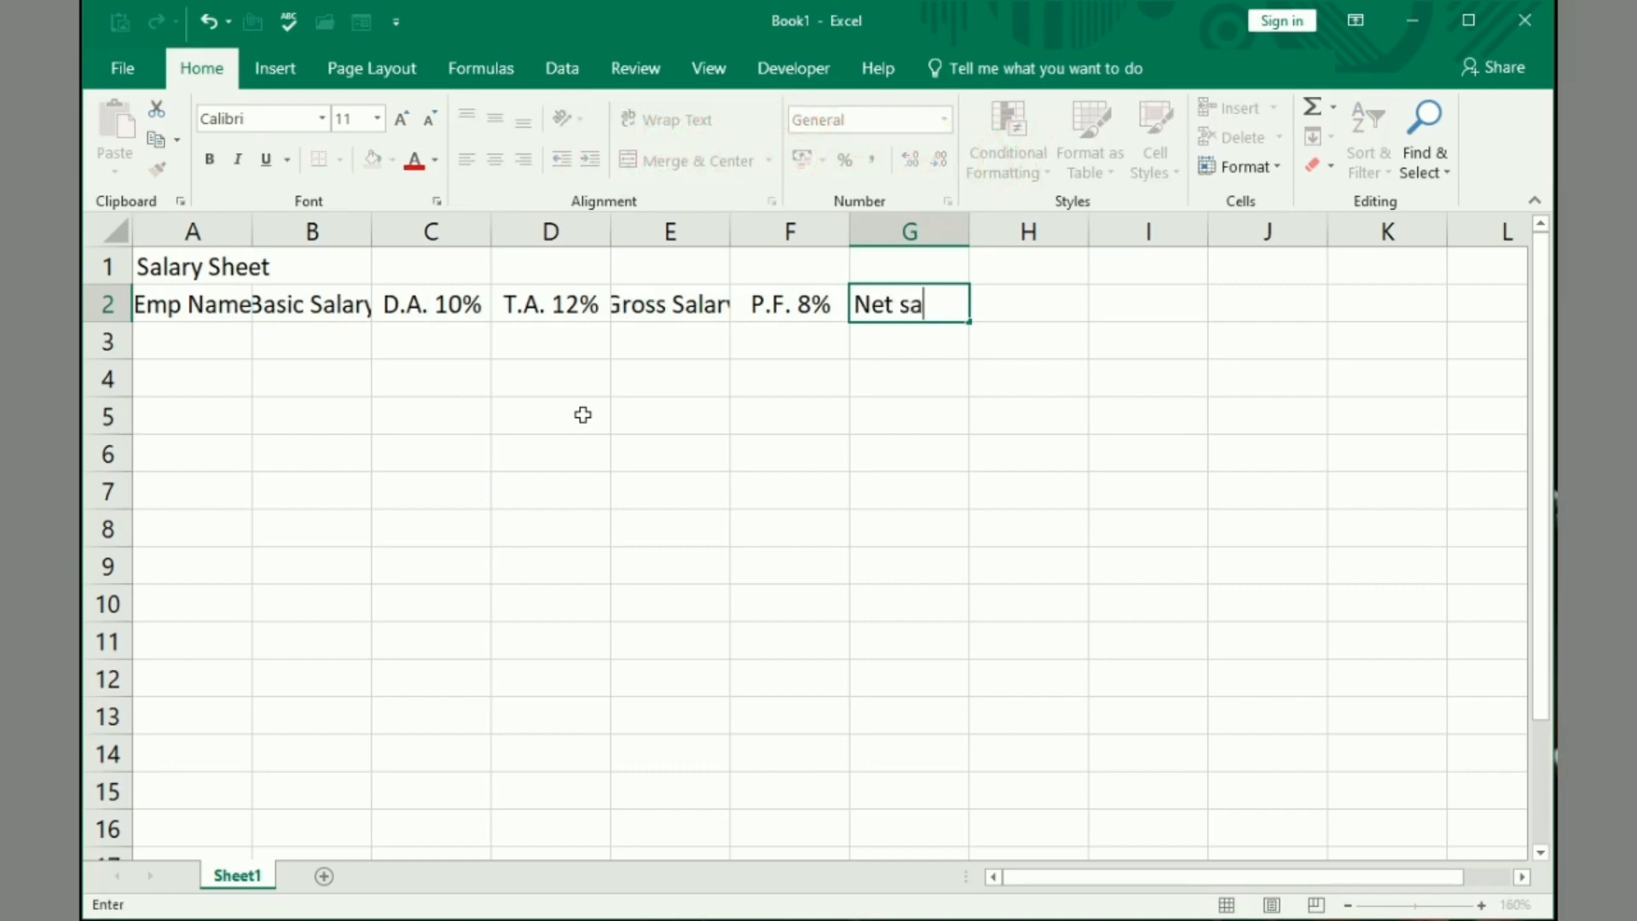
key(BackSpace)
key(BackSpace)
text(Salary)
click(692, 440)
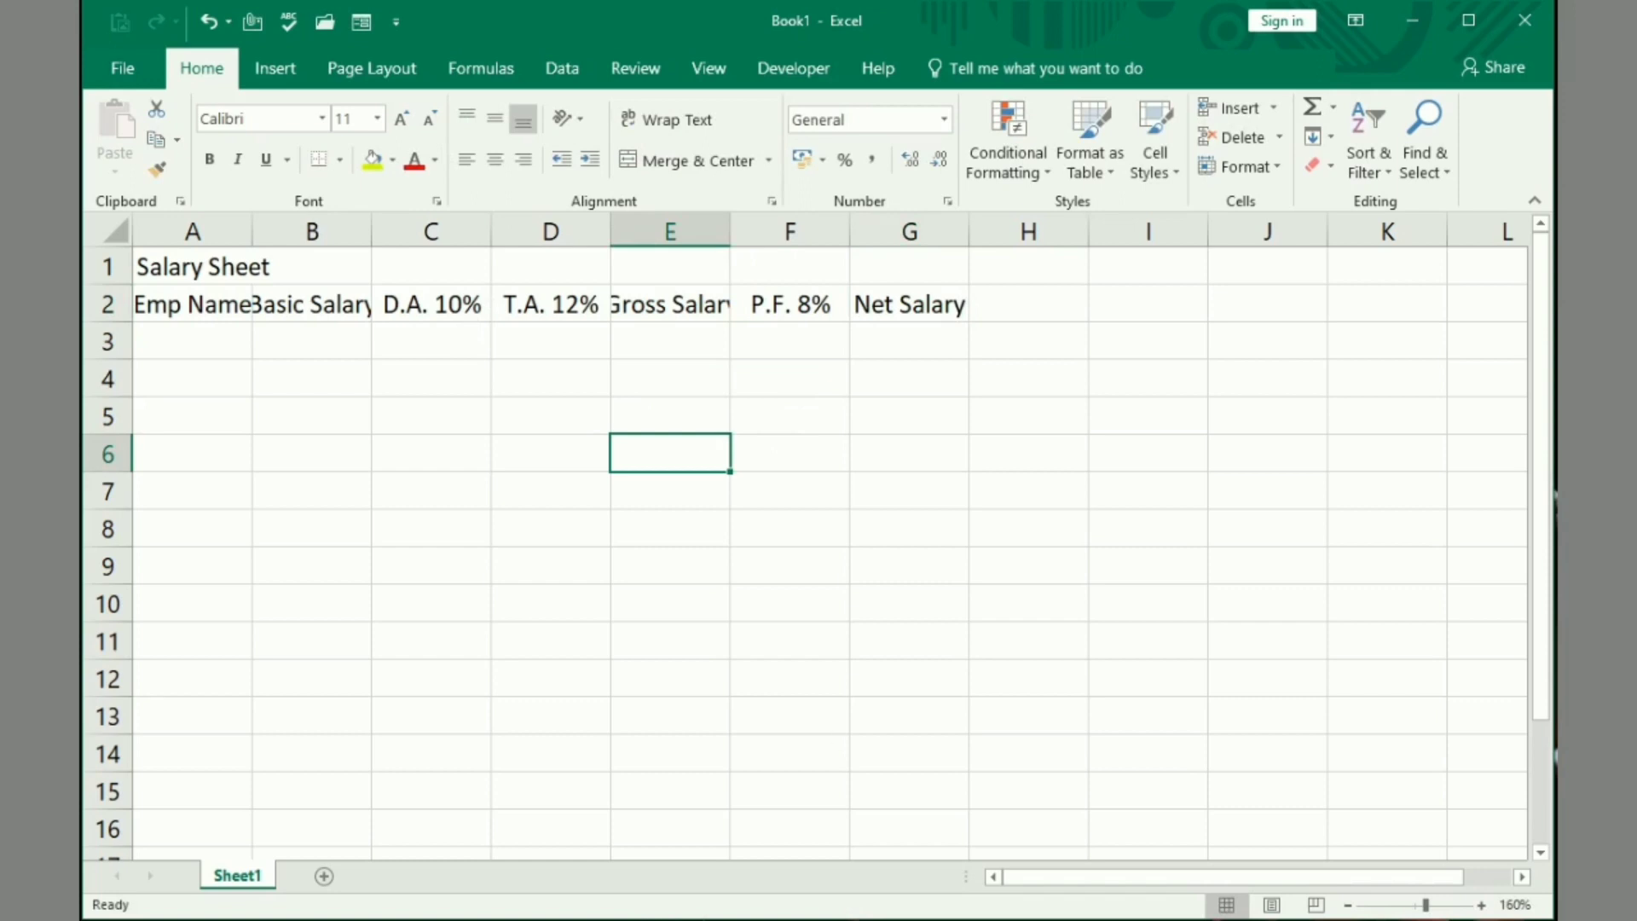
Apply Wrap Text to the whole heading row 2
click(110, 305)
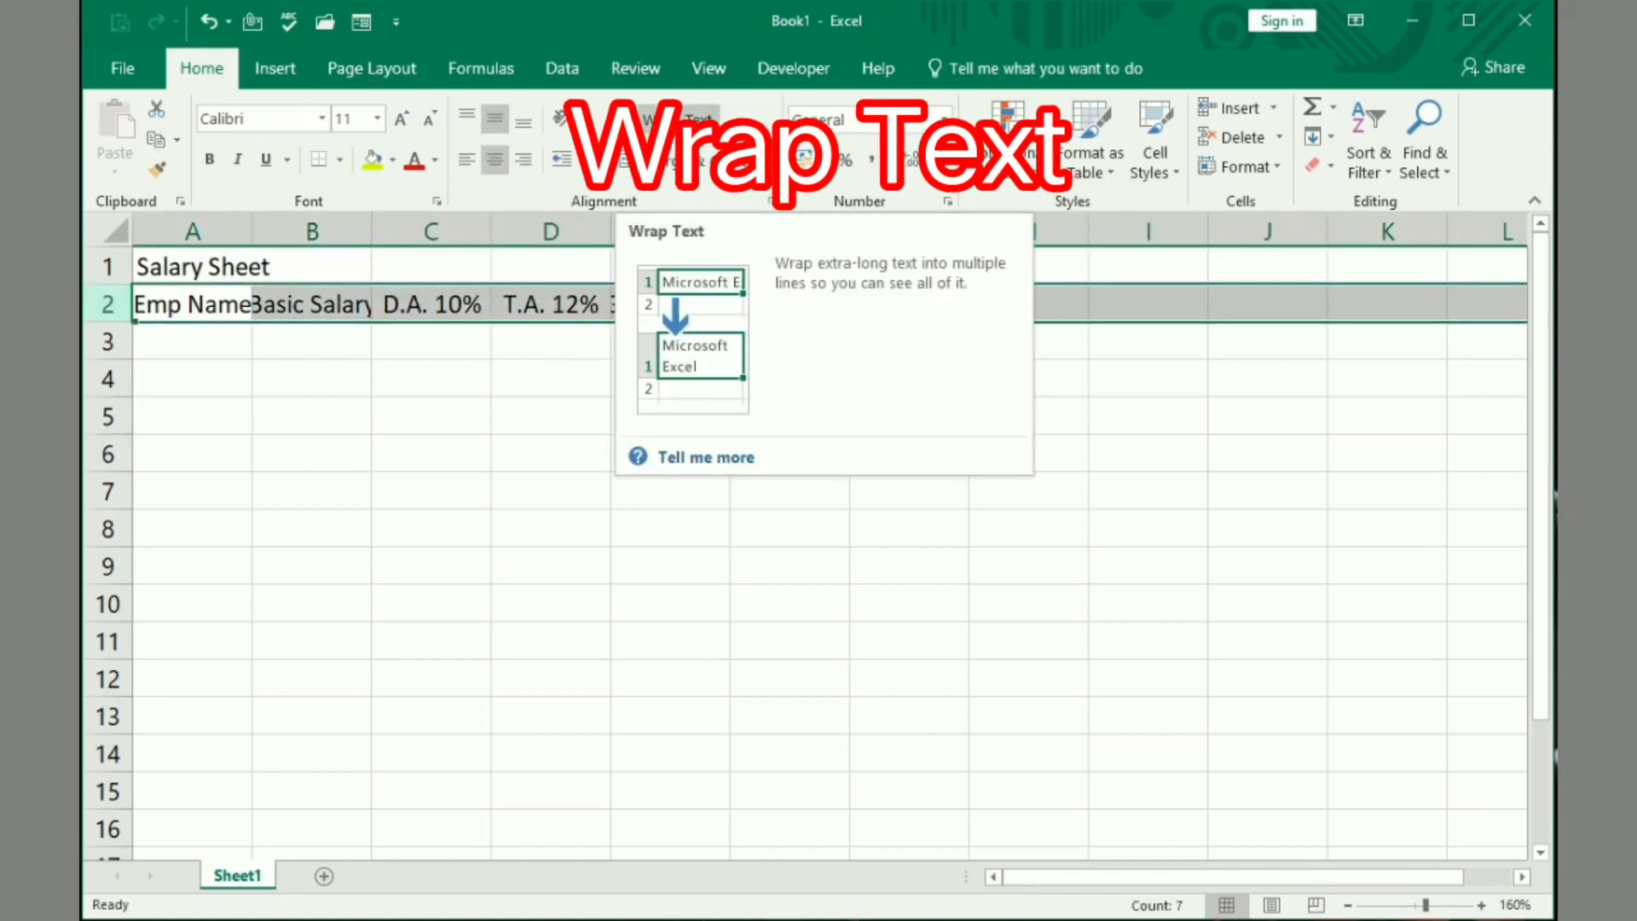
click(674, 121)
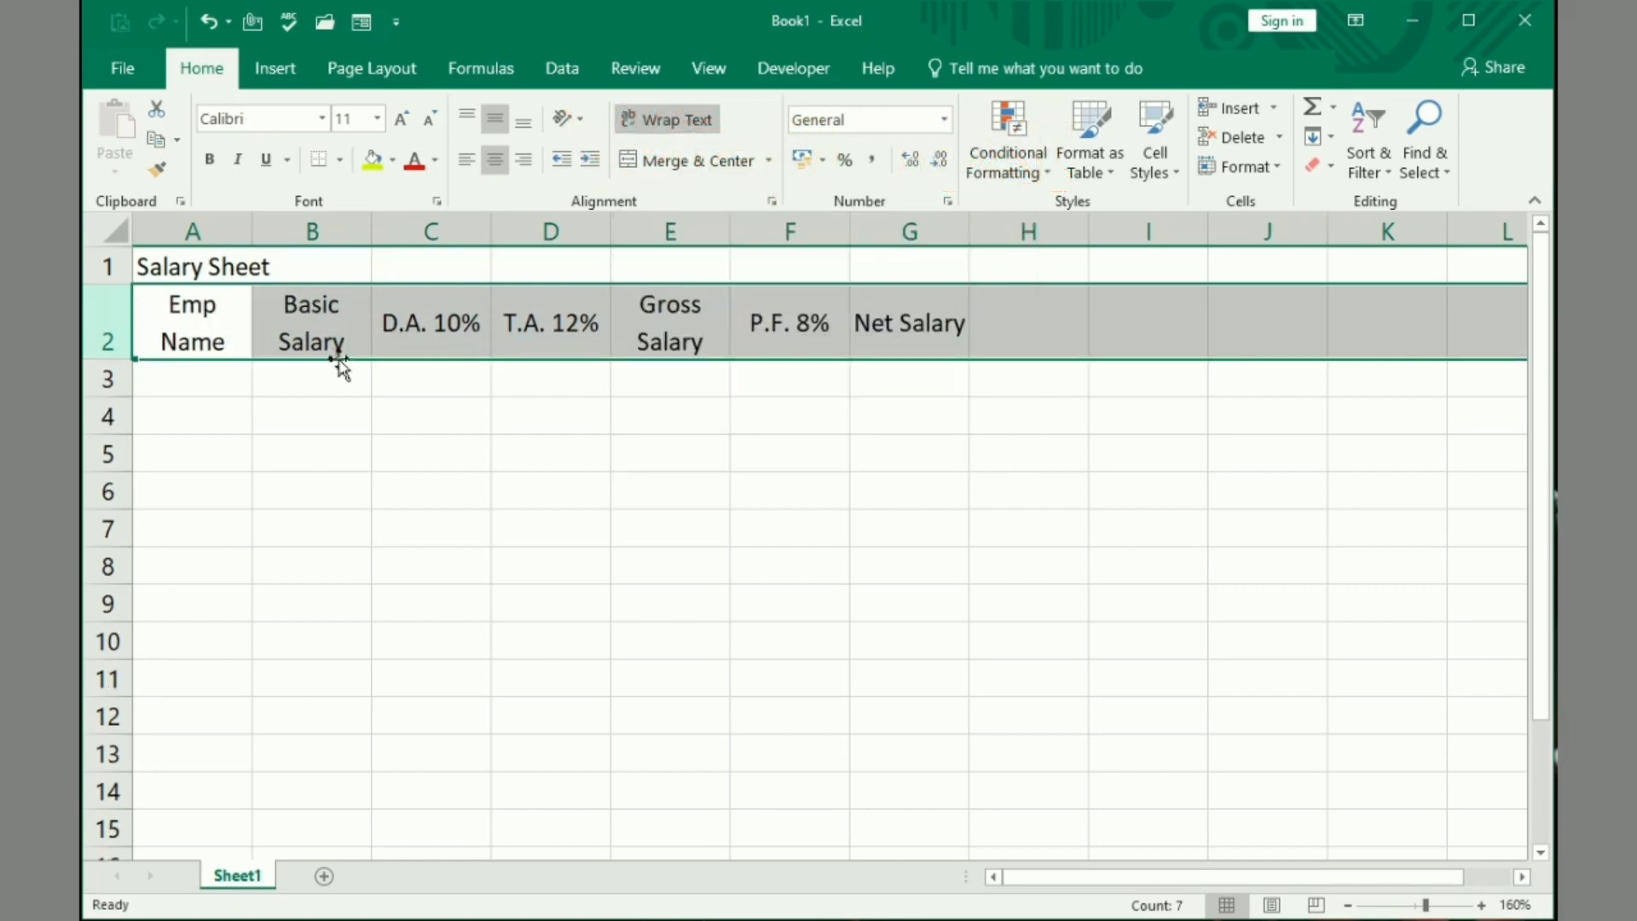
click(229, 402)
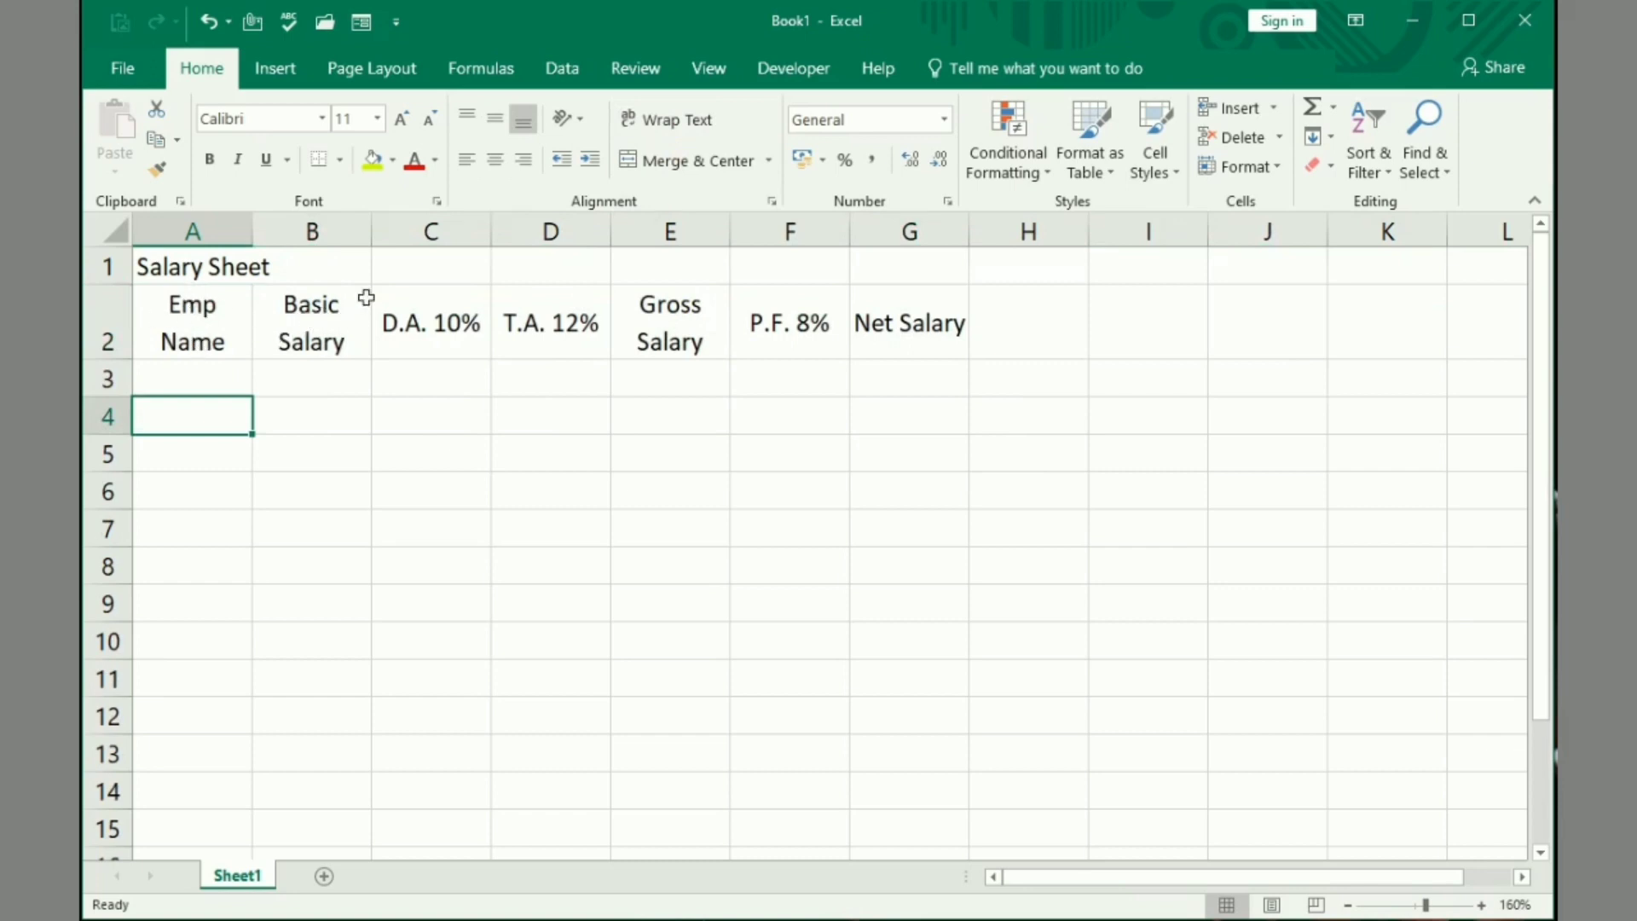
Split the D.A. heading in C2 so that 10% sits on a second line
double_click(428, 324)
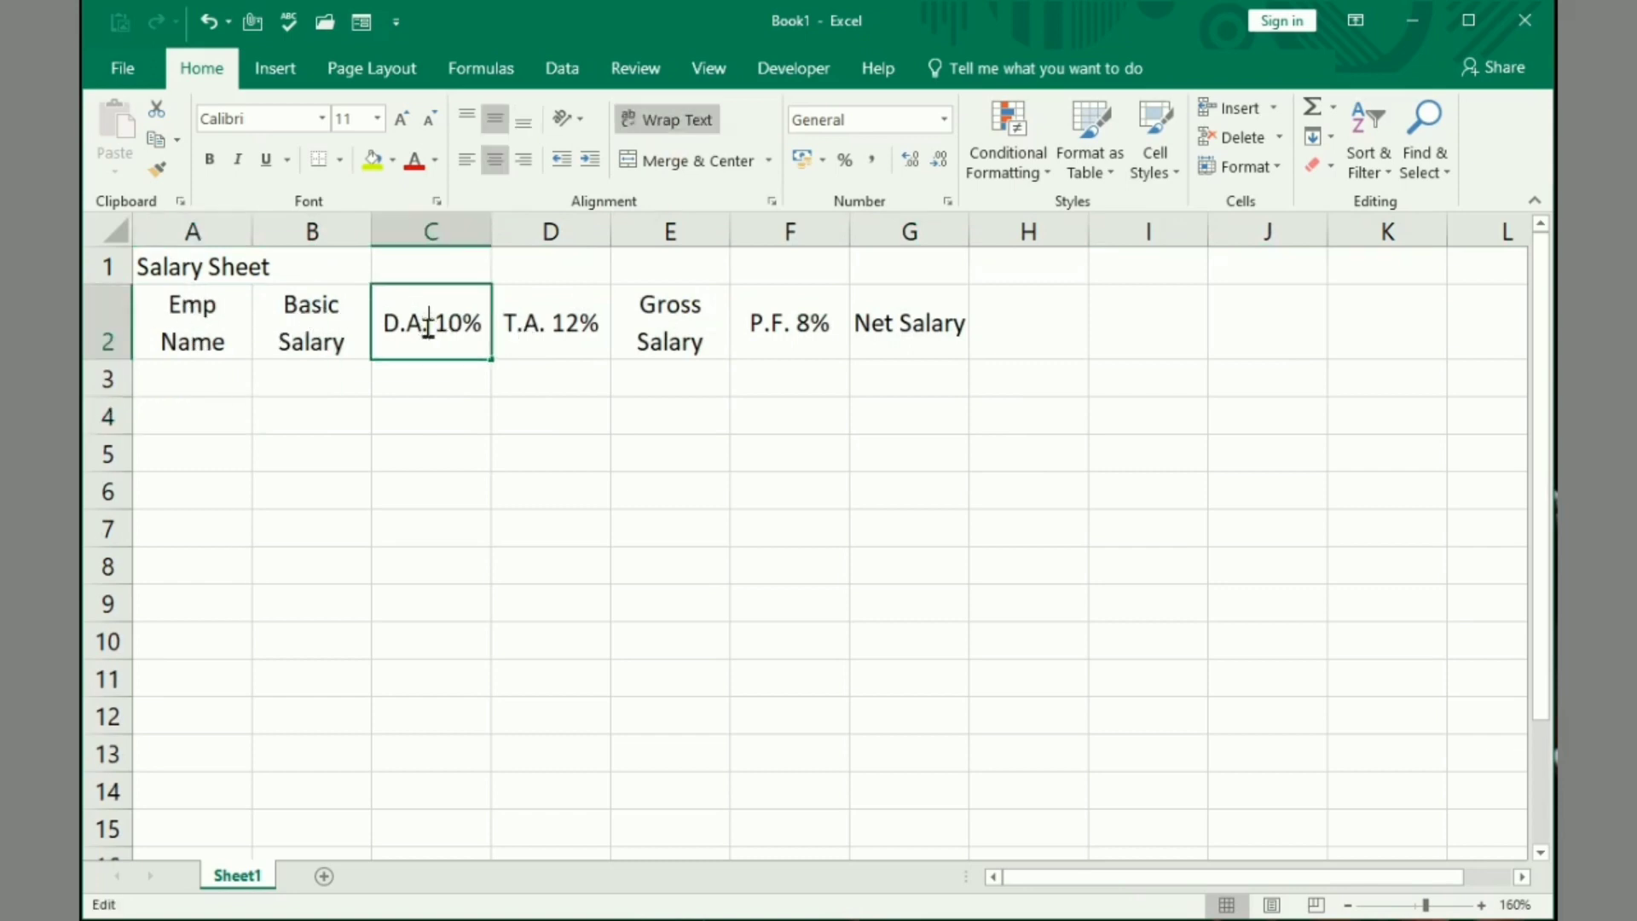
key(Right)
key(alt+Return)
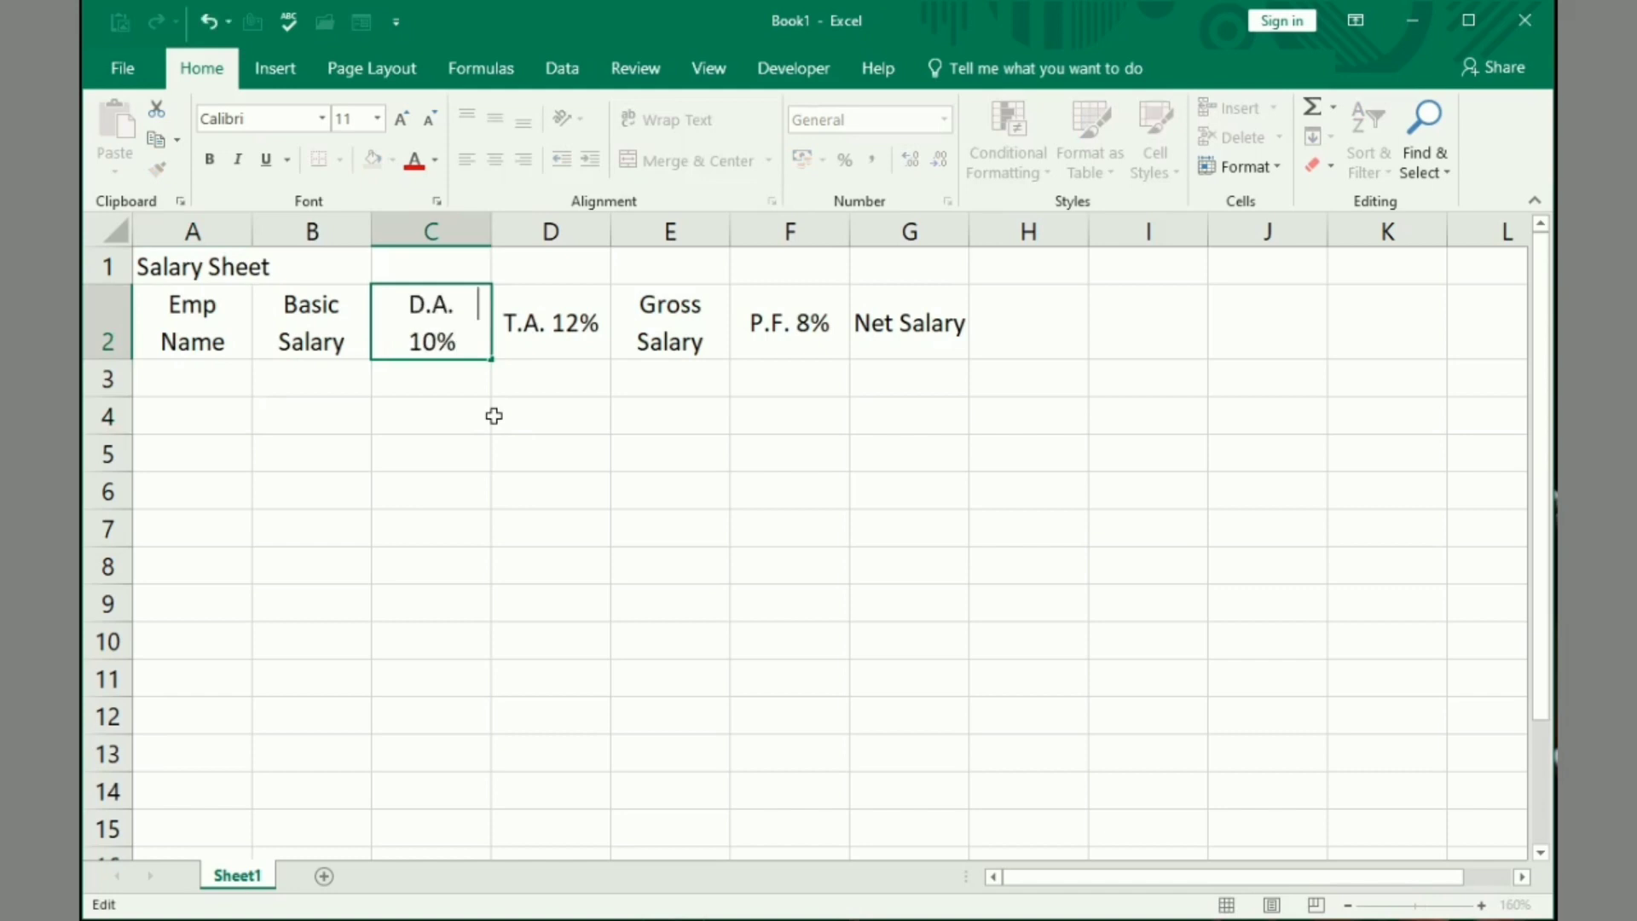
Split the T.A. heading in D2 and the P.F. heading in F2 so that 12% and 8% sit on a second line
double_click(547, 324)
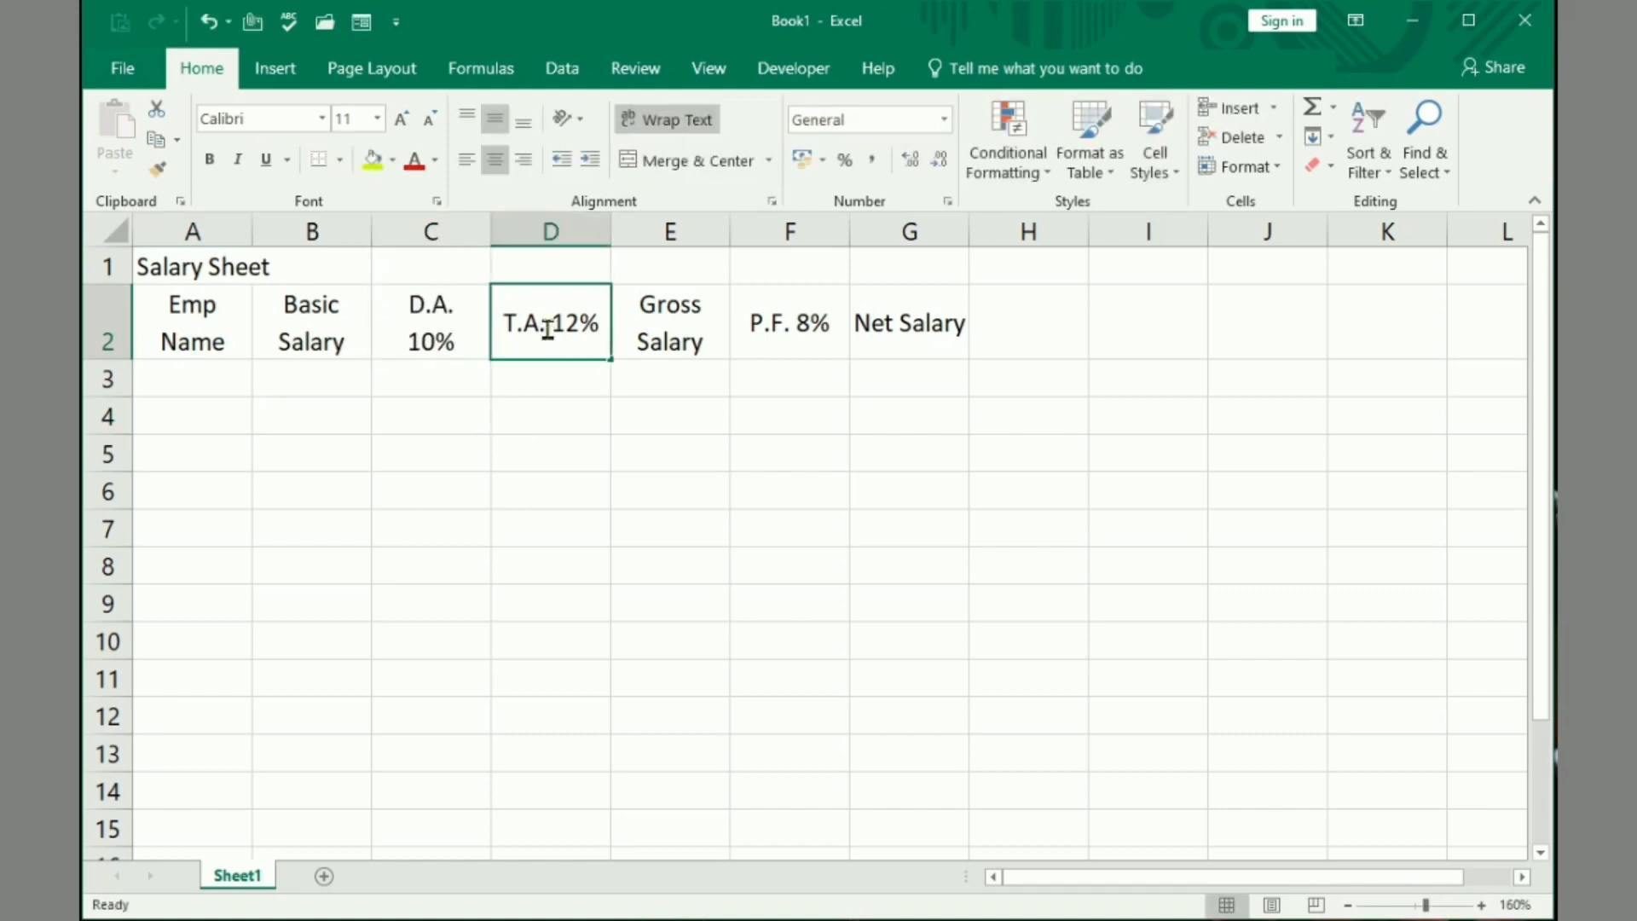
key(Right)
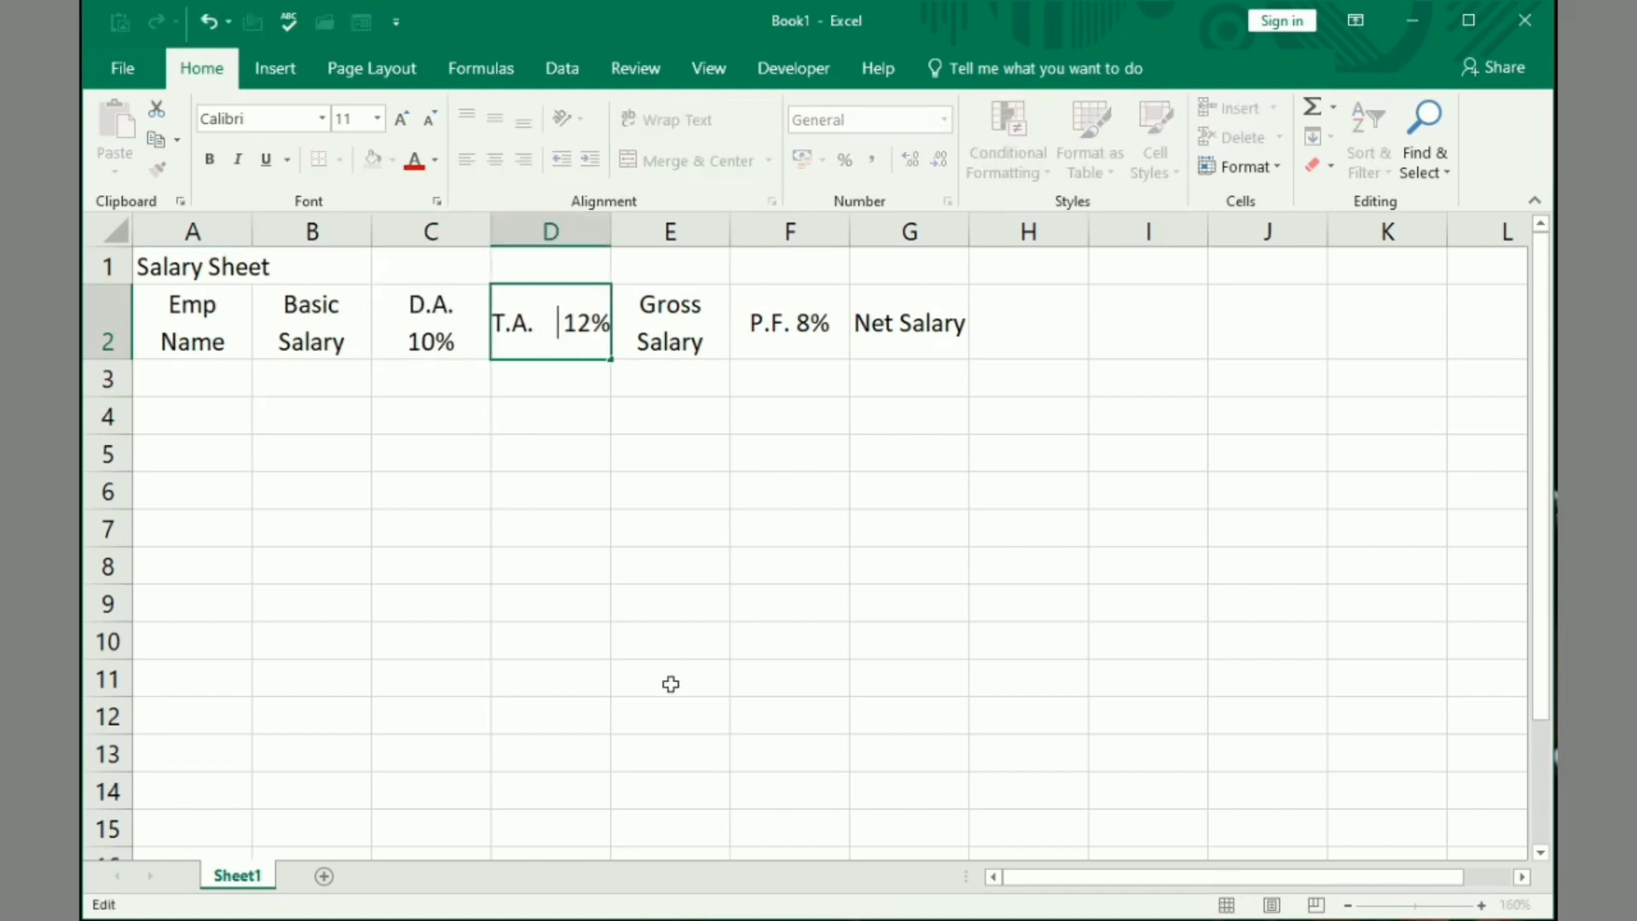
key(alt+Return)
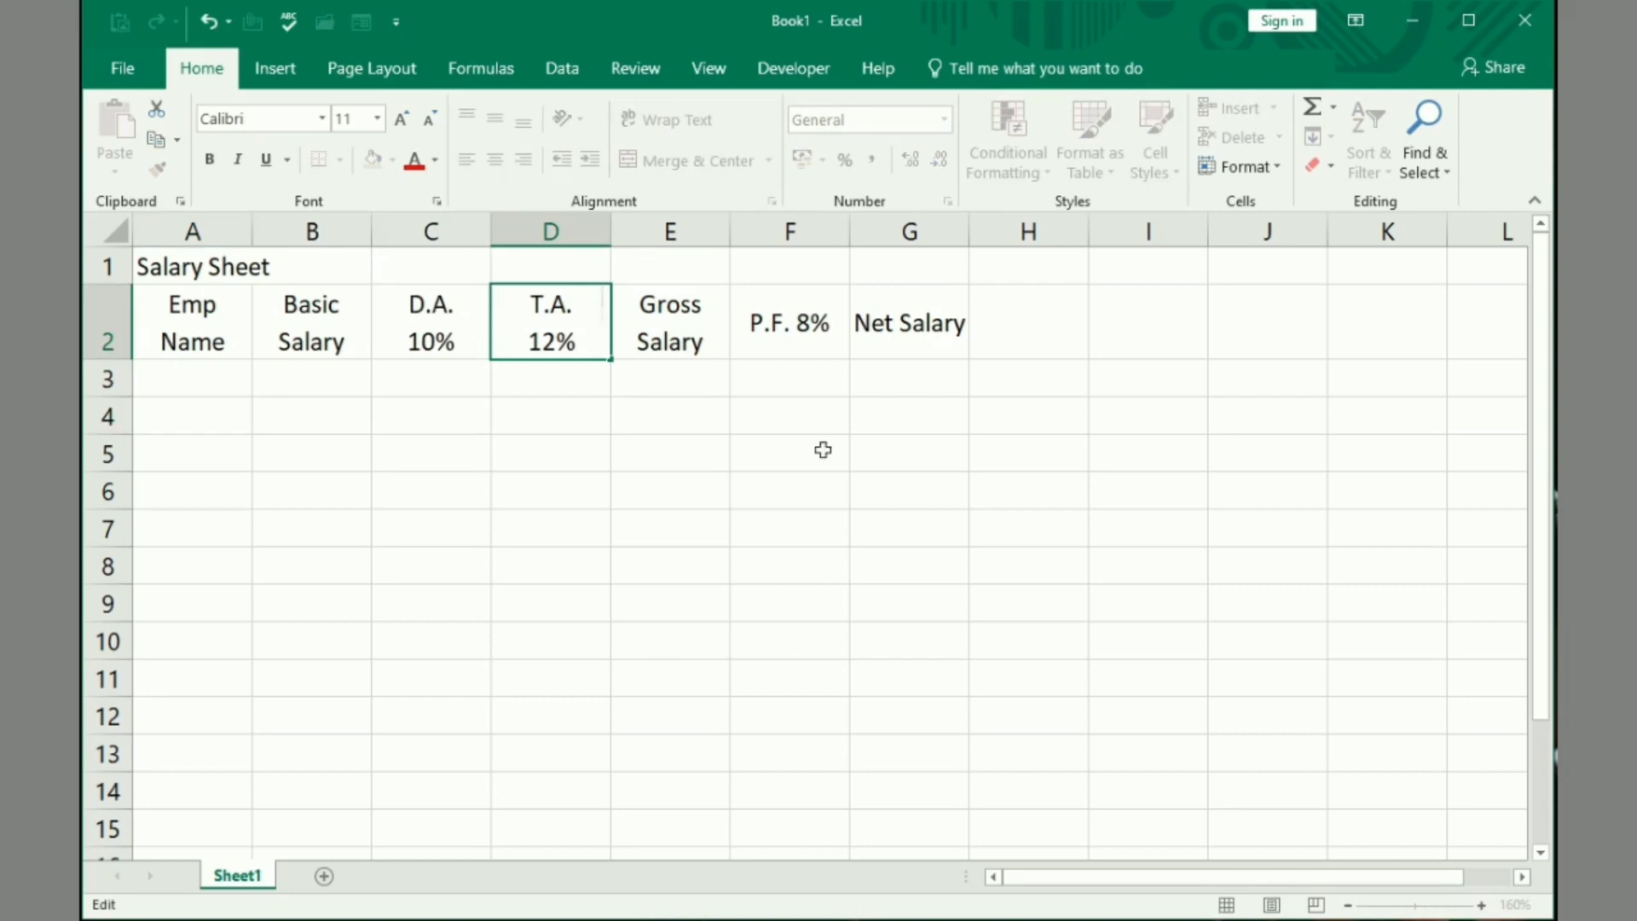
double_click(792, 322)
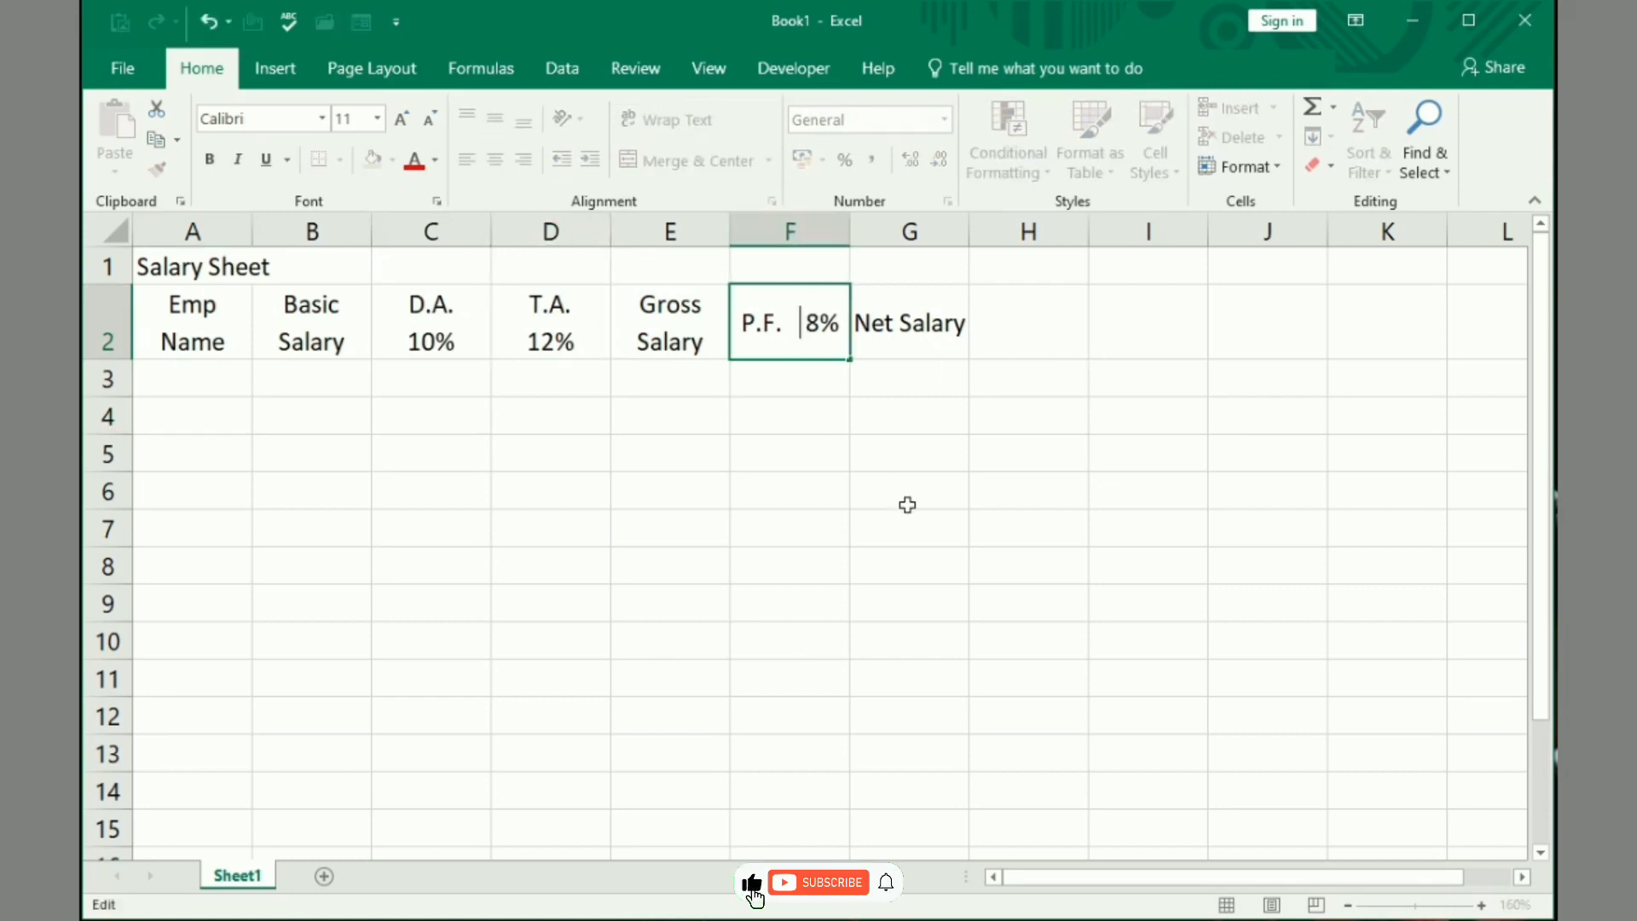
key(alt+Return)
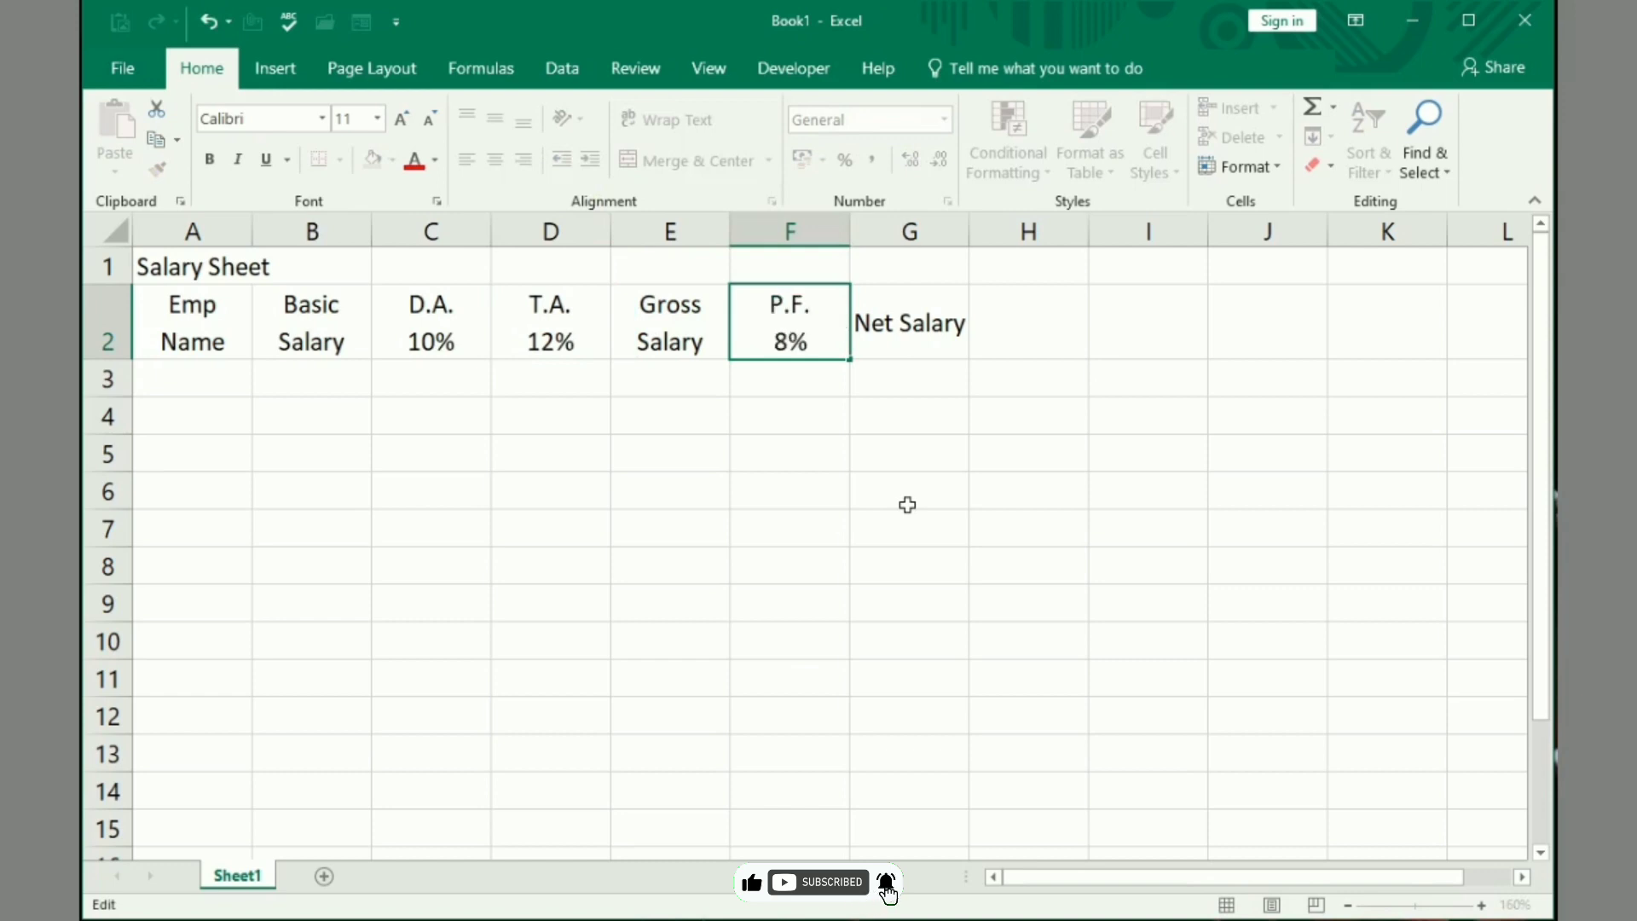
Break the "Net Salary" heading in G2 into two lines, with "Salary" on the second
click(900, 324)
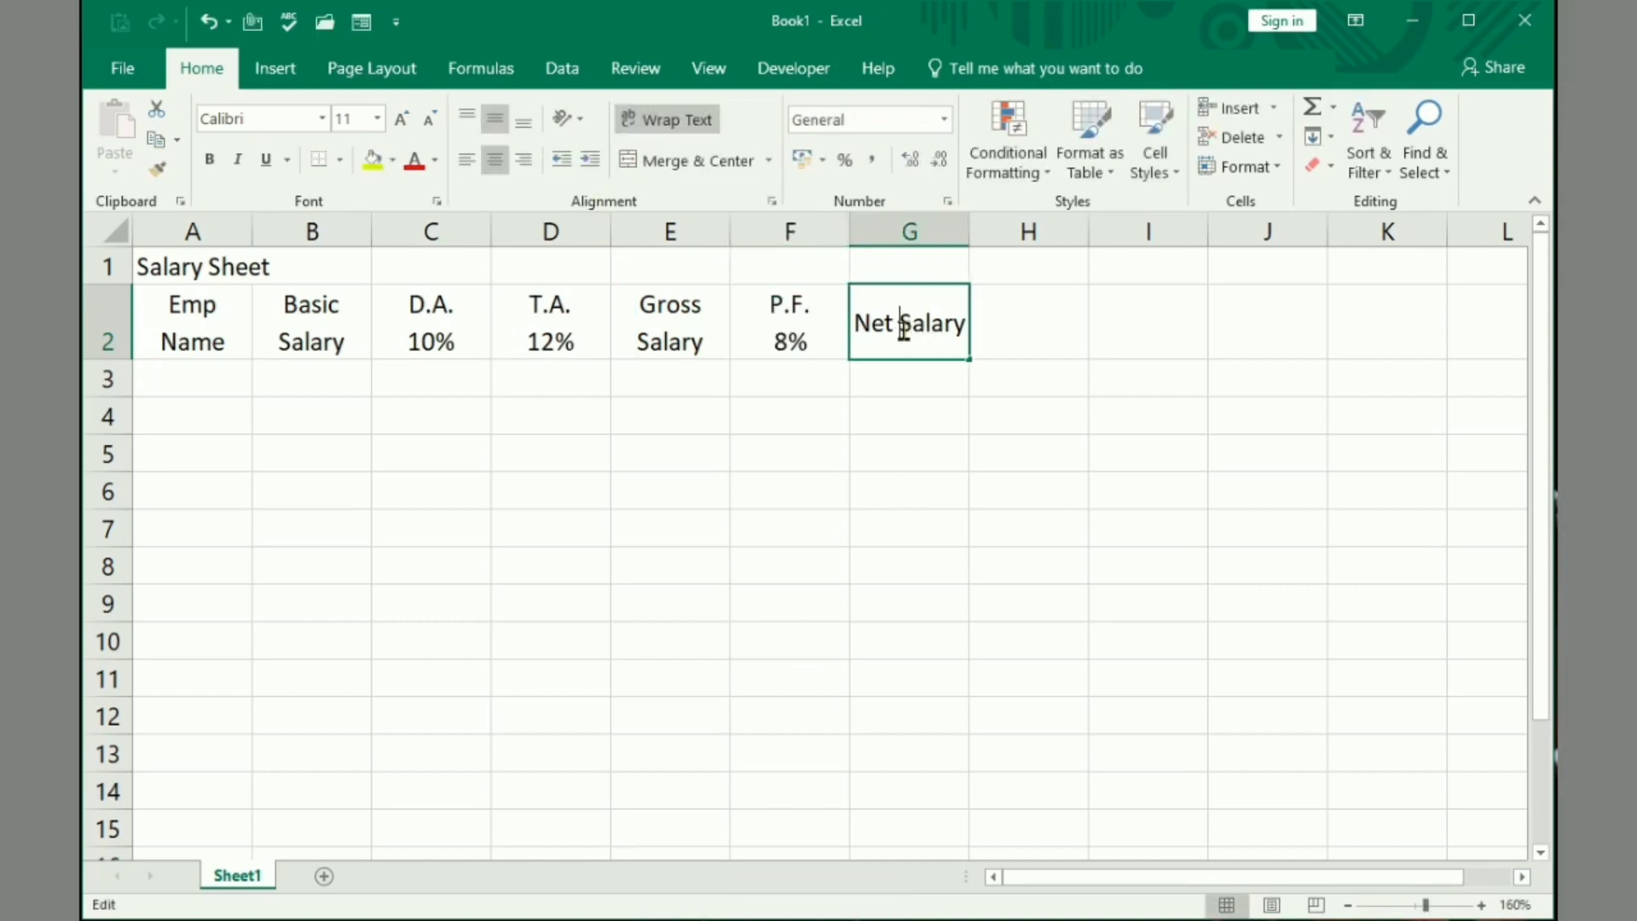
double_click(902, 324)
key(alt+Return)
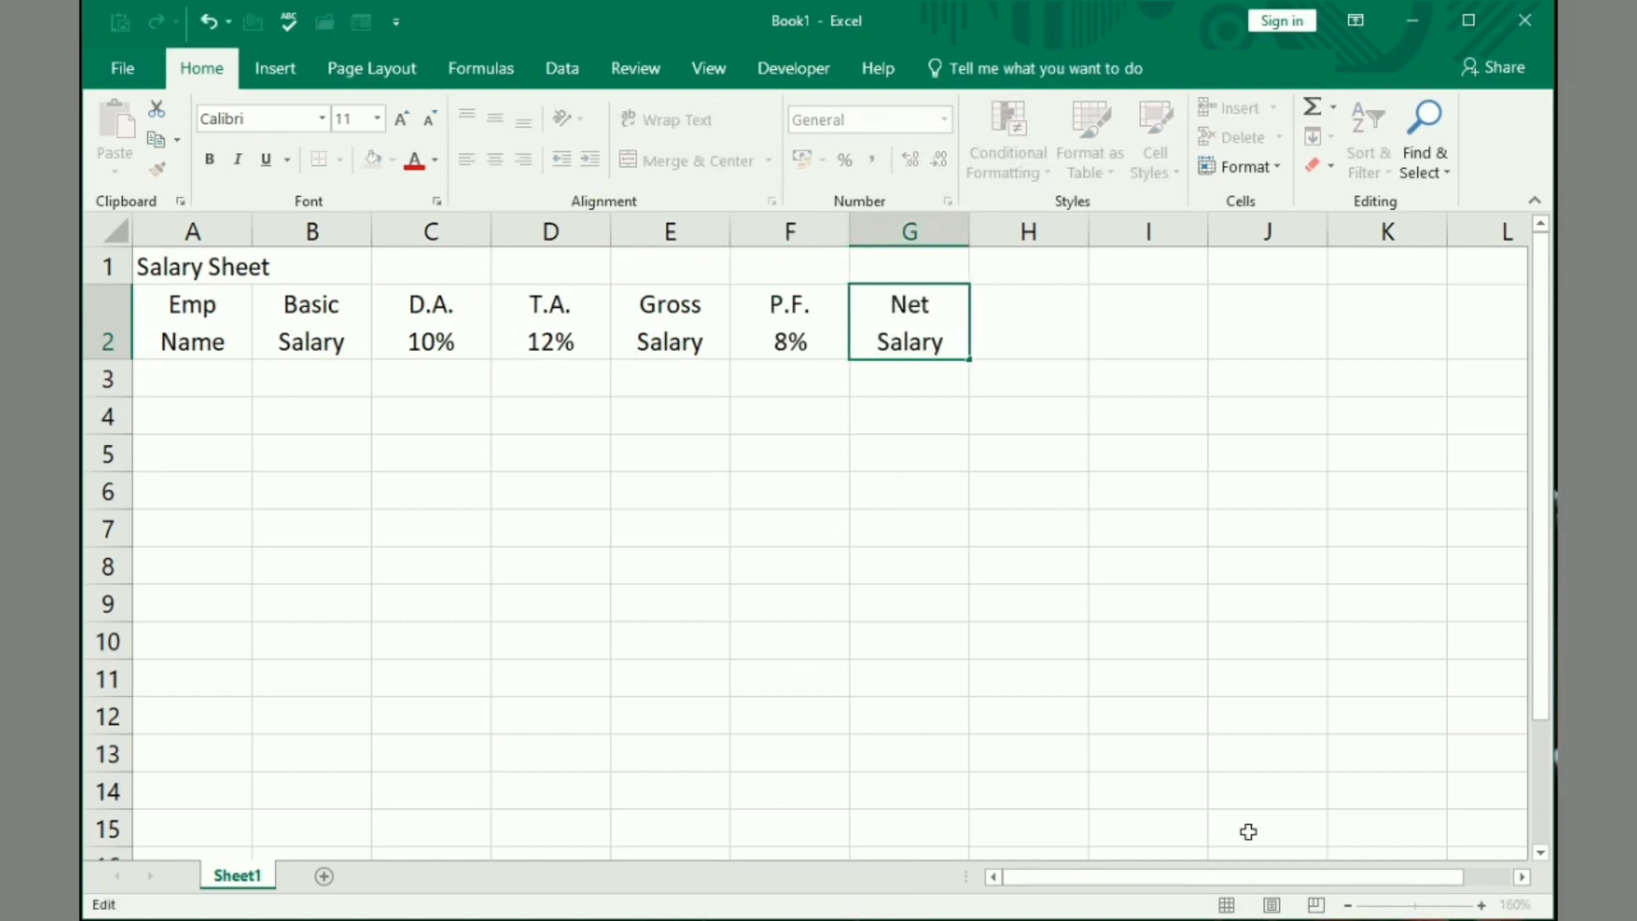
click(580, 411)
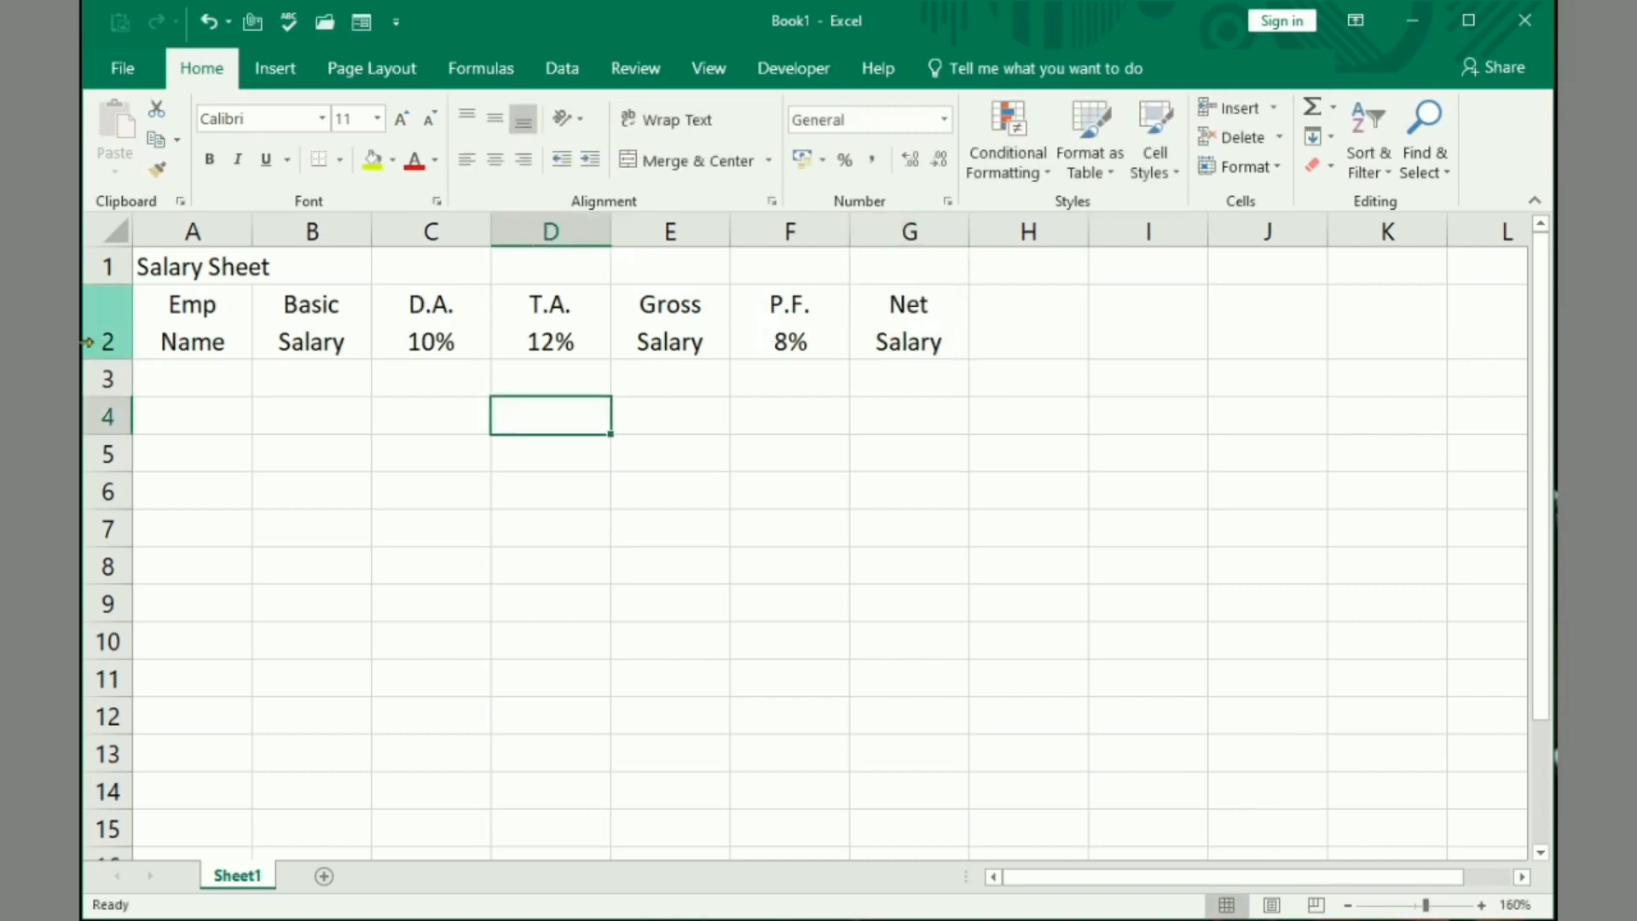
Enter the first three employees' names in cells A3 to A5 of the Emp Name column
click(170, 367)
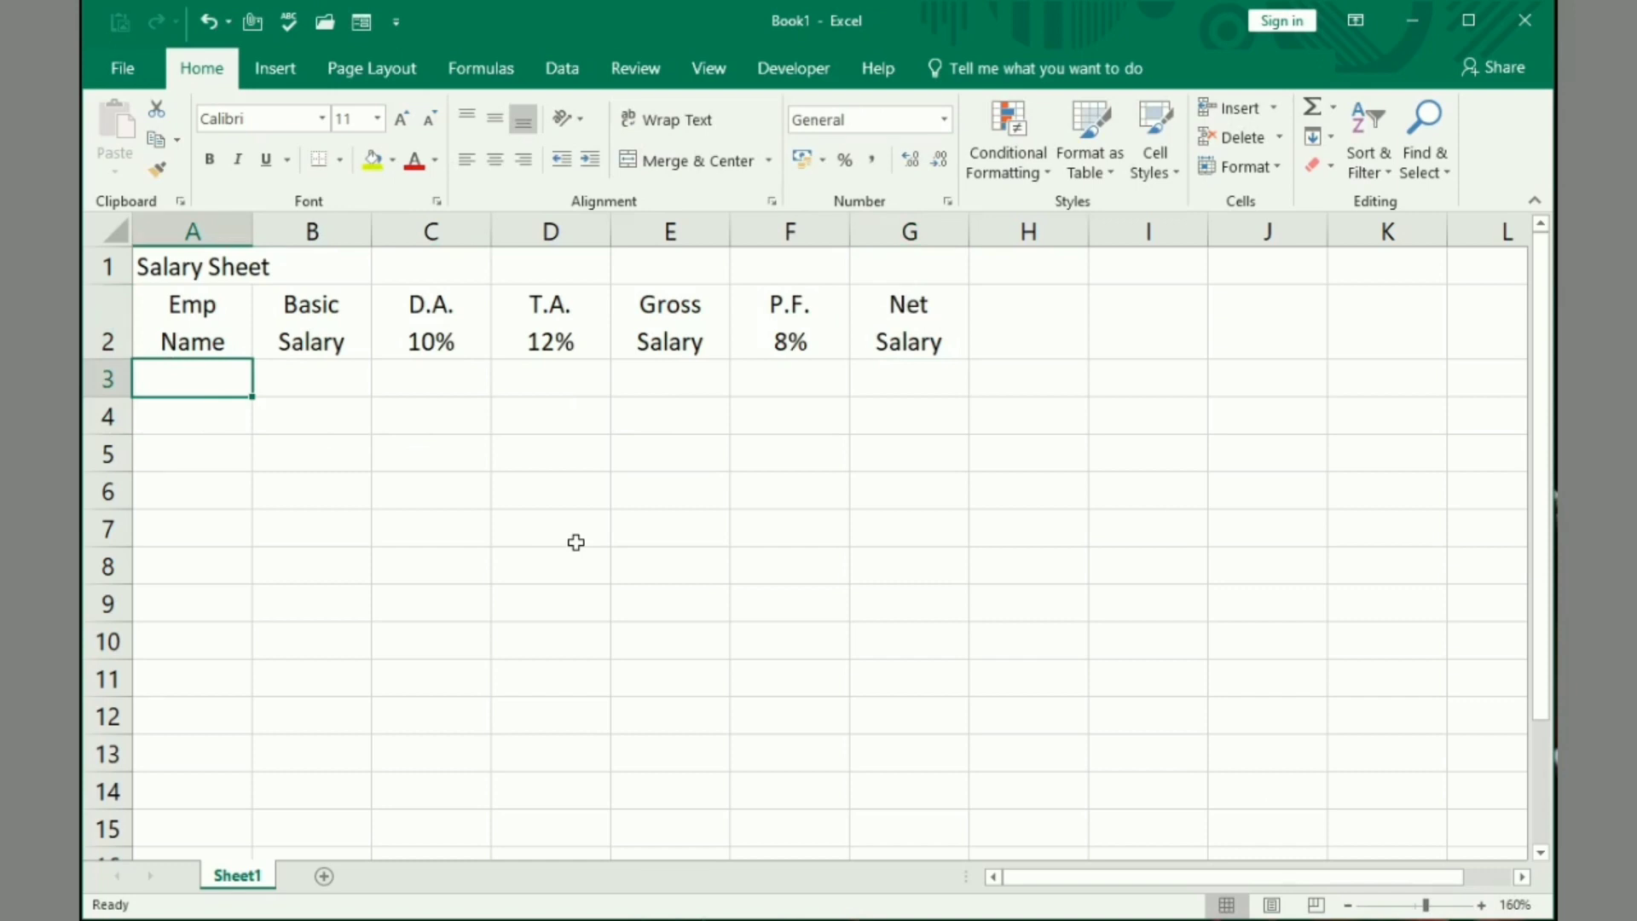
text(Satbir)
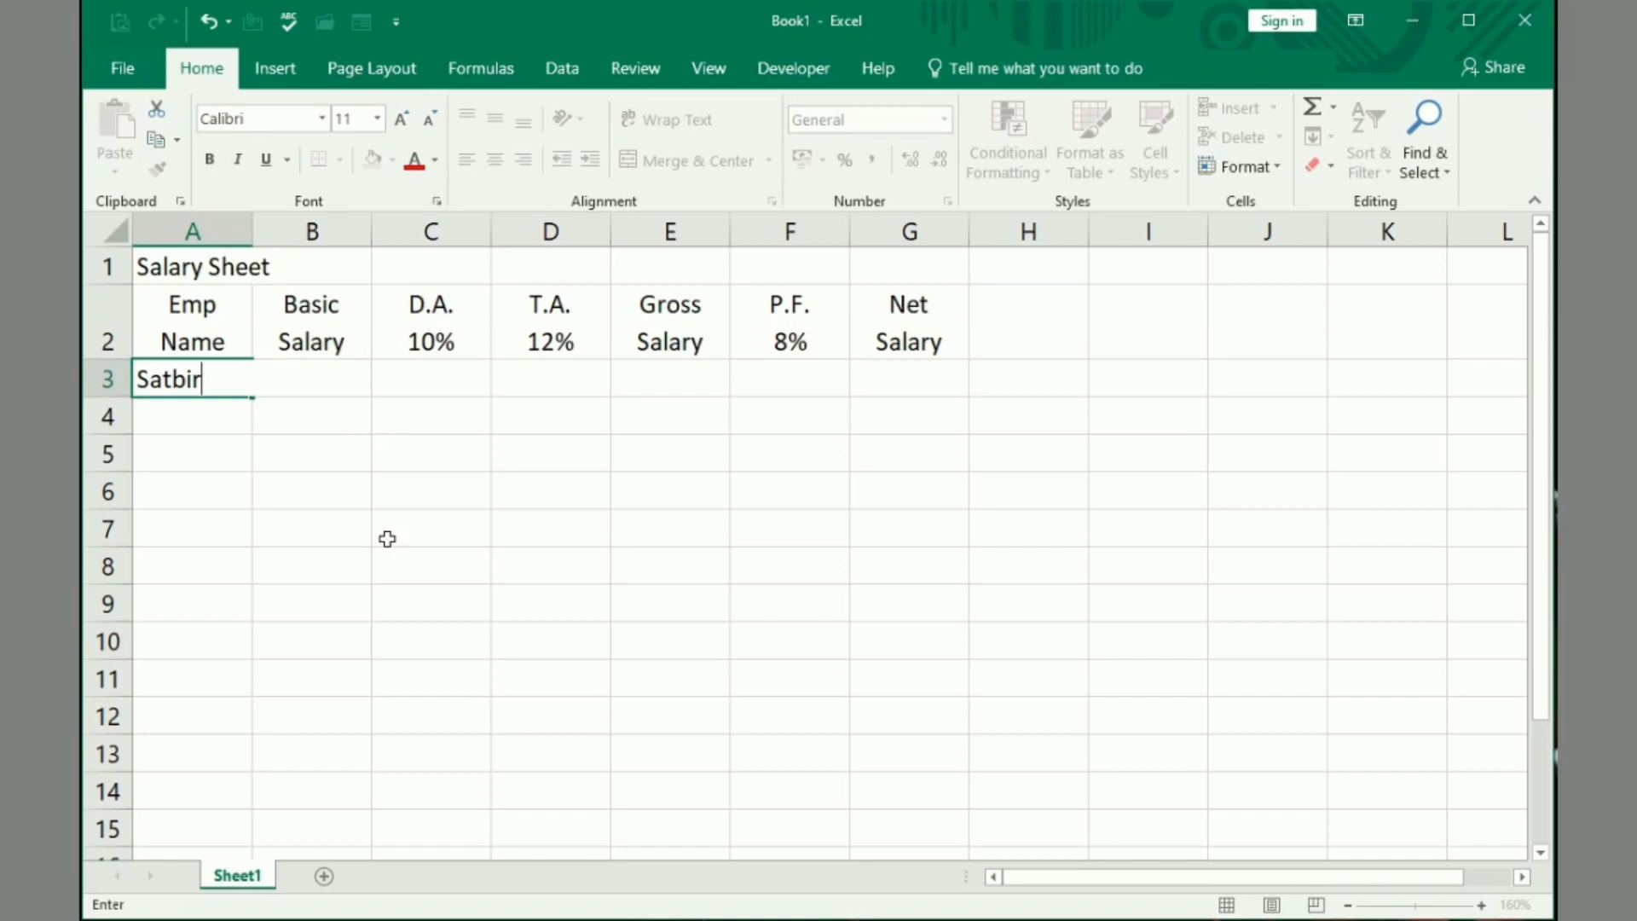
key(ctrl+1)
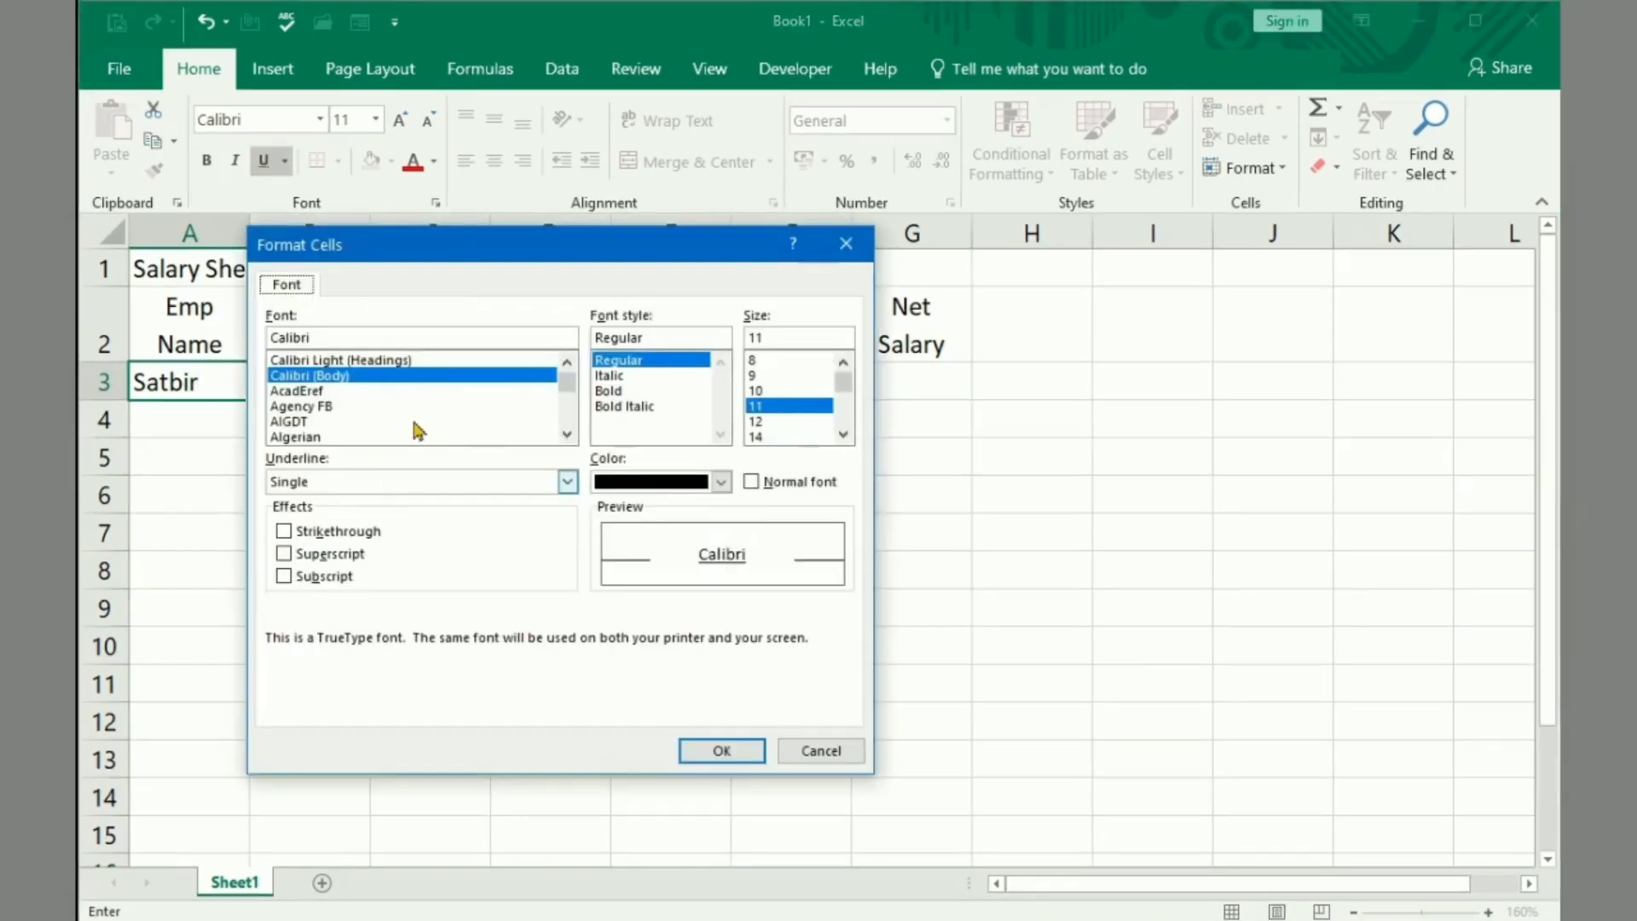
click(857, 246)
key(Return)
text(Aman)
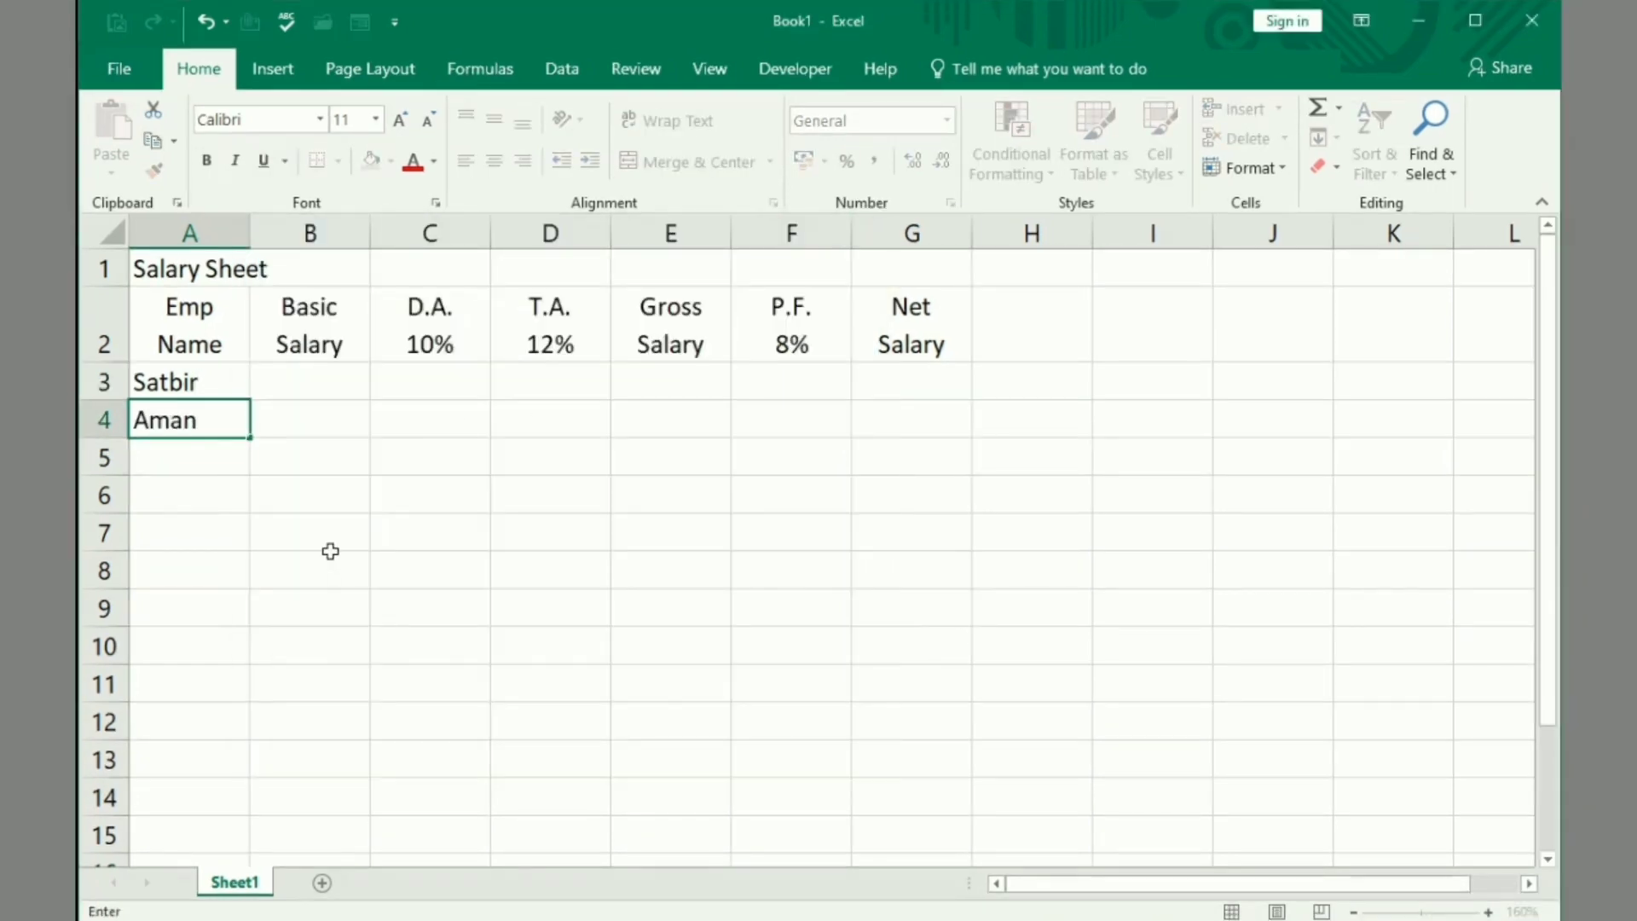
key(Return)
text(Ankit)
key(Return)
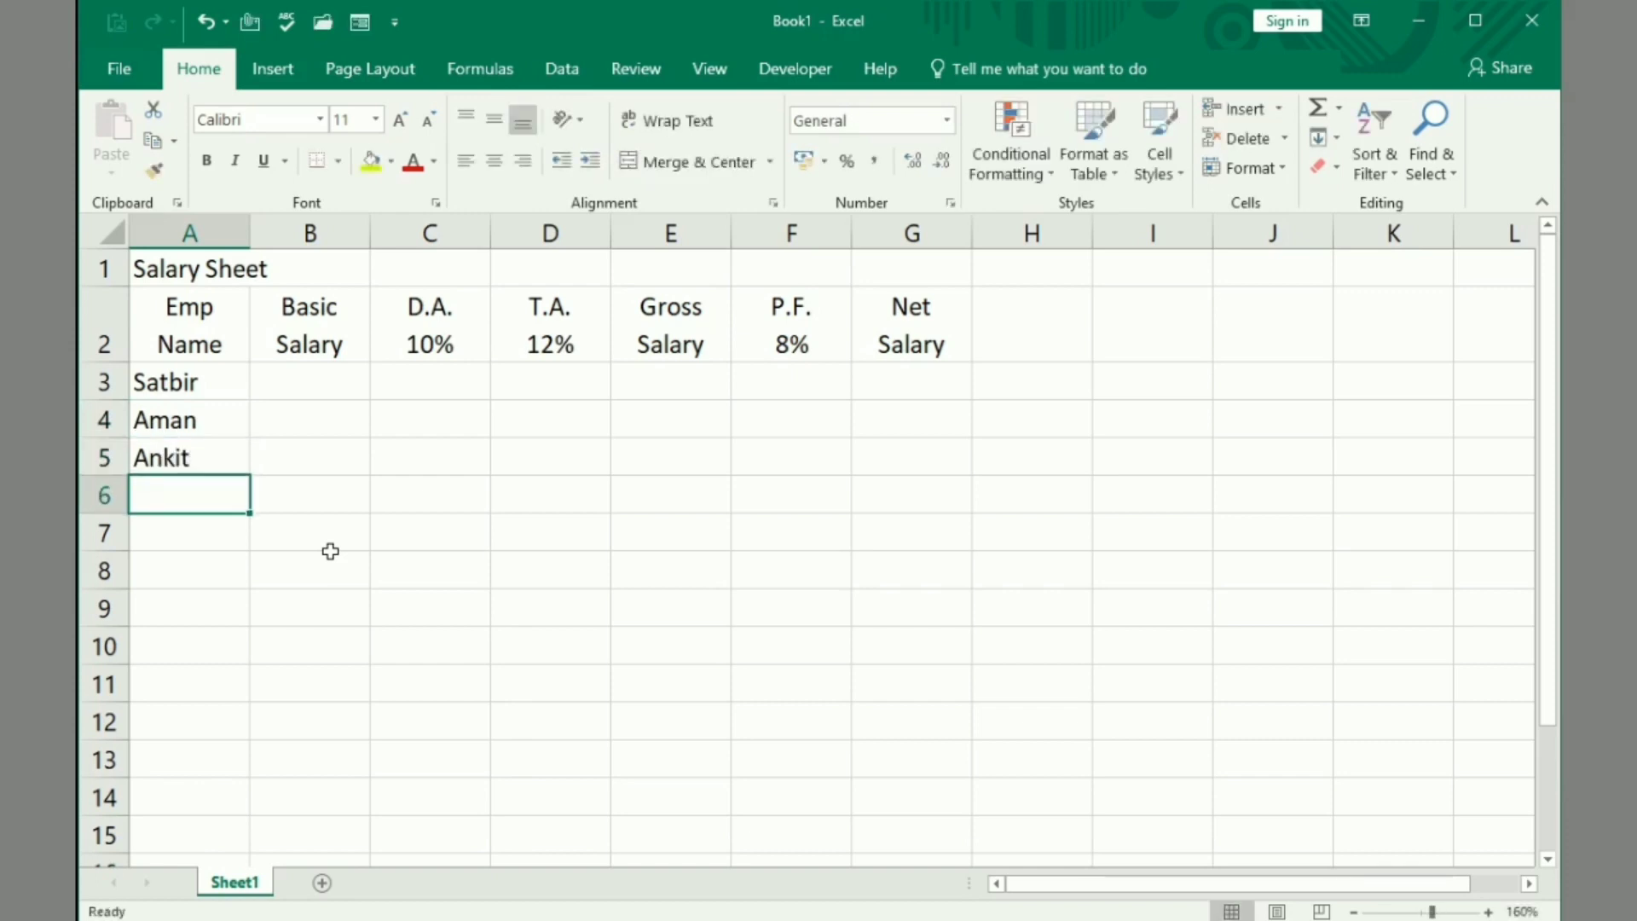
Add two more employee names in A6 and A7, each starting with a capital letter
text(Sunil)
key(Return)
text(sahil)
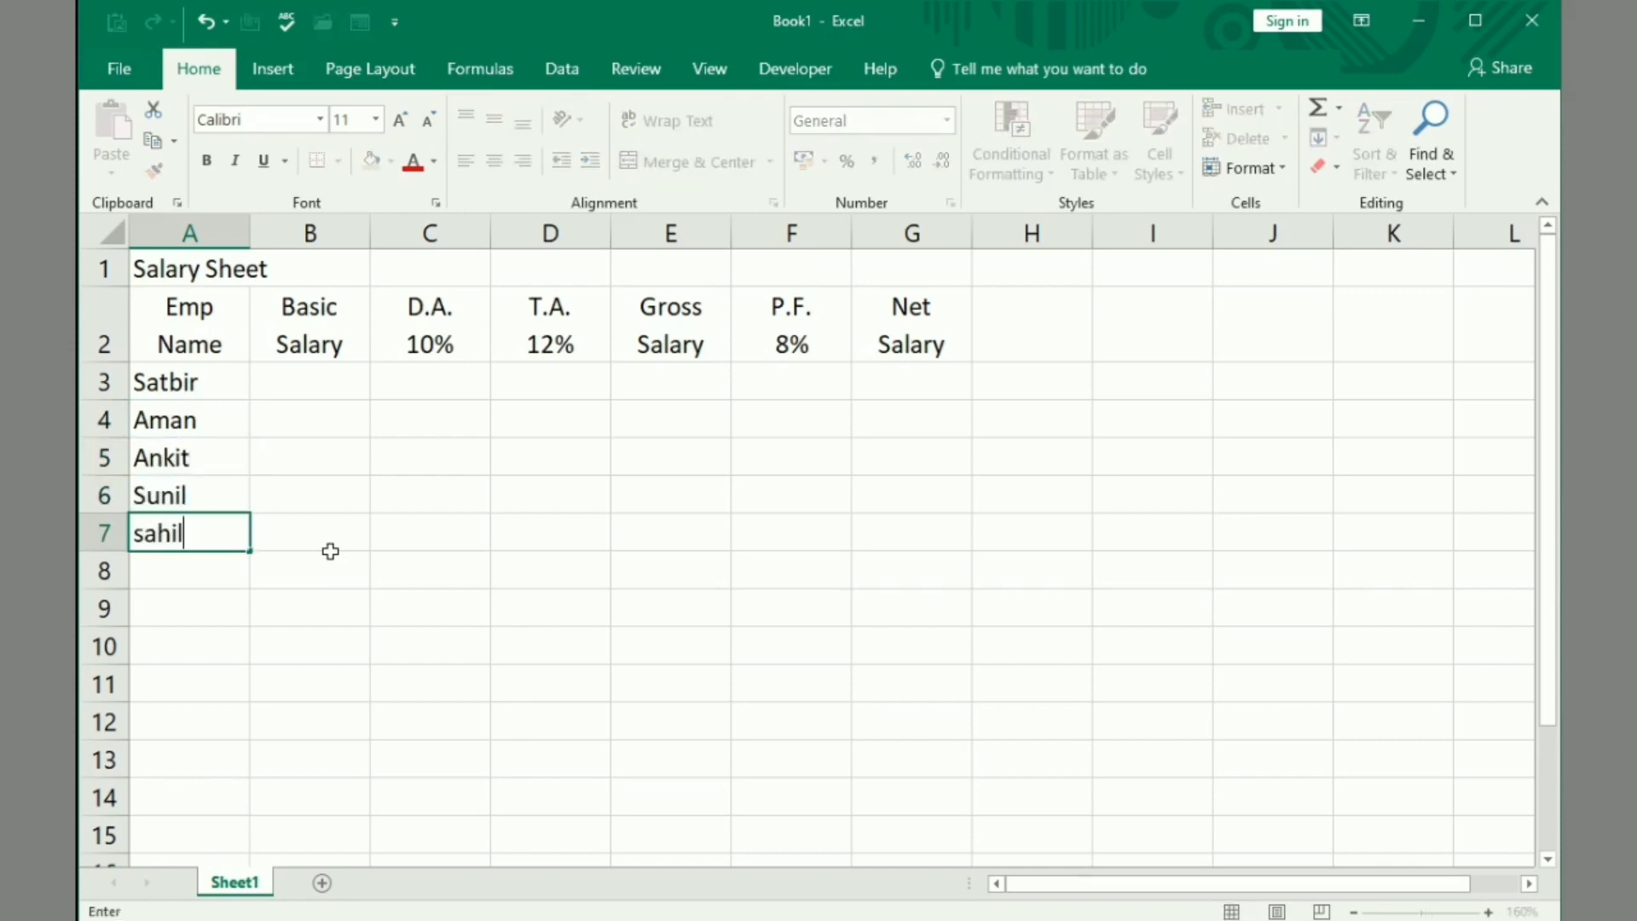
key(BackSpace)
key(BackSpace)
key(BackSpace)
key(BackSpace)
key(BackSpace)
text(Sahil)
key(Return)
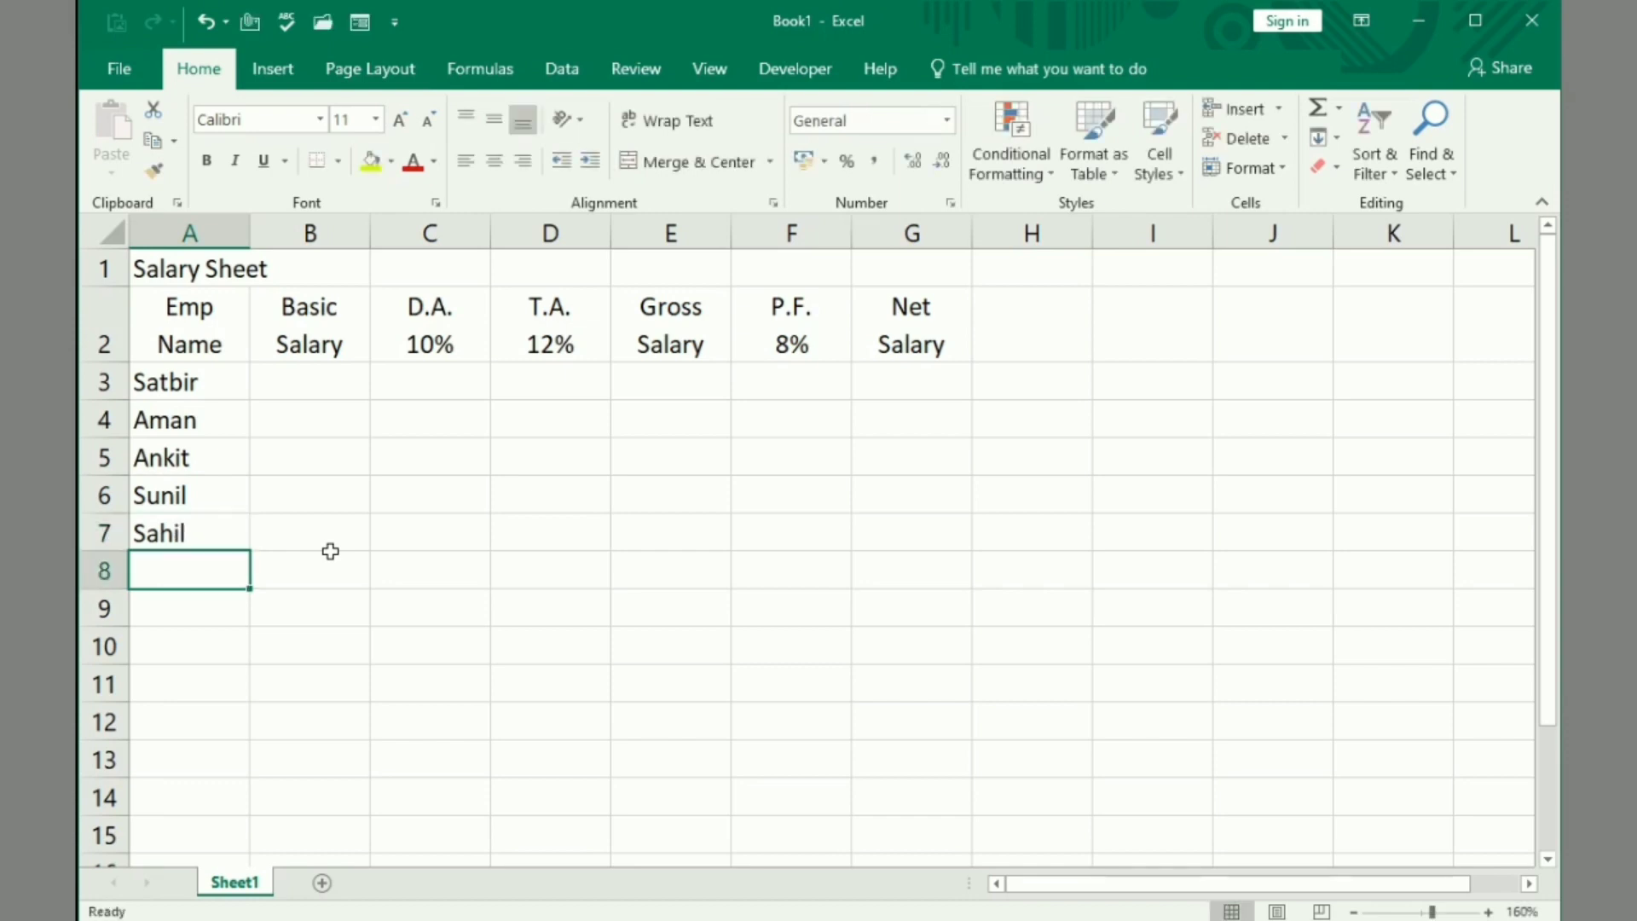
Fill A8 to A11 with the names of the last four employees
text(Monu)
key(Return)
text(manoj)
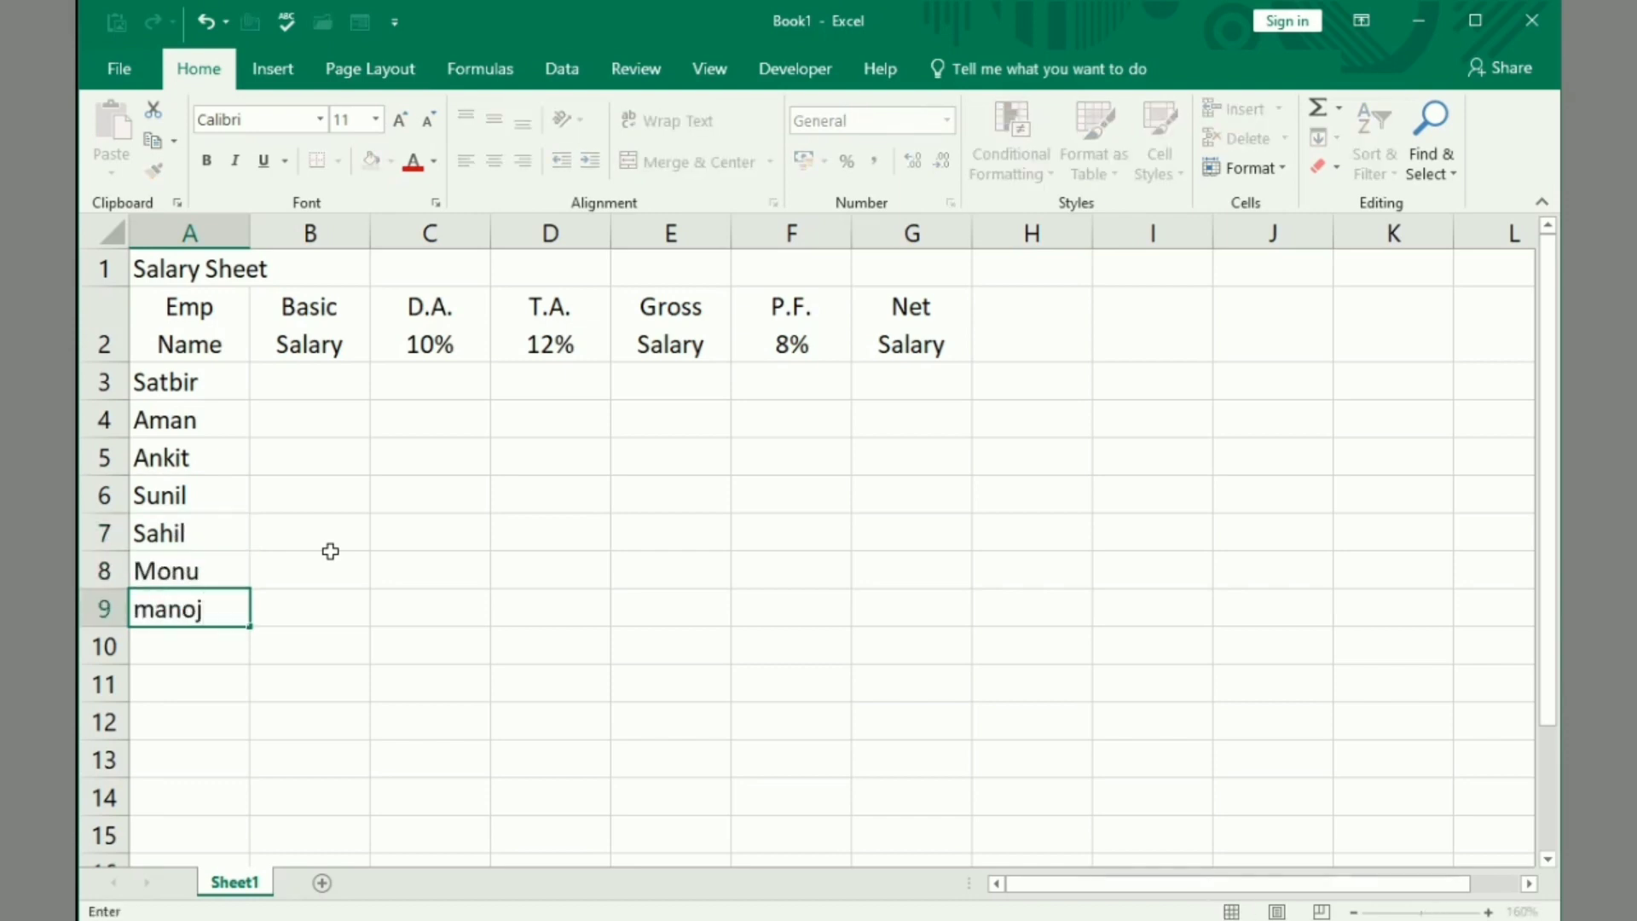
key(Return)
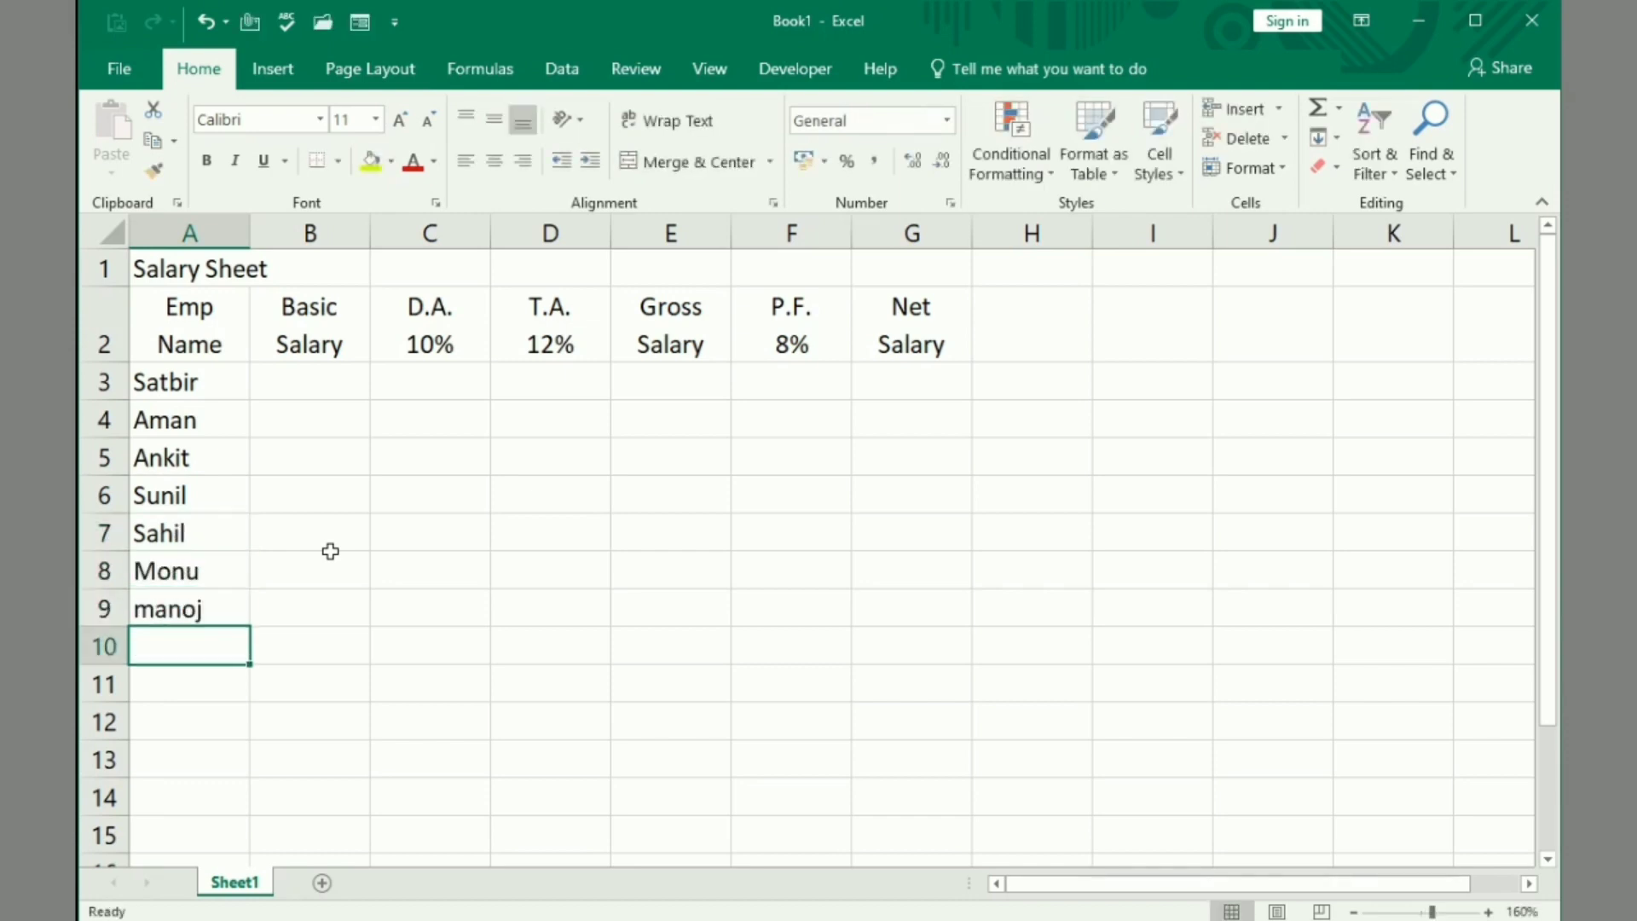
text(Deepak)
key(Return)
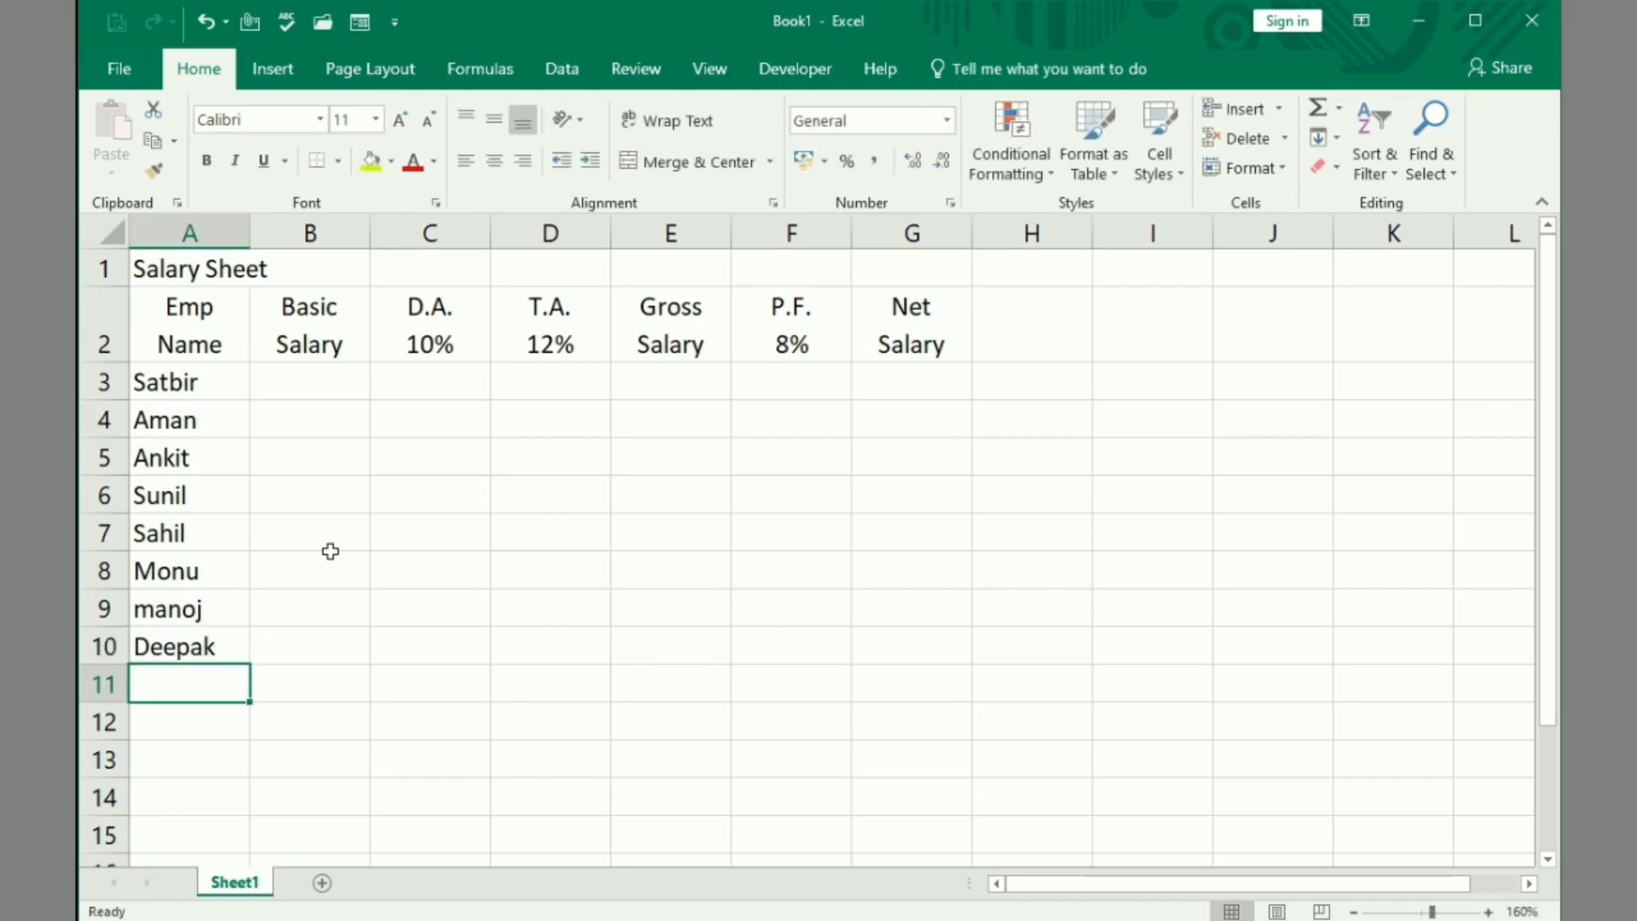
text(Roshni)
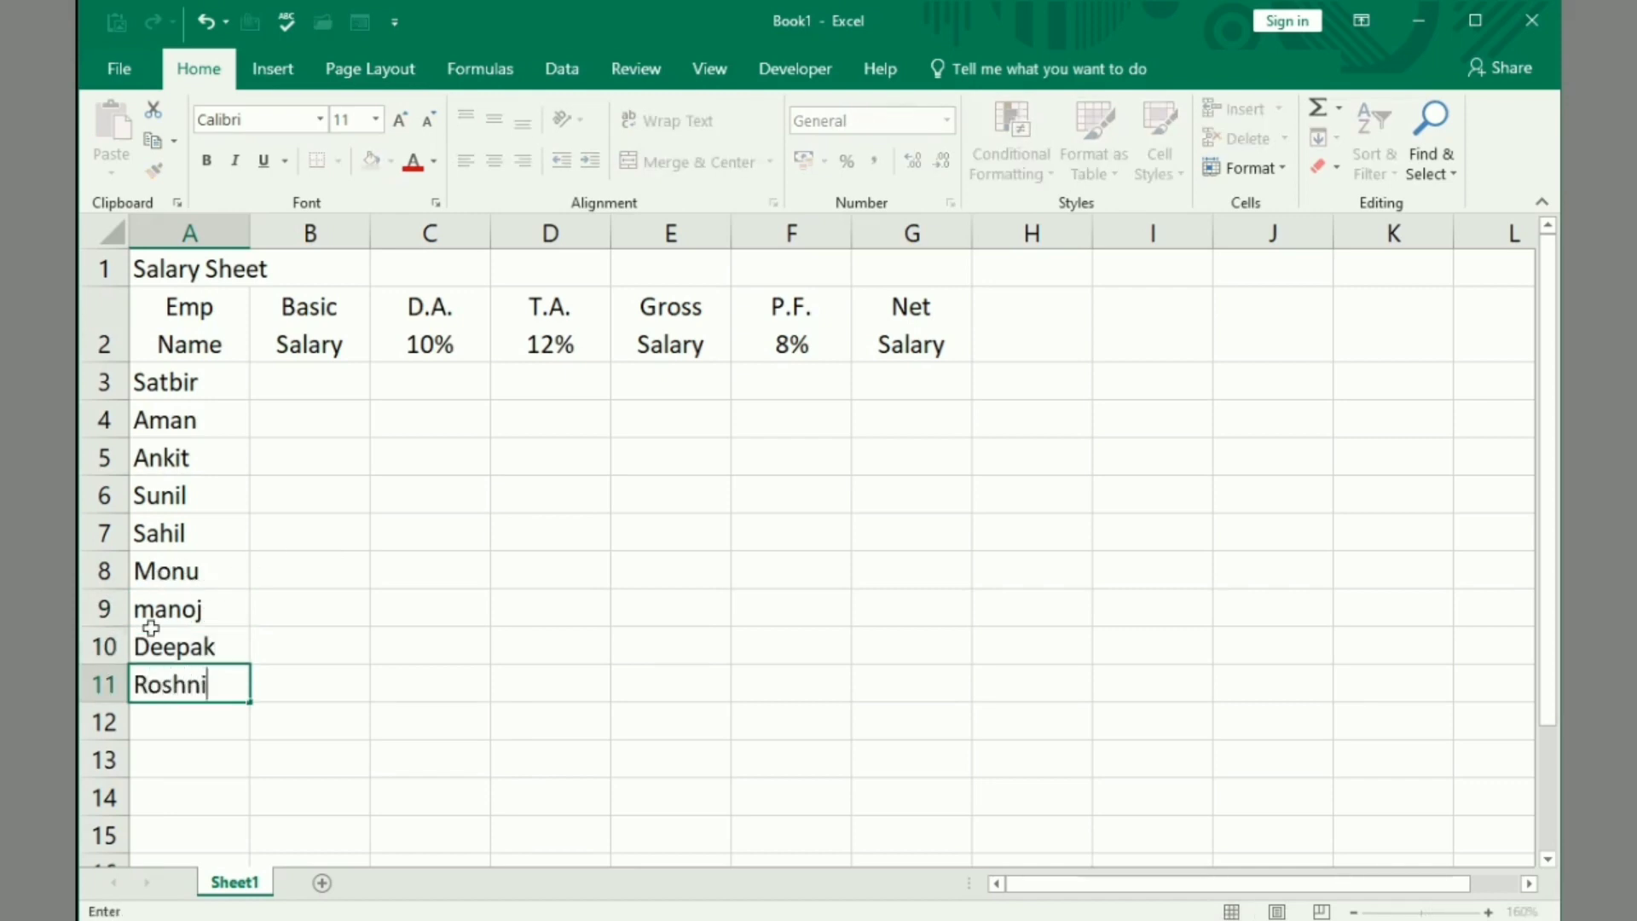
Correct the employee name in A9 so that it starts with a capital M
double_click(149, 611)
key(BackSpace)
text(M)
click(314, 432)
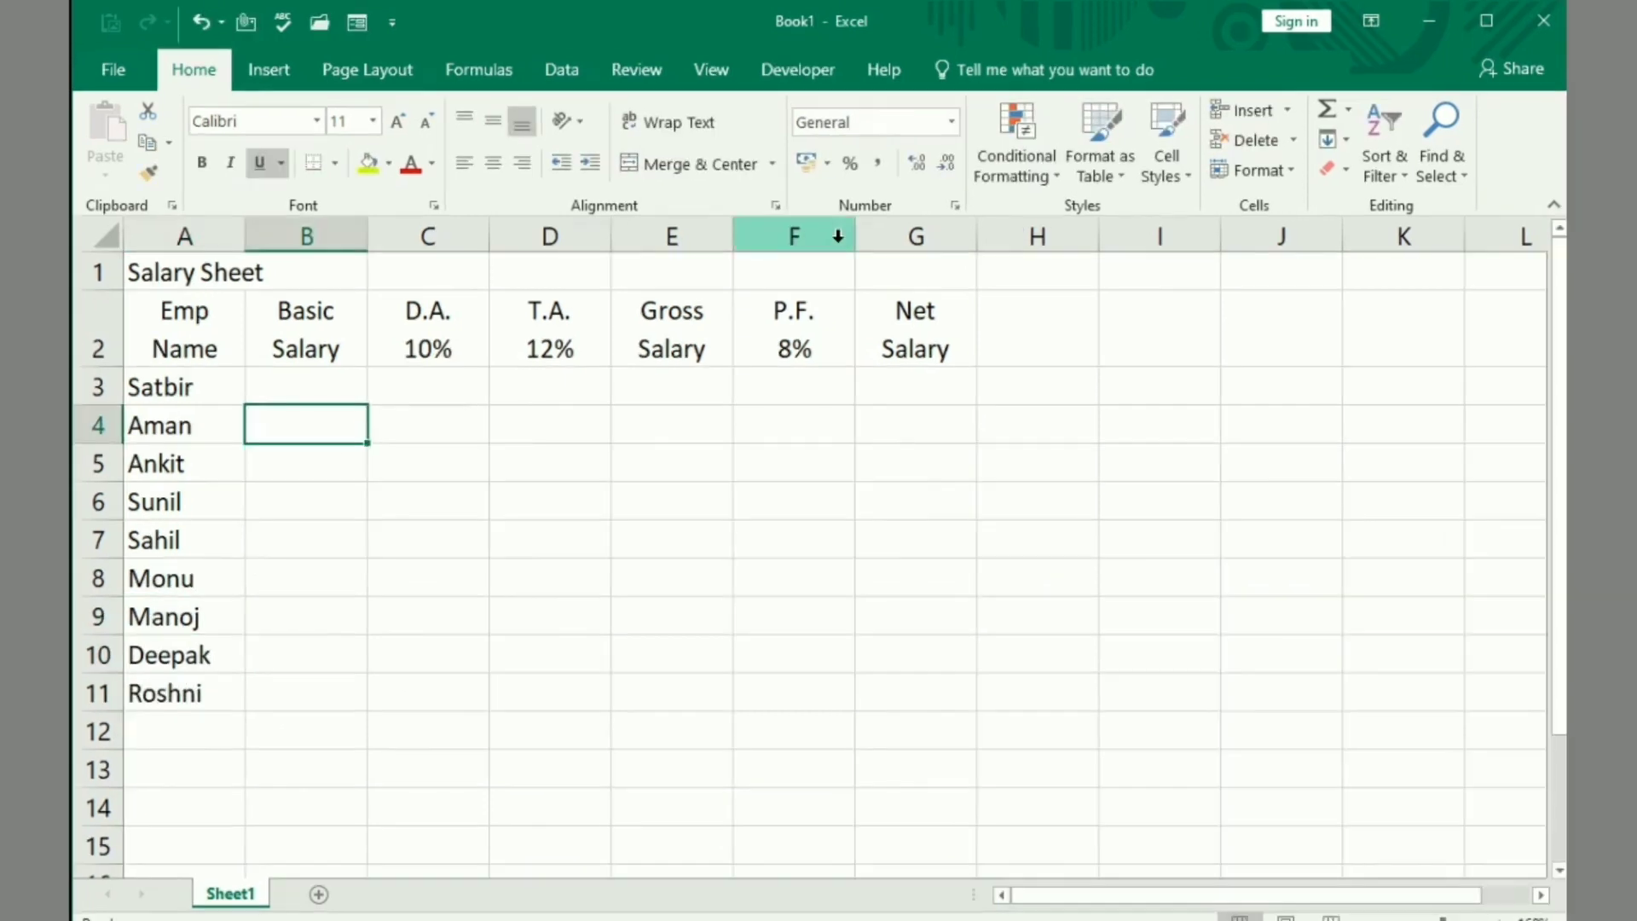
click(834, 233)
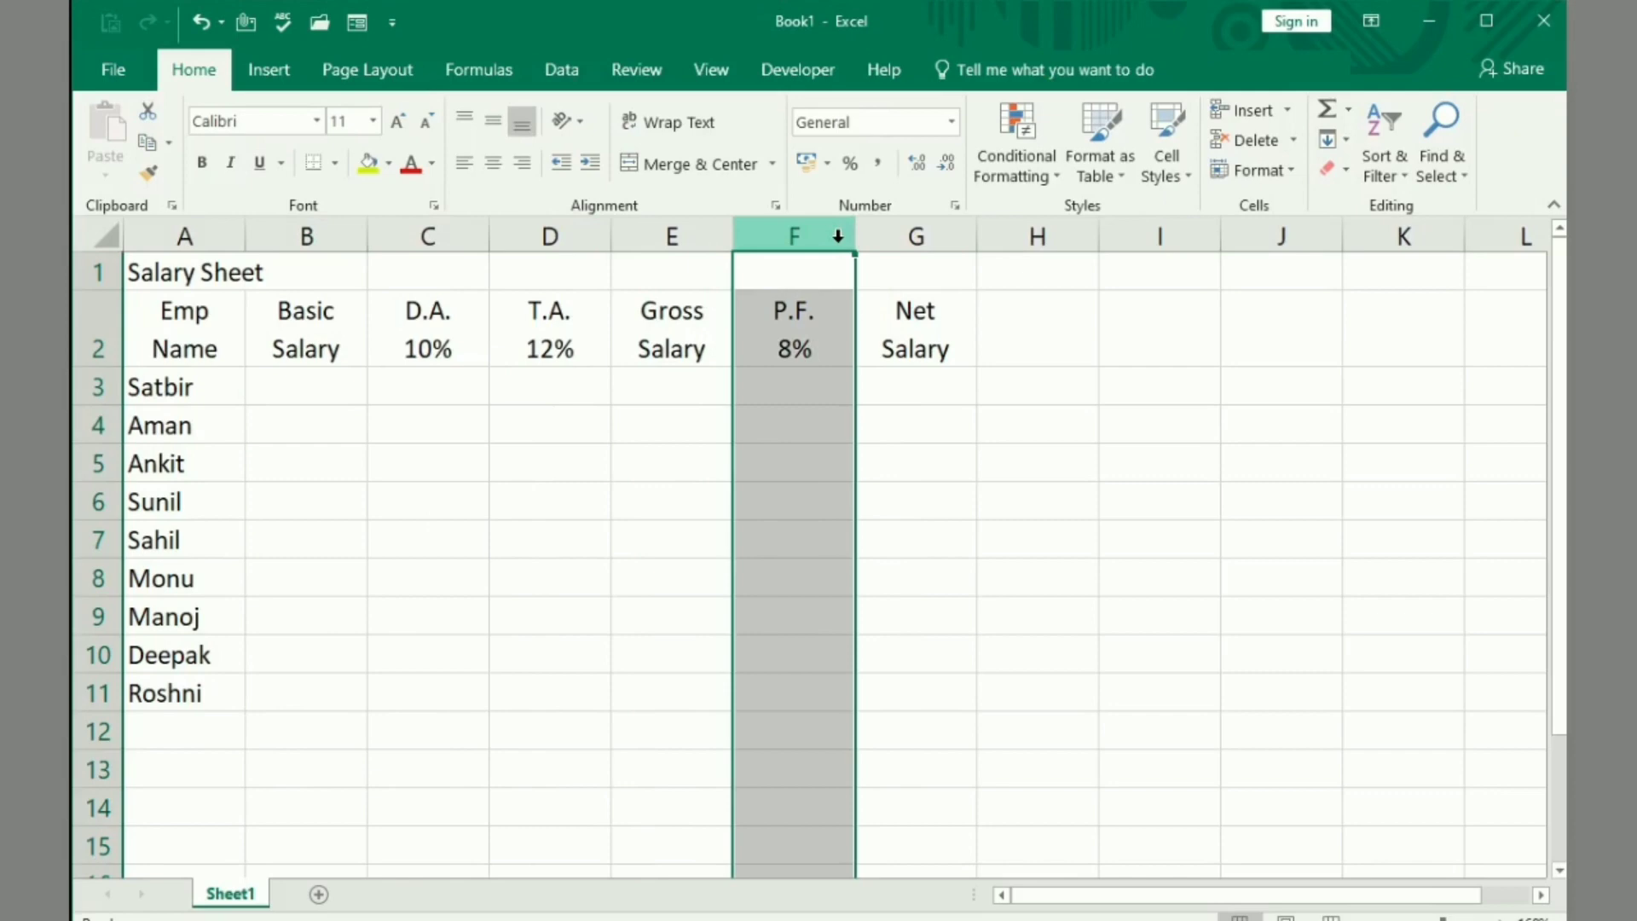
double_click(389, 563)
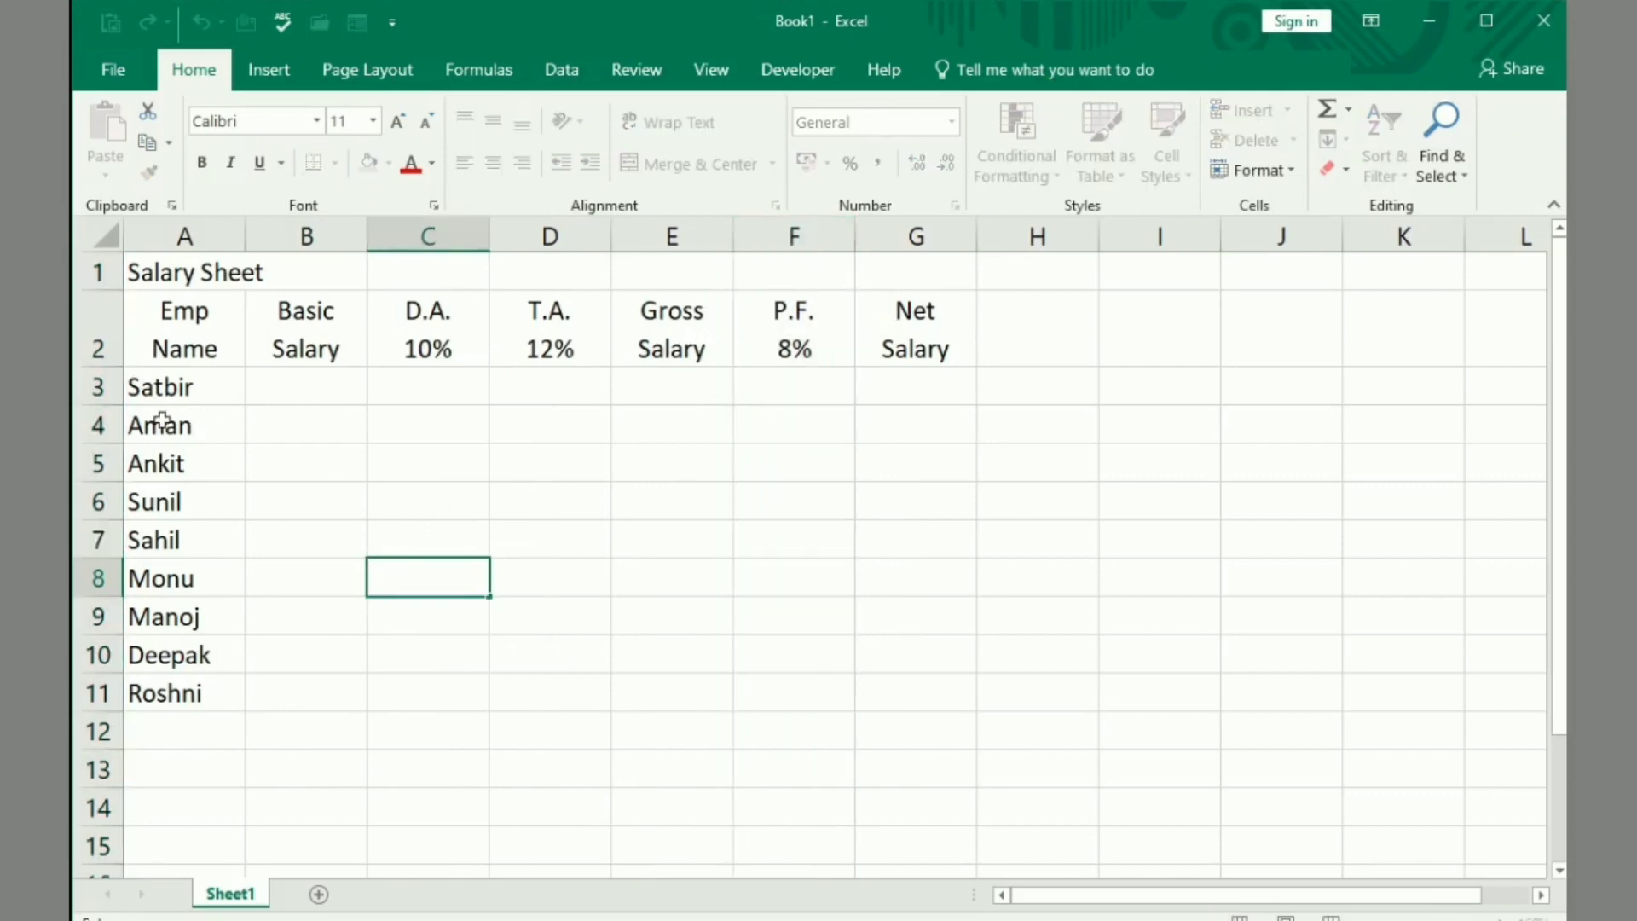
double_click(202, 271)
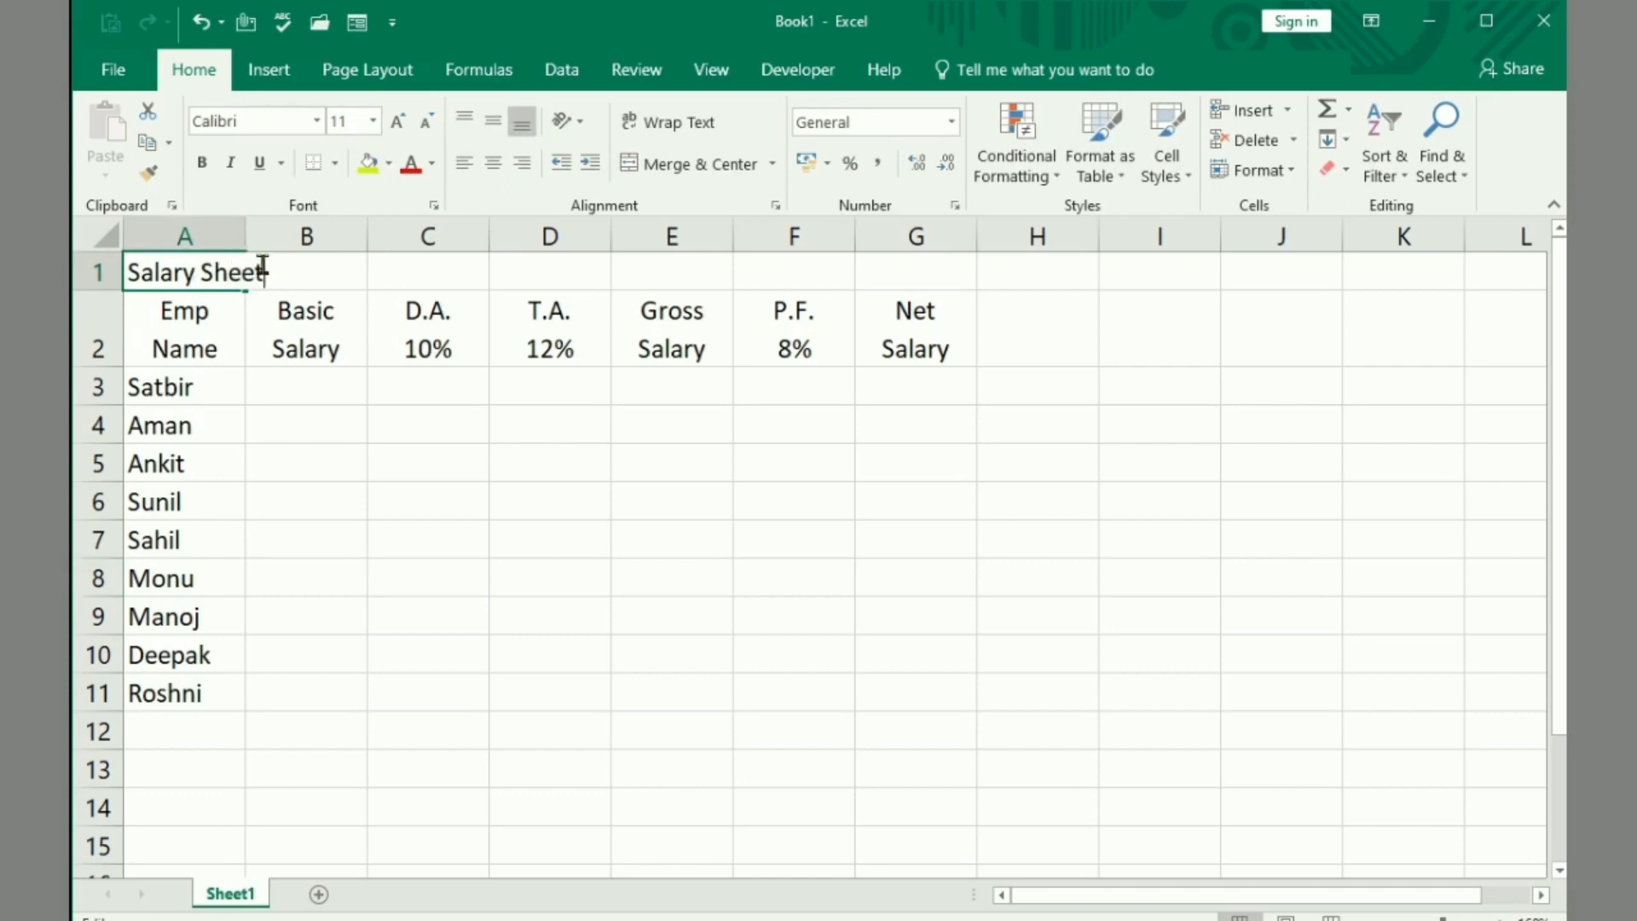
click(312, 501)
click(312, 352)
drag(426, 272, 538, 278)
double_click(537, 274)
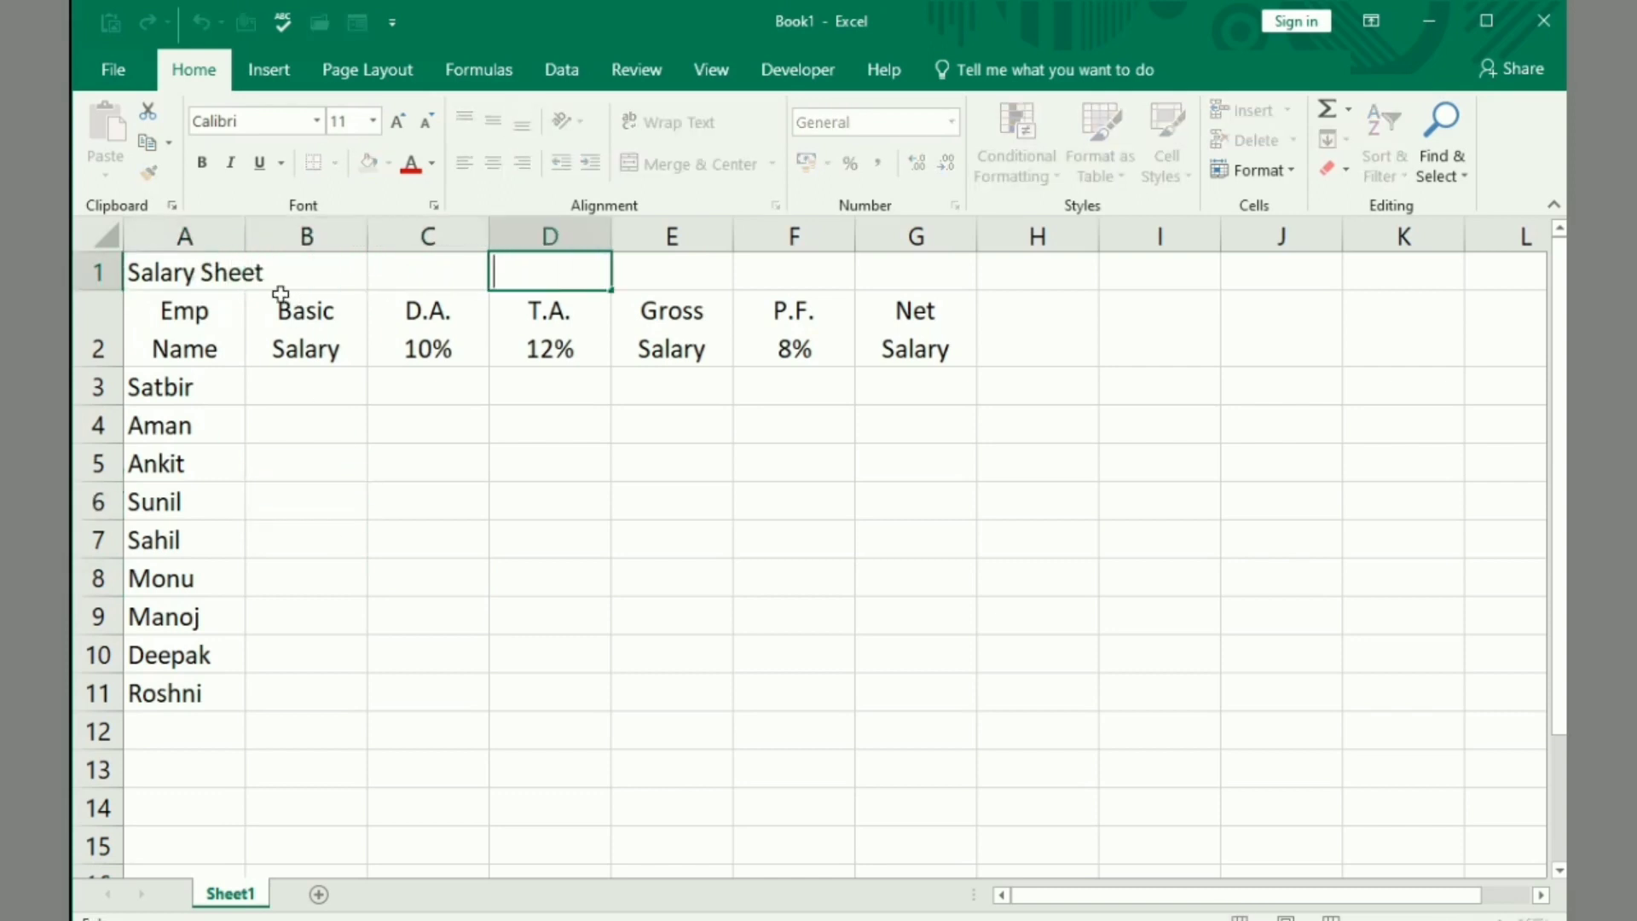
Merge and center the "Salary Sheet" title across A1:G1
click(176, 273)
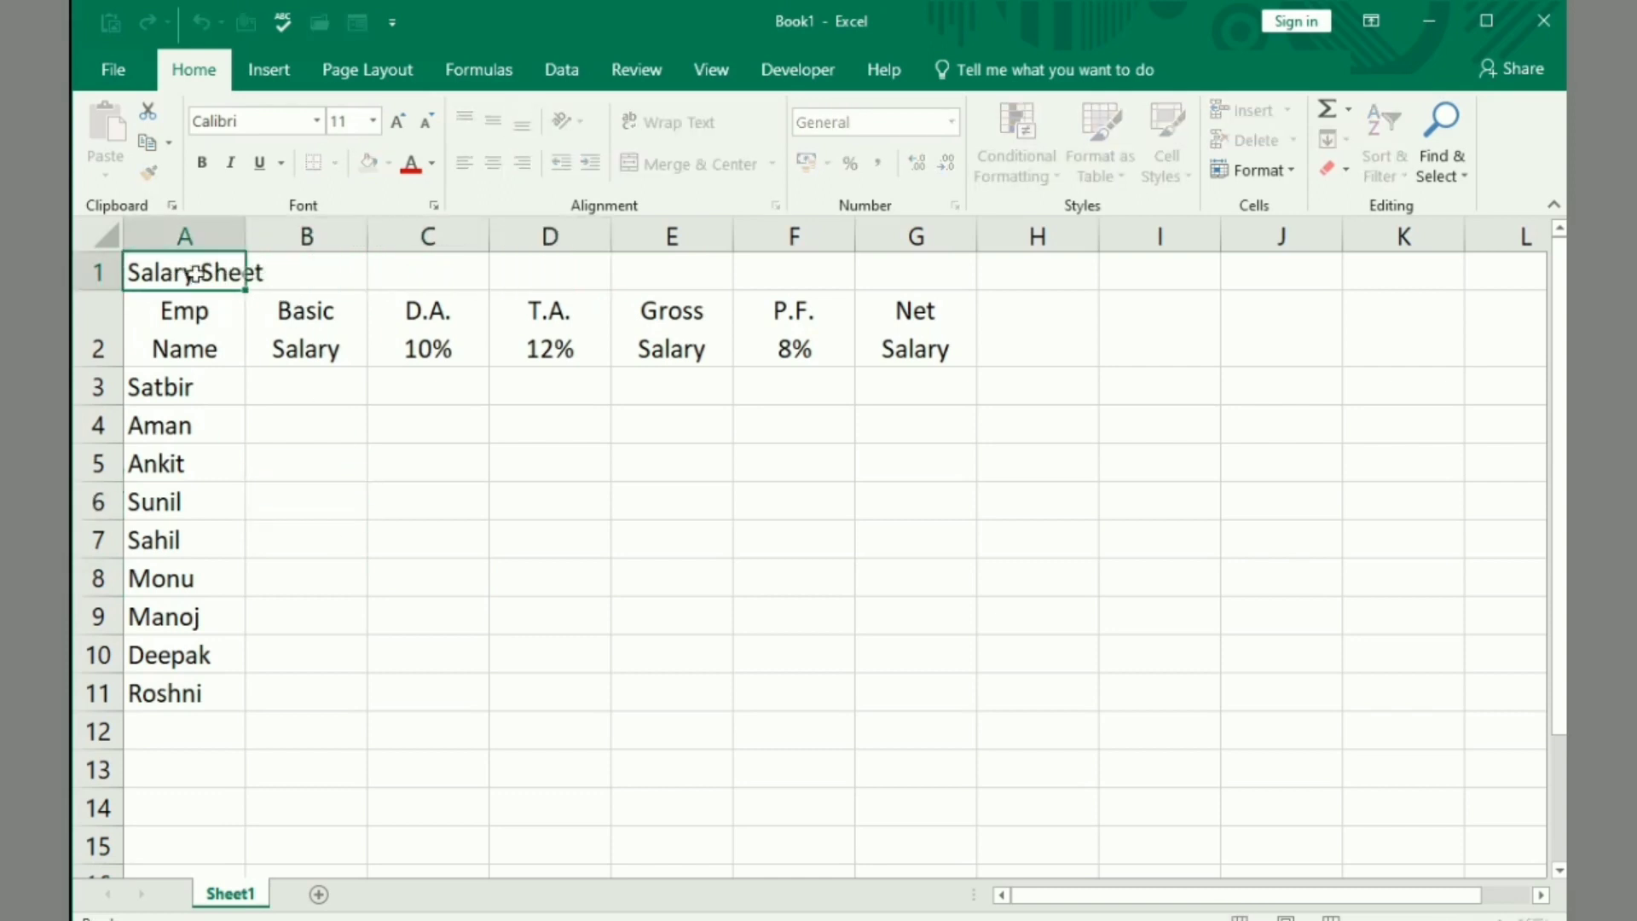
click(503, 273)
click(444, 502)
drag(173, 273, 900, 237)
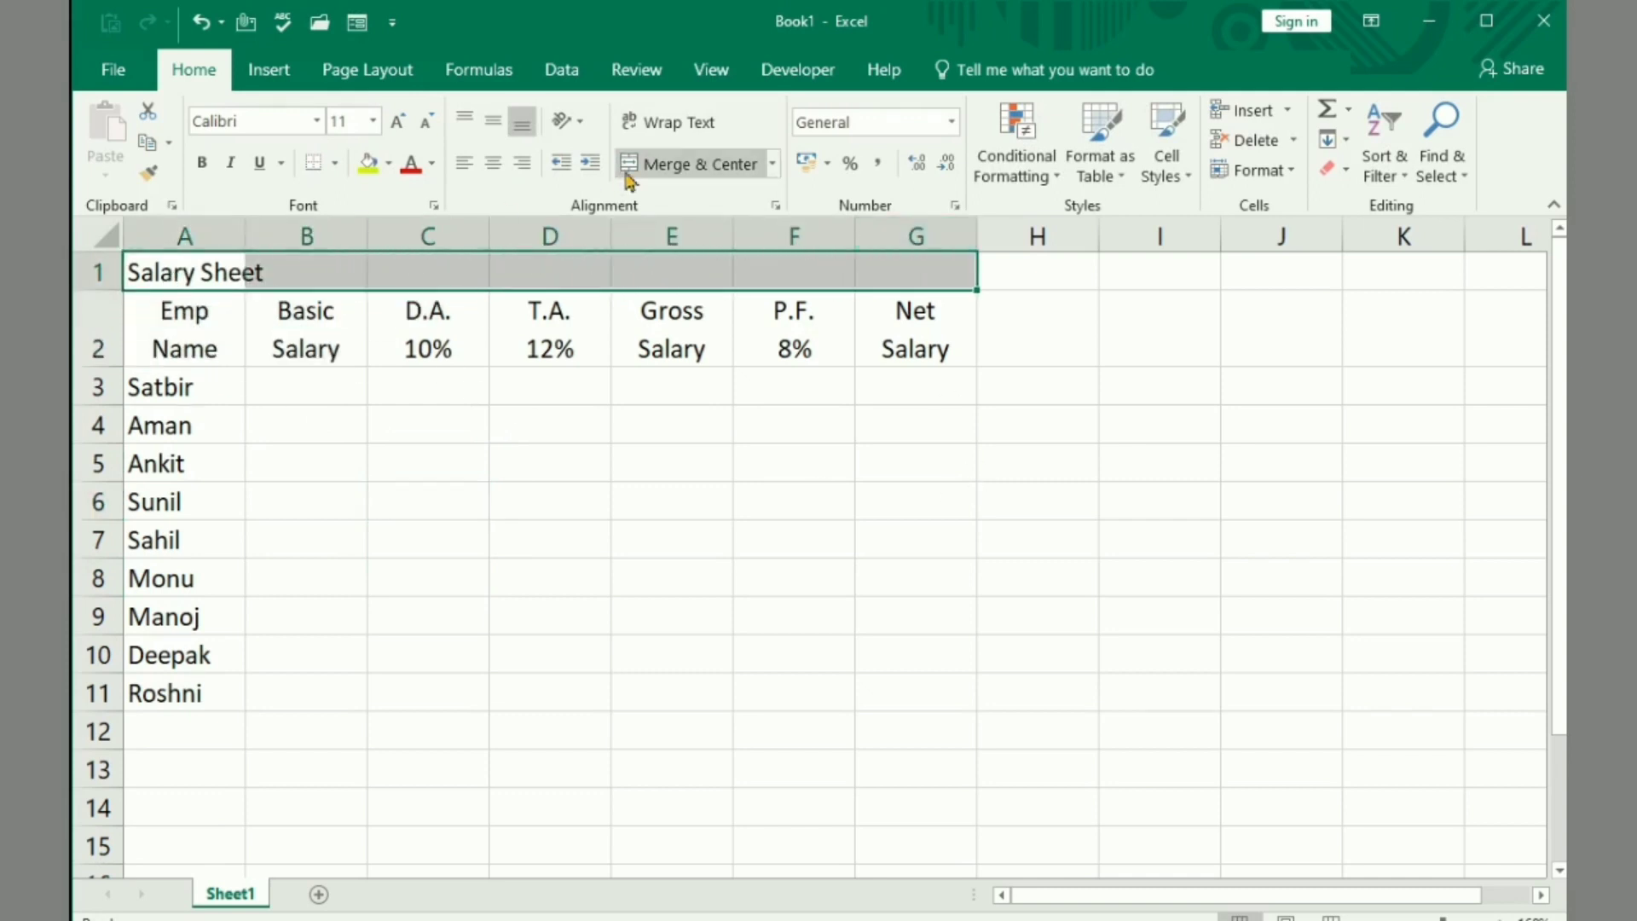
click(679, 167)
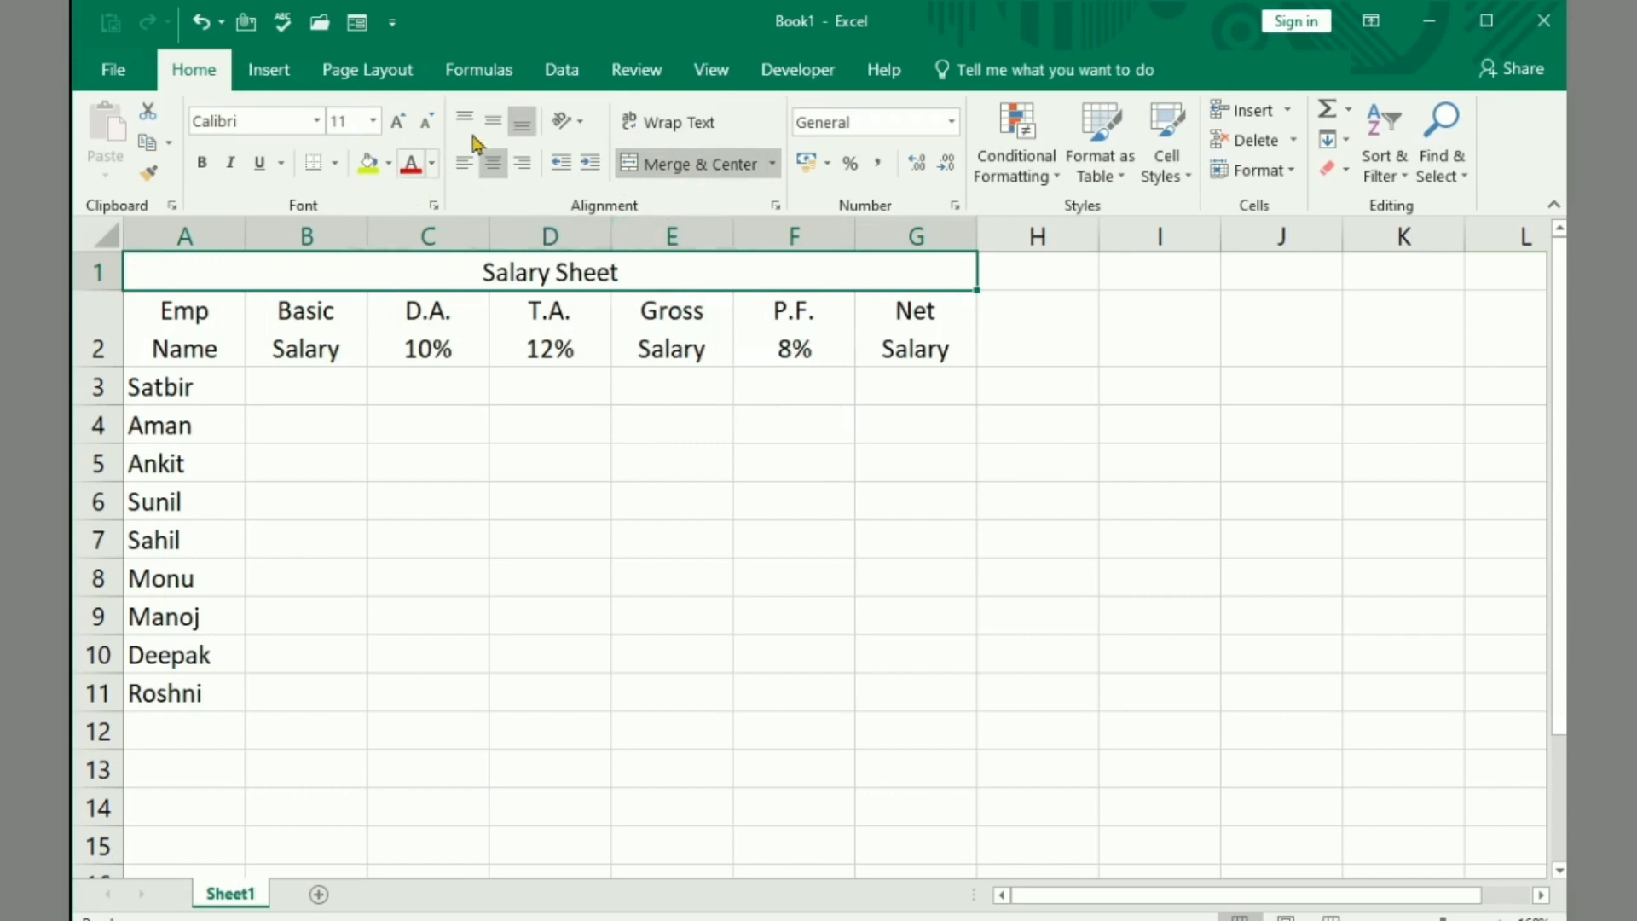
Make the merged "Salary Sheet" title bold and increase its font size to 18
click(202, 162)
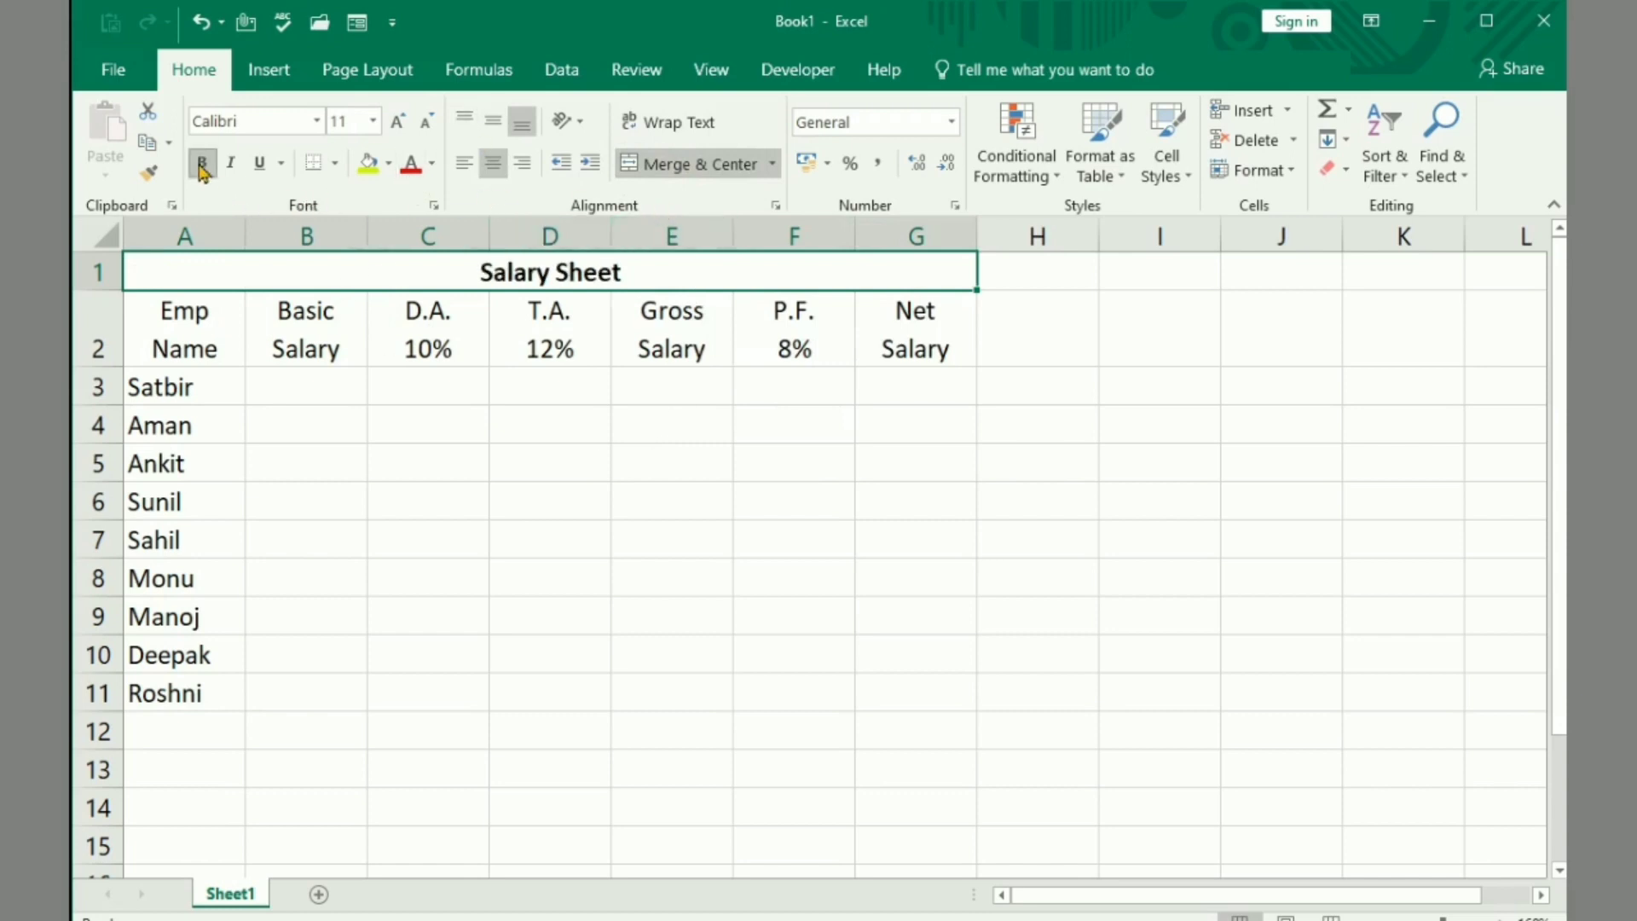
click(397, 126)
click(396, 127)
click(397, 126)
click(397, 126)
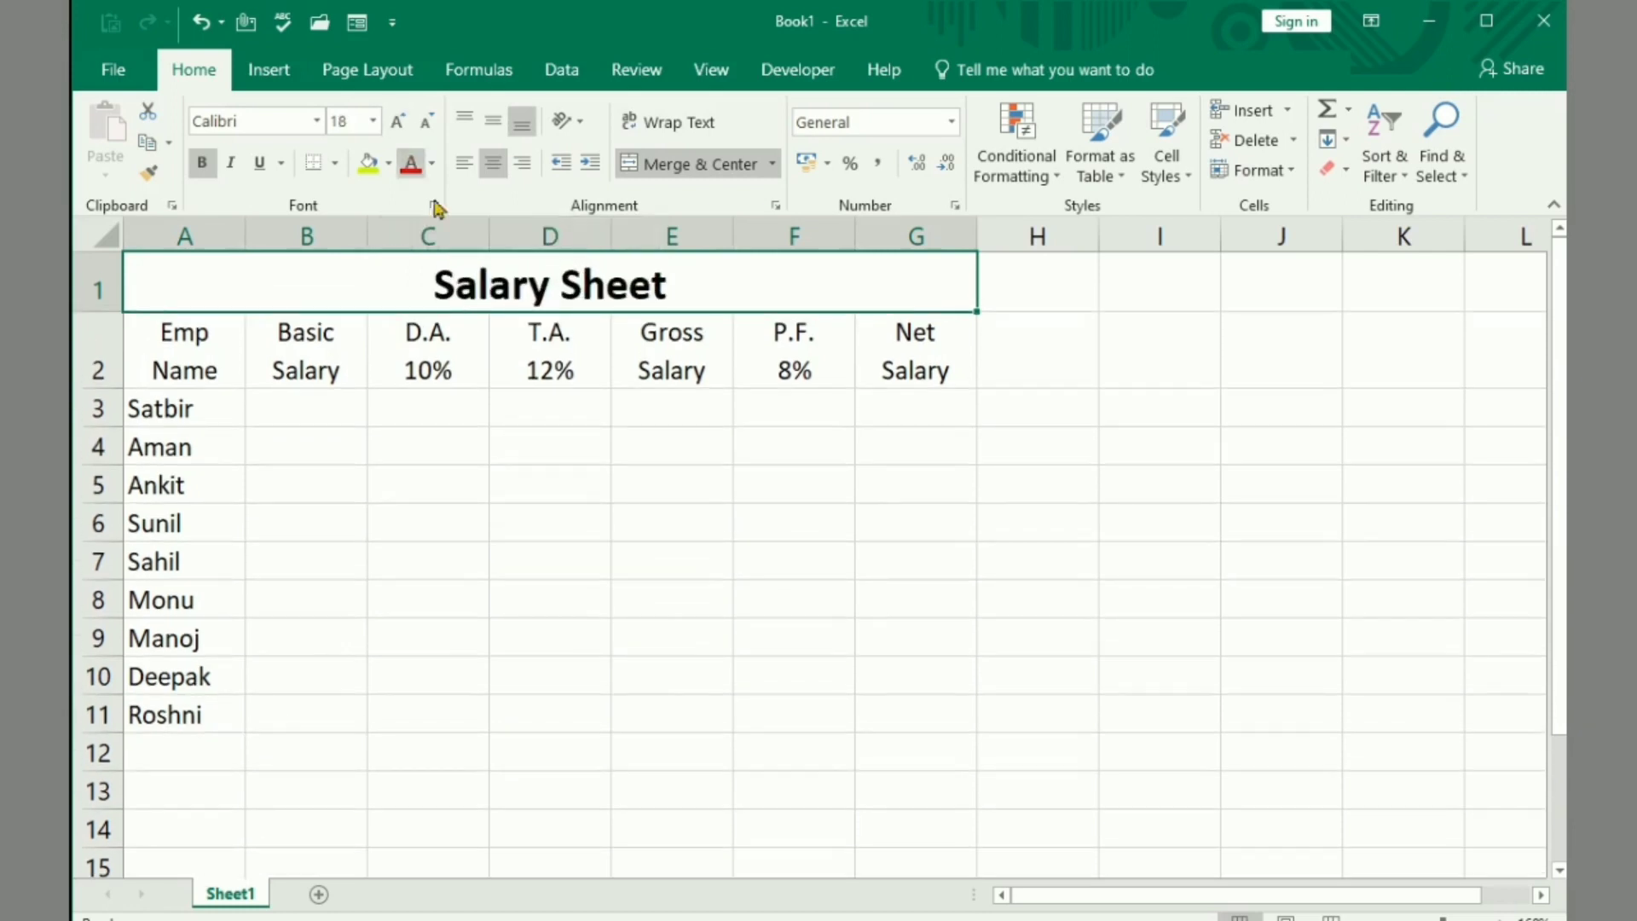
click(1186, 379)
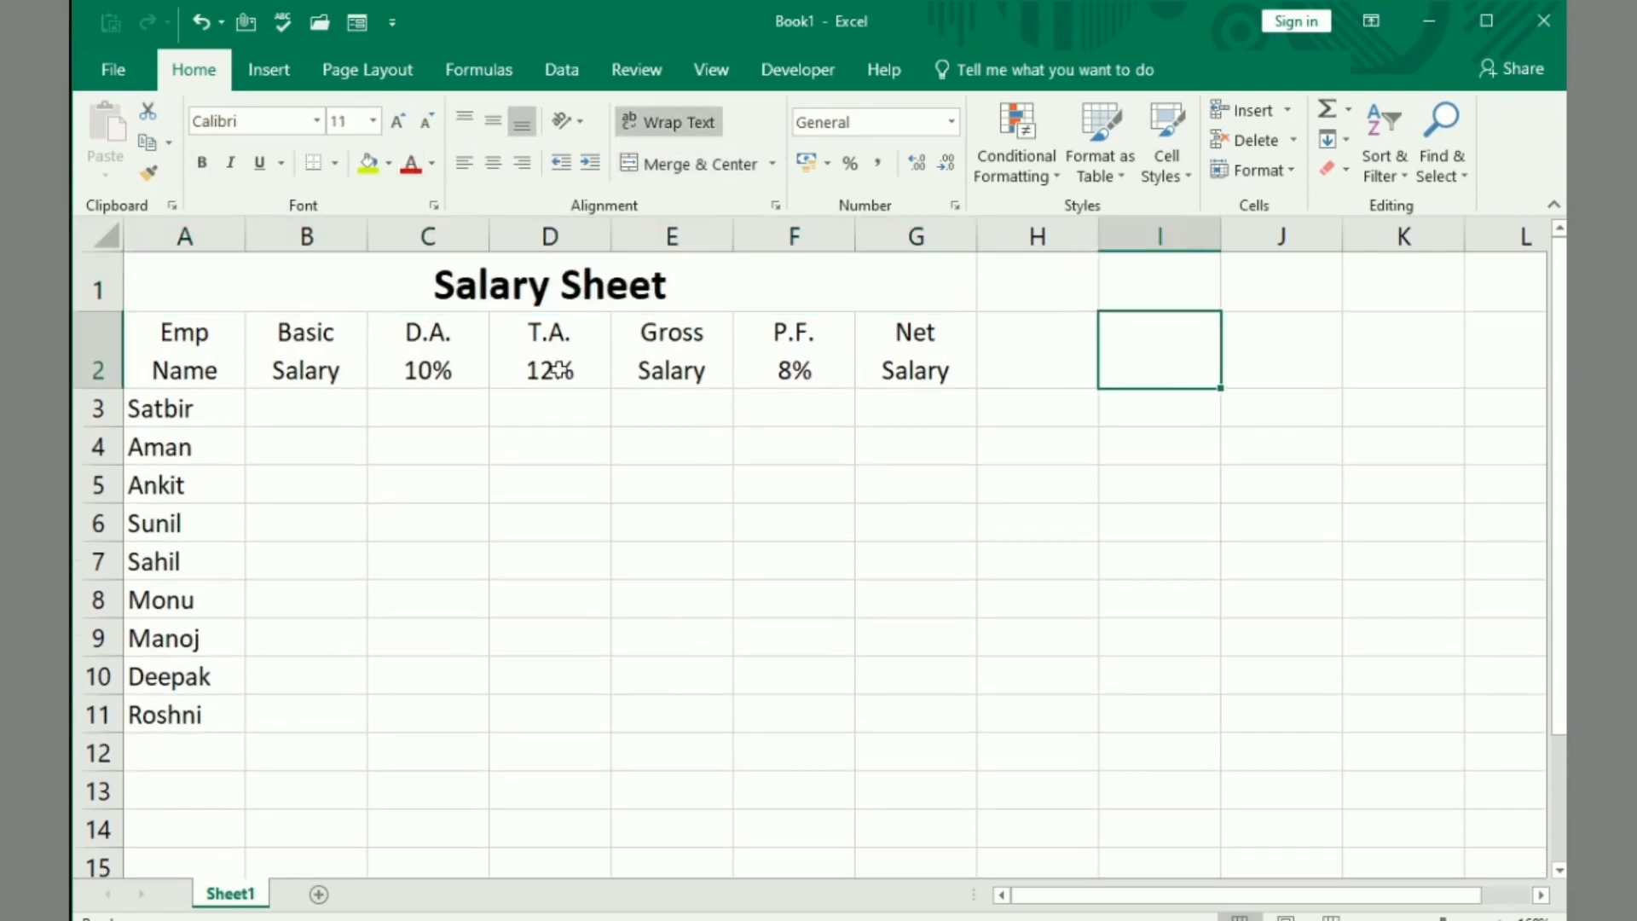
Middle-align the "Salary Sheet" title vertically and fill its merged cell with the current yellow fill color
click(540, 302)
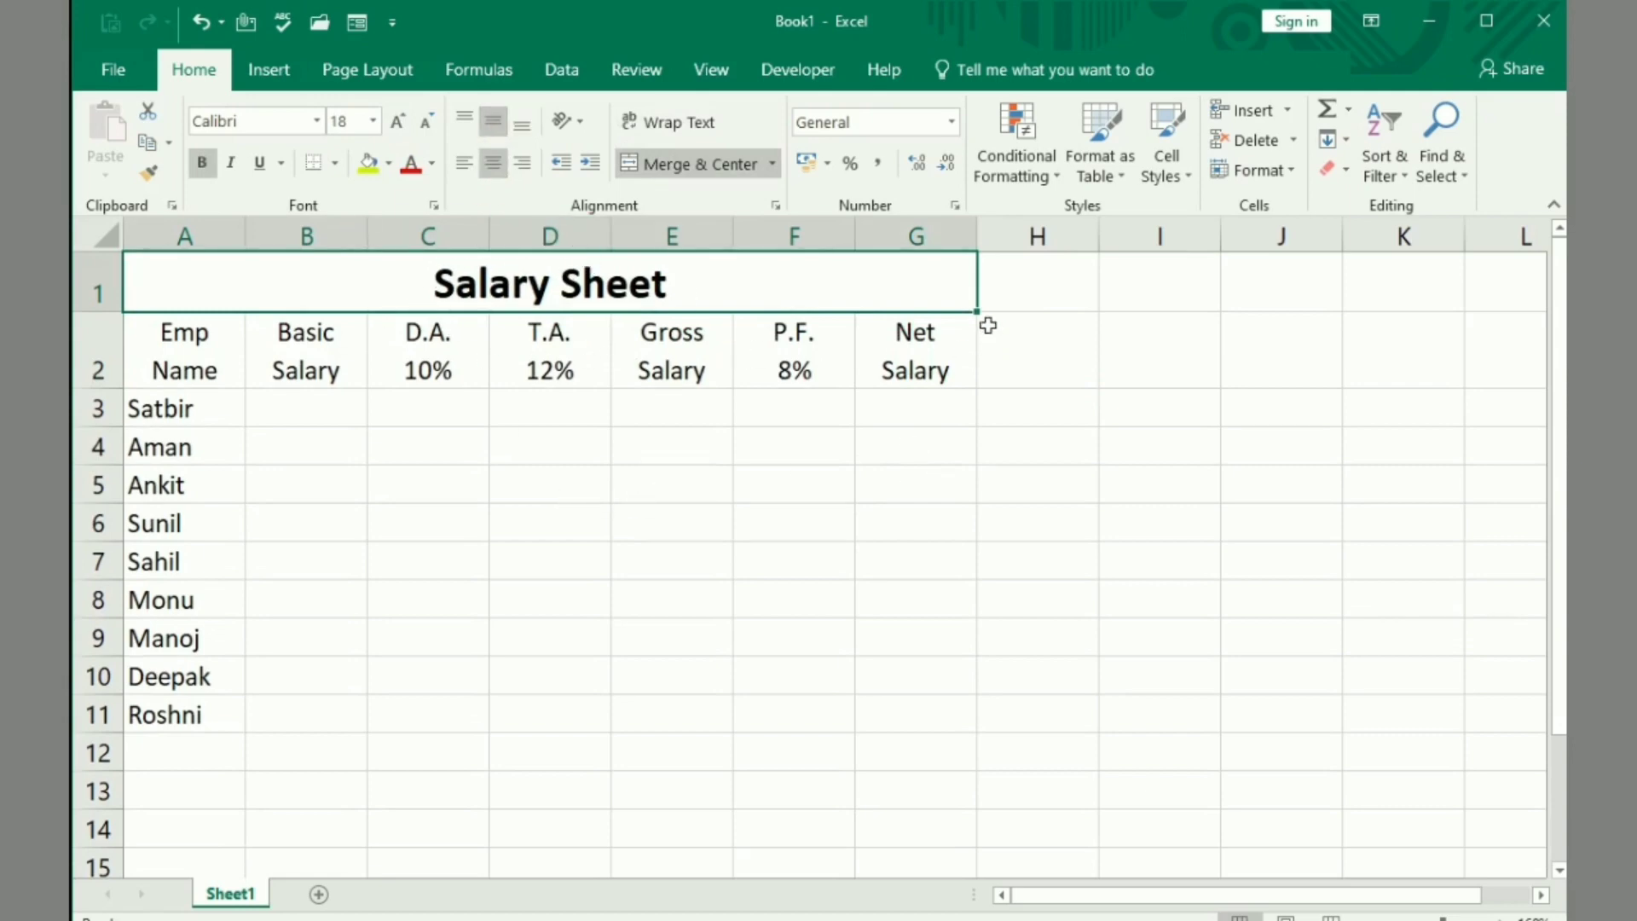
click(367, 164)
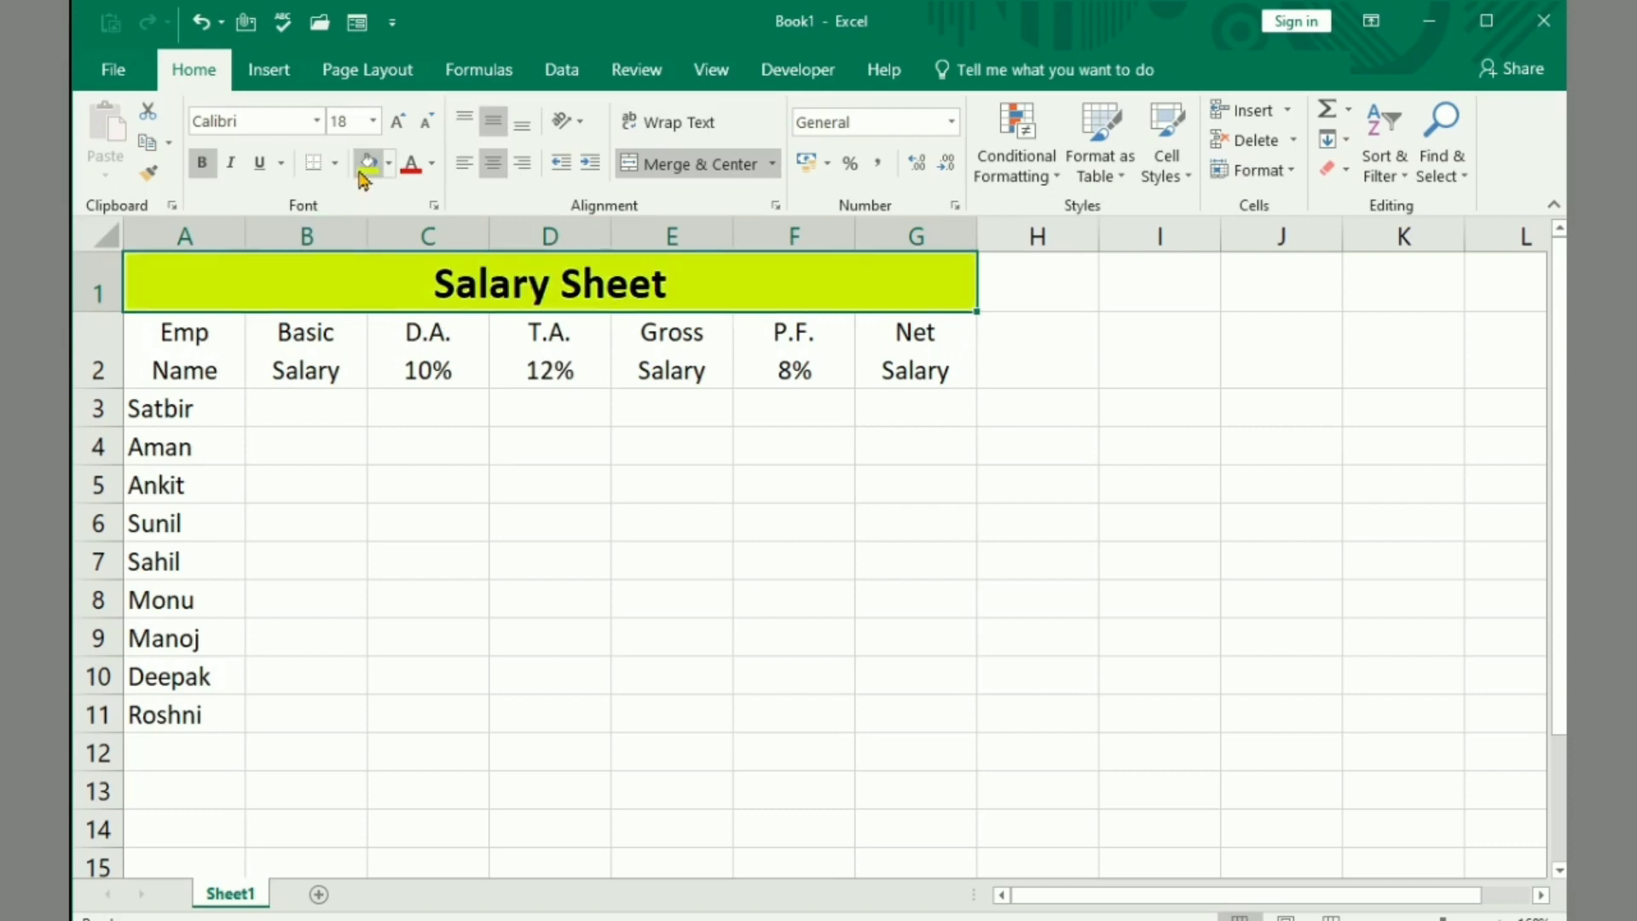
click(1179, 422)
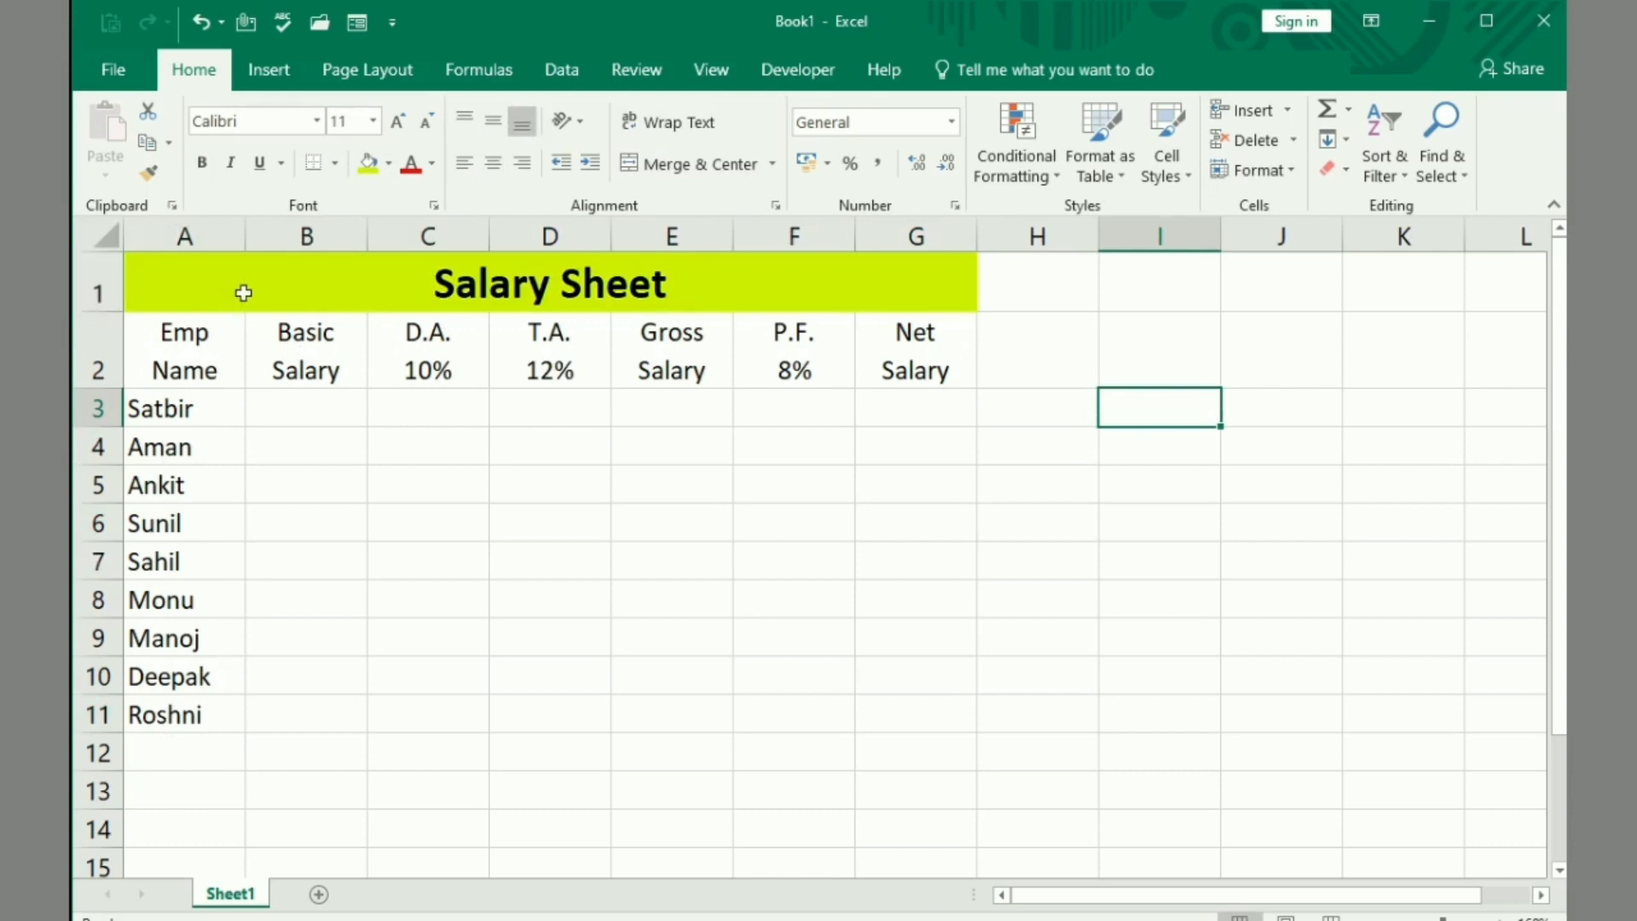
Choose a border line style and apply all borders to the salary table range A1:G11
drag(243, 294, 263, 701)
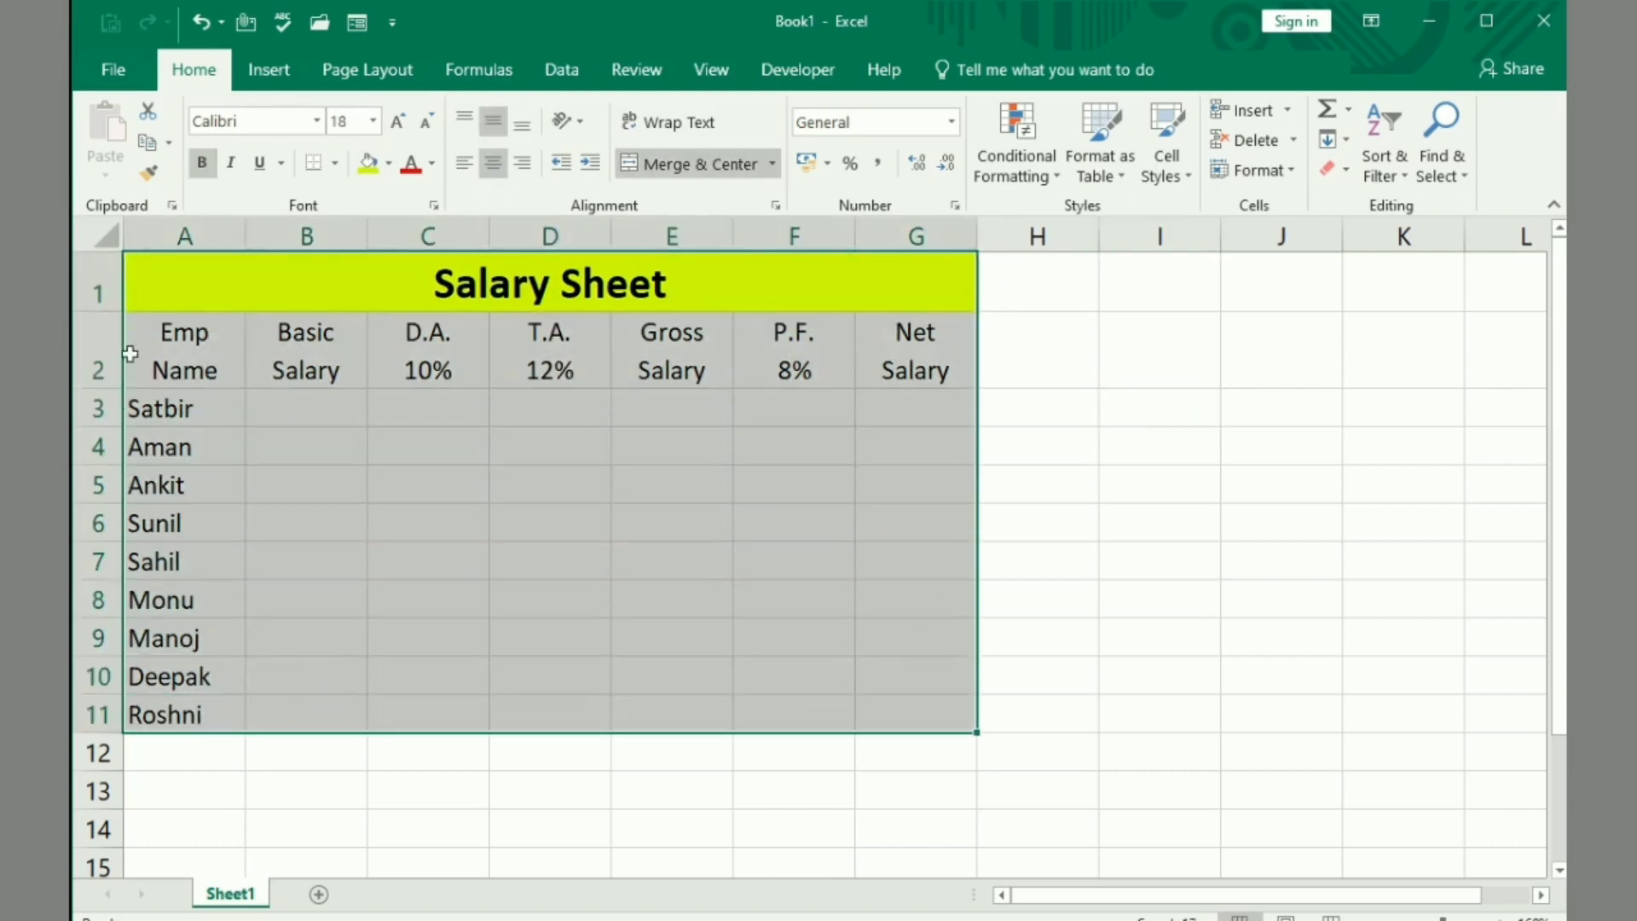
click(335, 163)
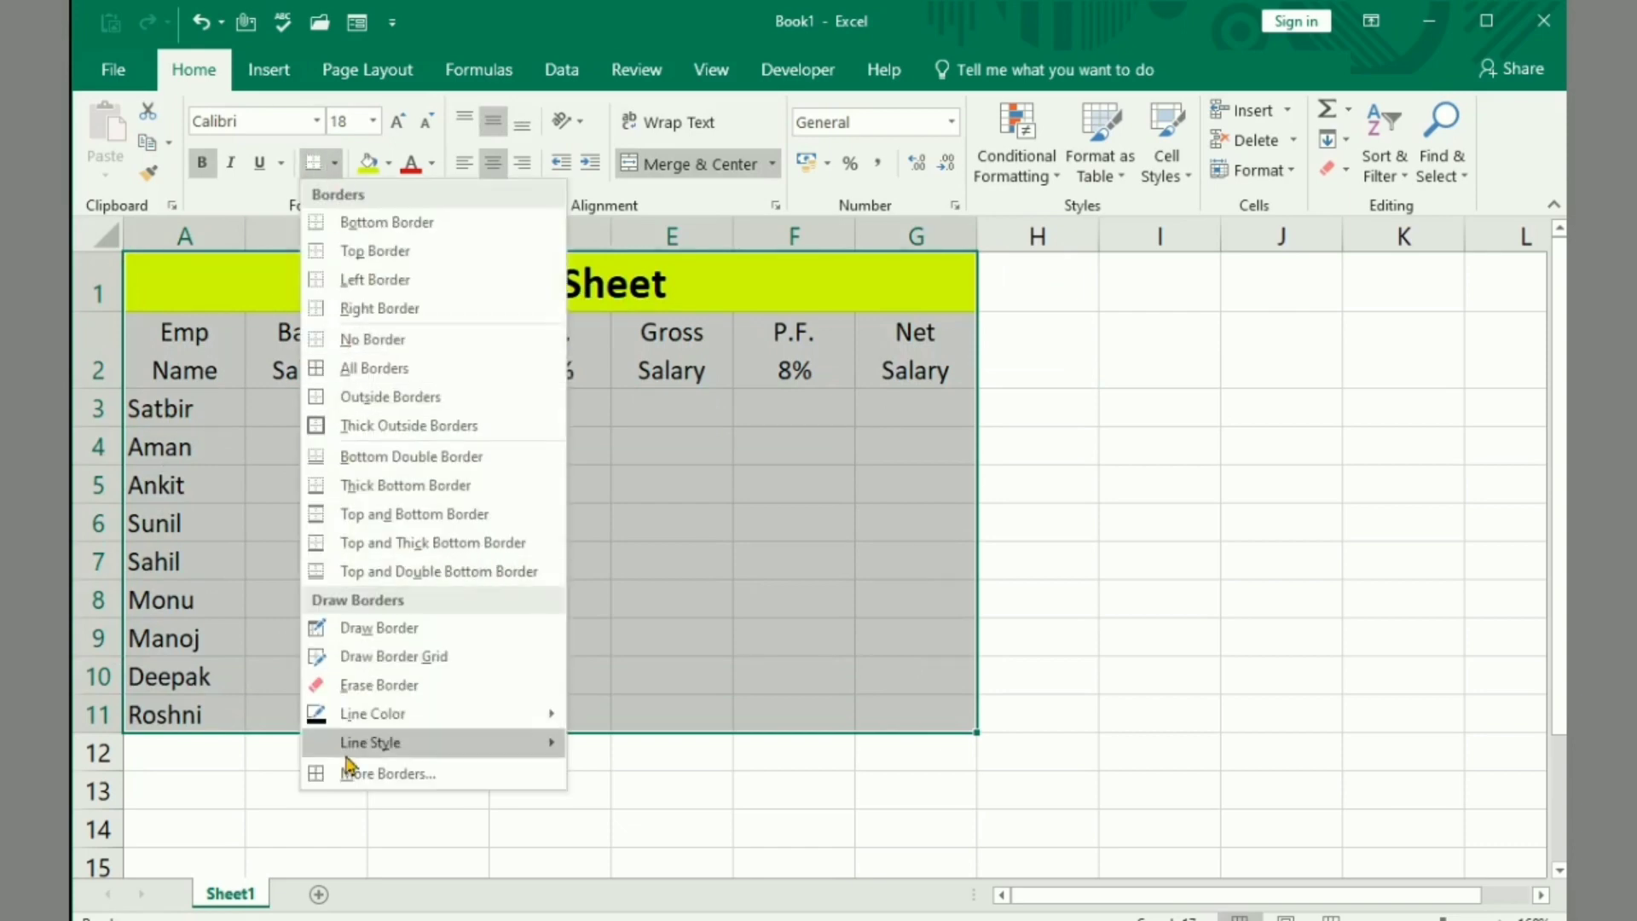
mouse_move(345, 750)
click(629, 878)
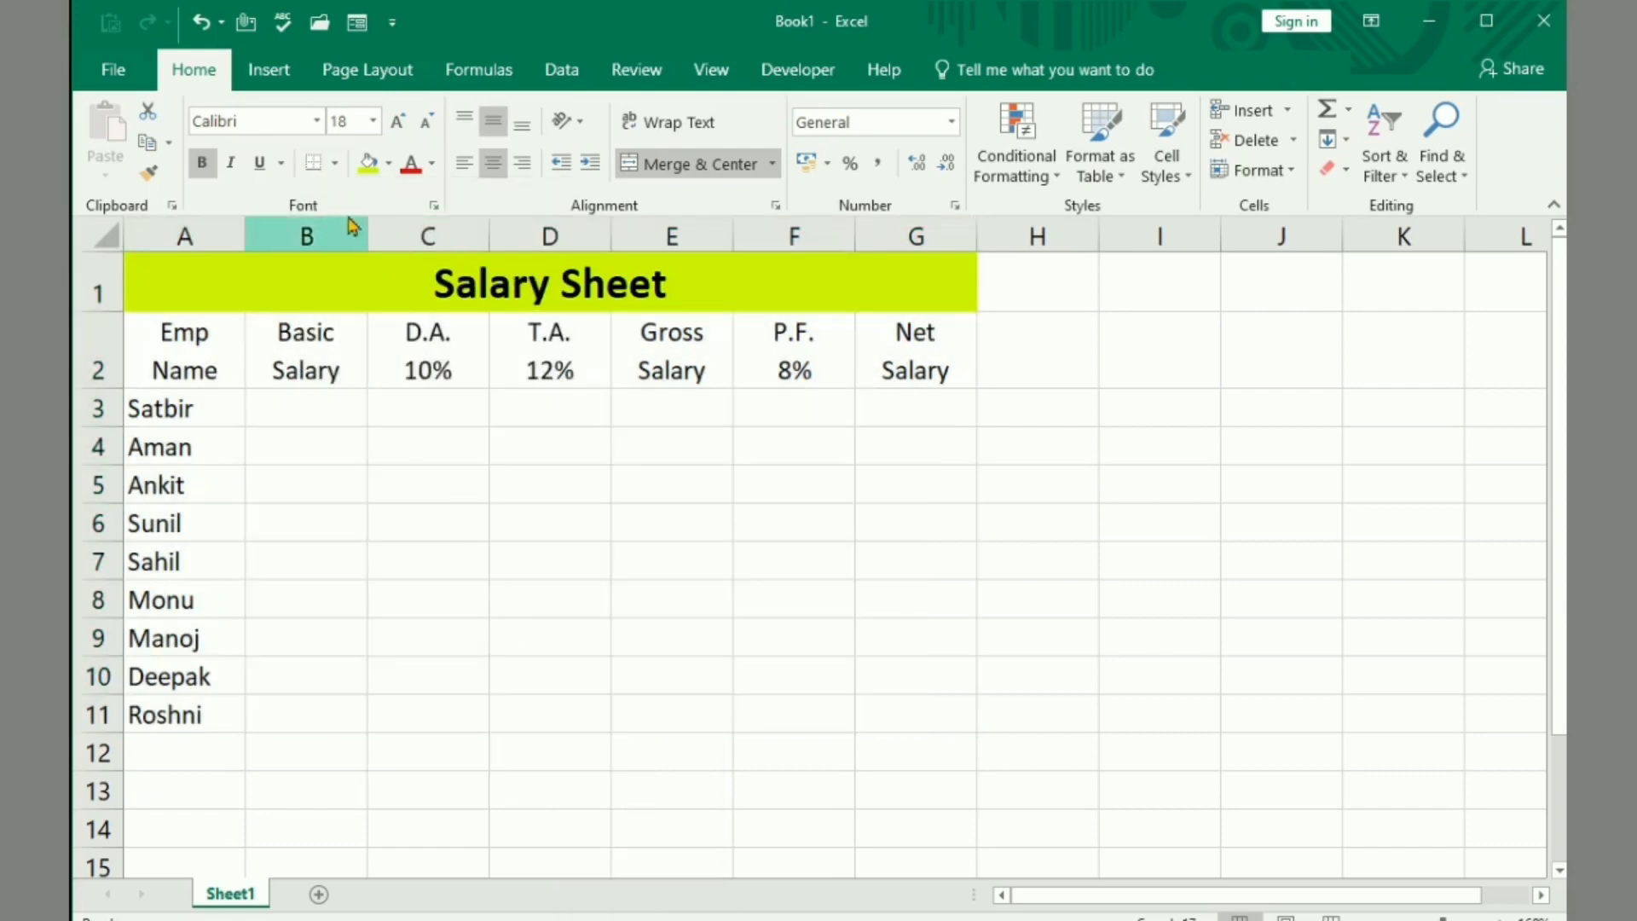
click(334, 163)
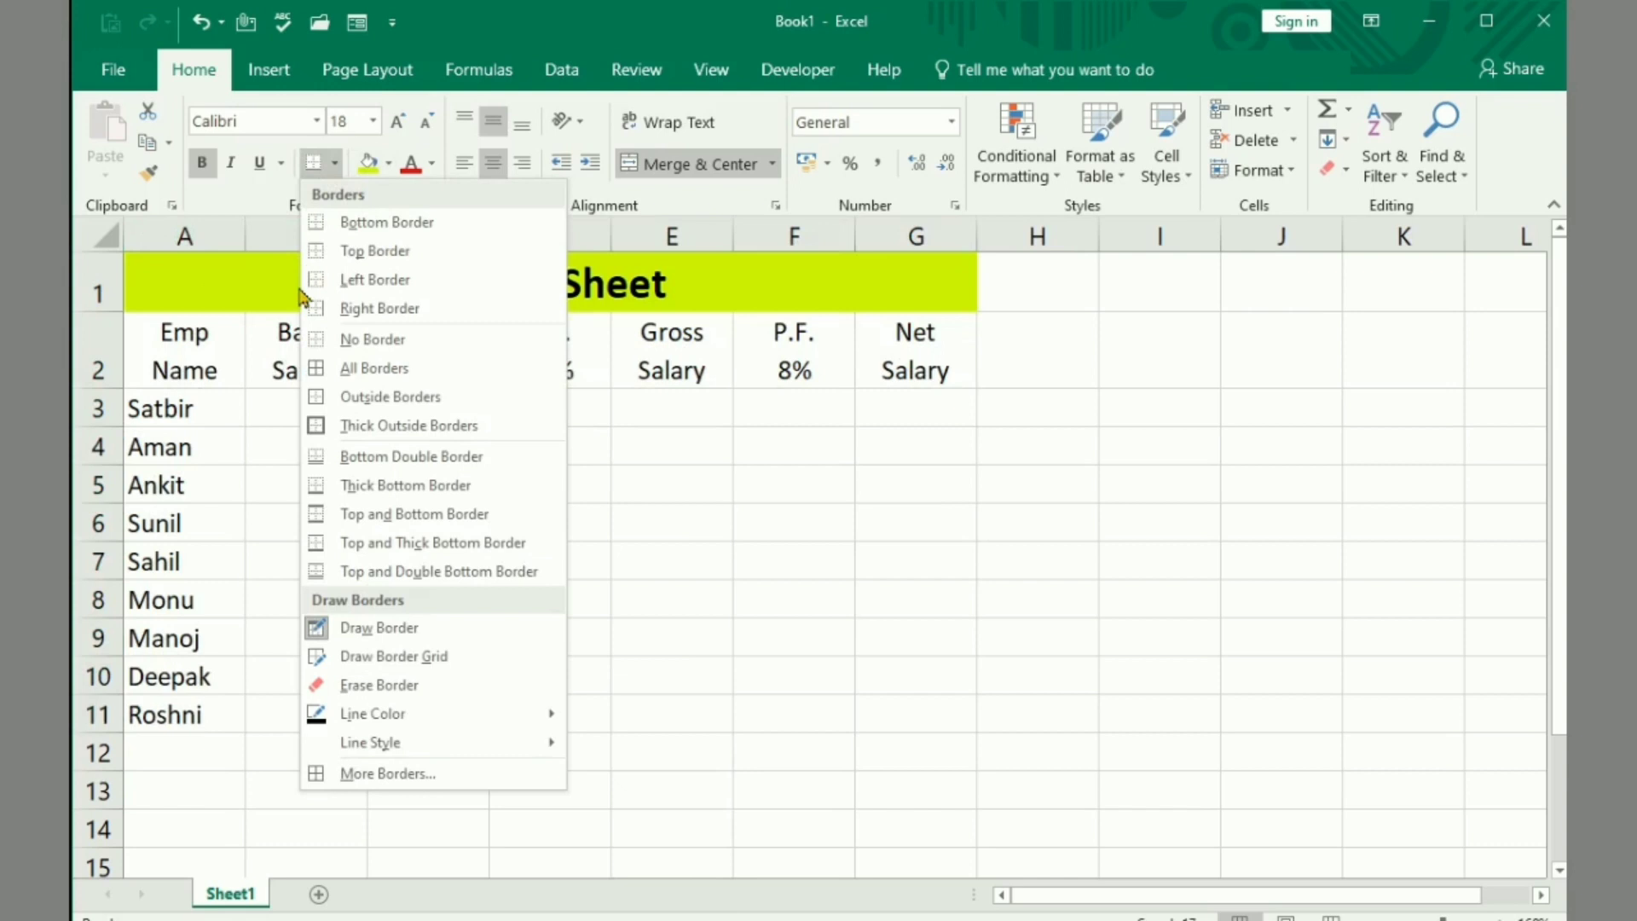
click(375, 369)
click(1066, 397)
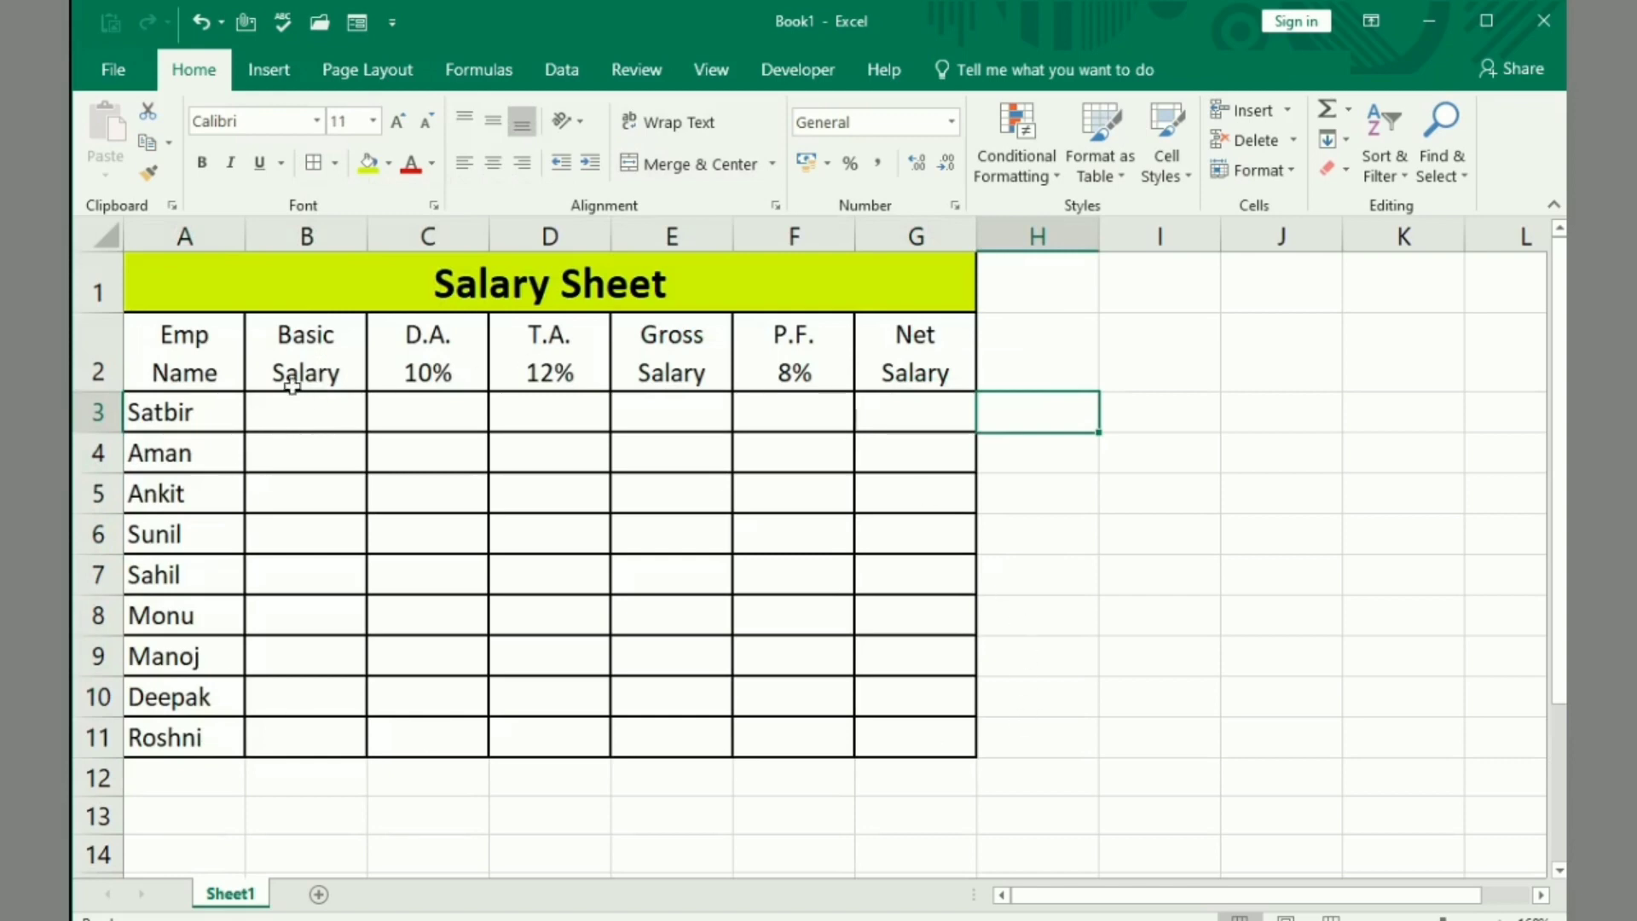
Center the contents of A1:G11 horizontally and middle-align them vertically
drag(303, 298, 611, 742)
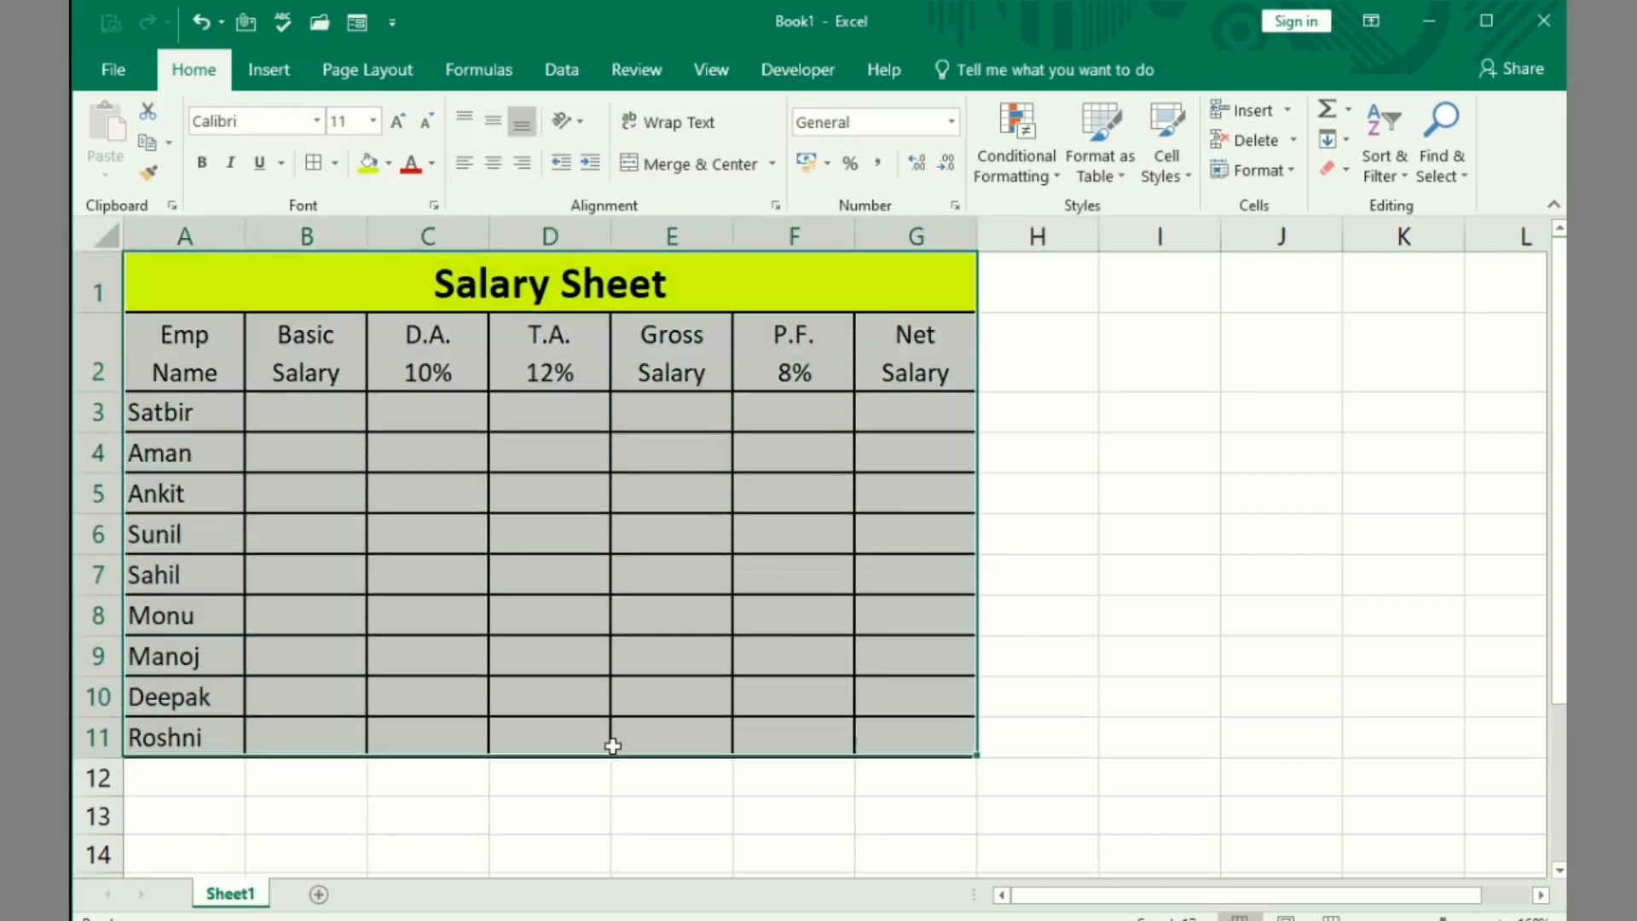
click(493, 162)
click(492, 162)
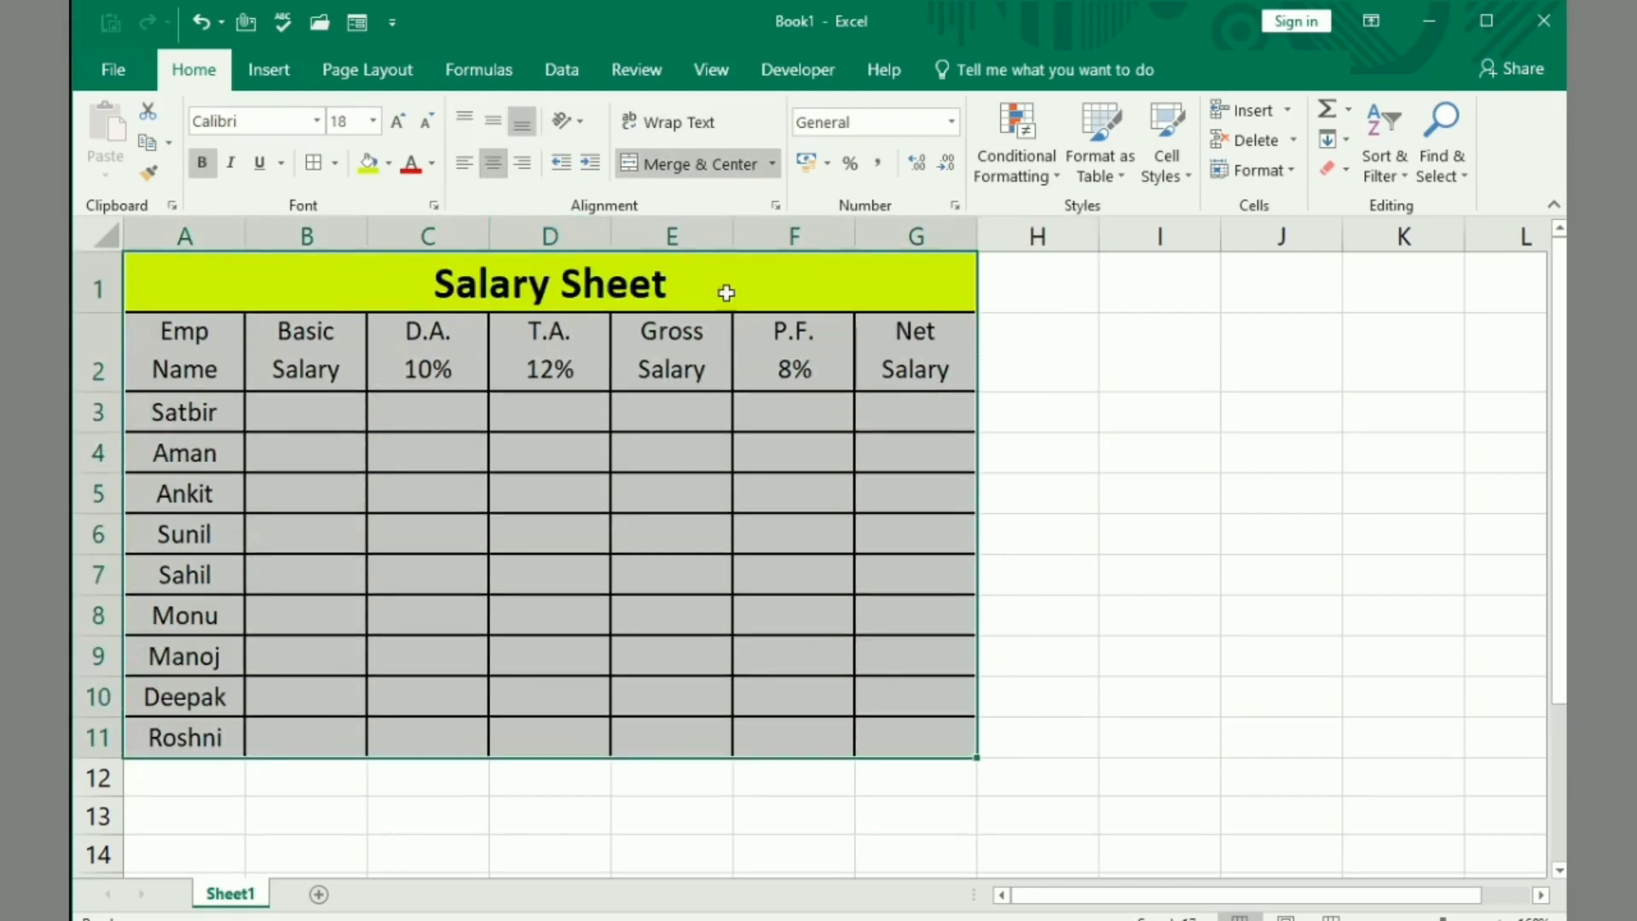
click(493, 120)
click(1059, 471)
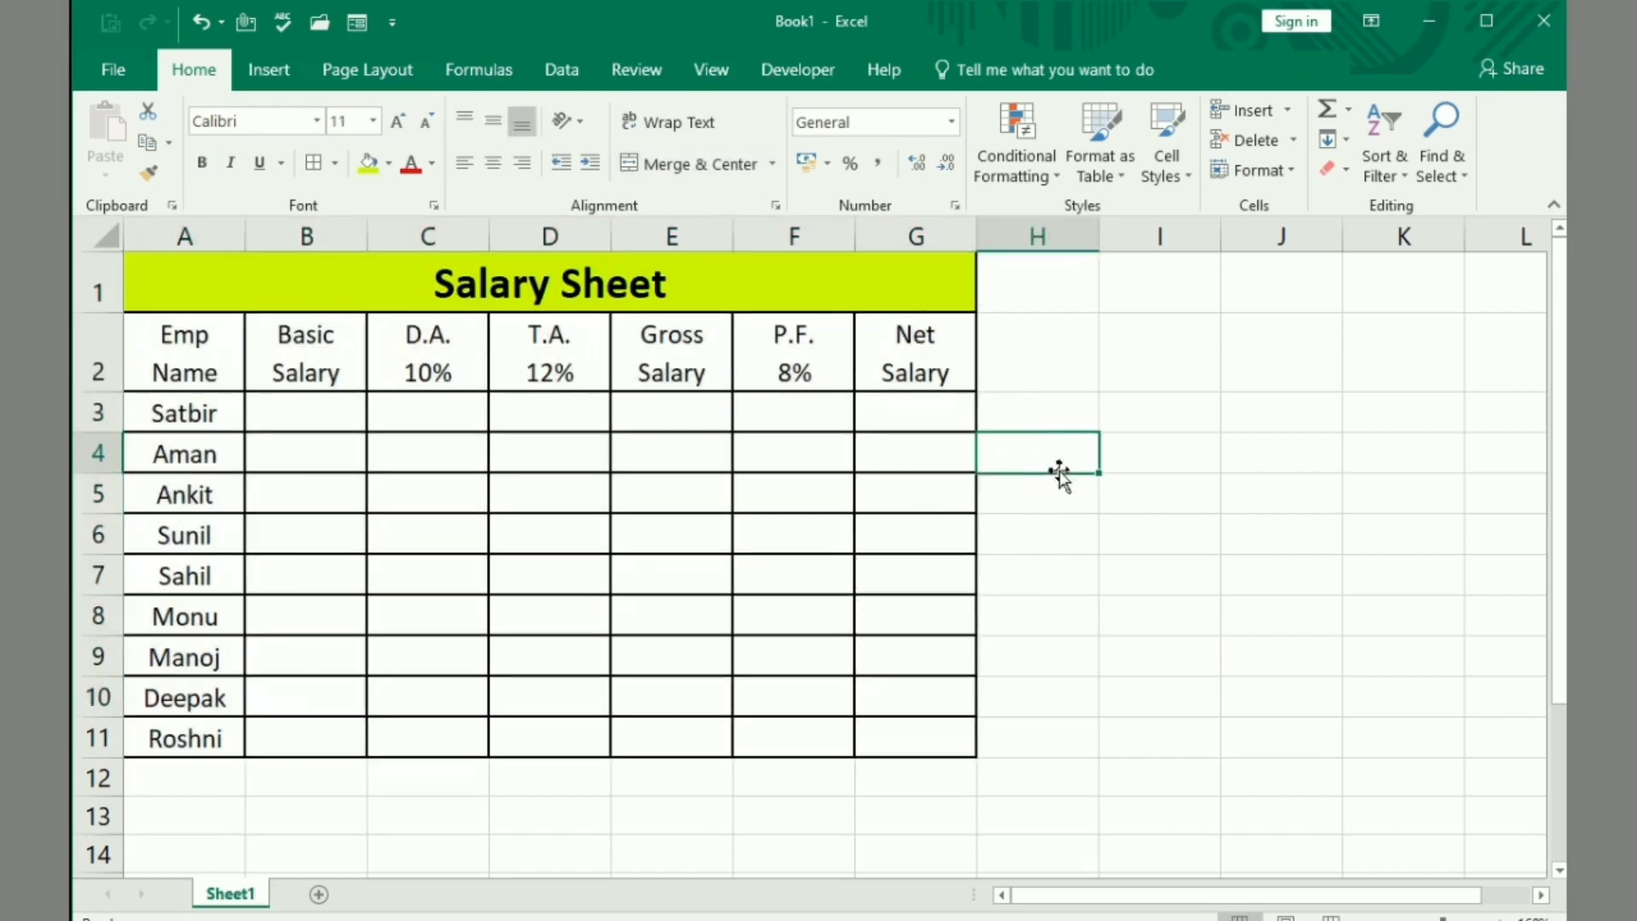
Make the column headings in A2:G2 bold
drag(186, 354, 862, 357)
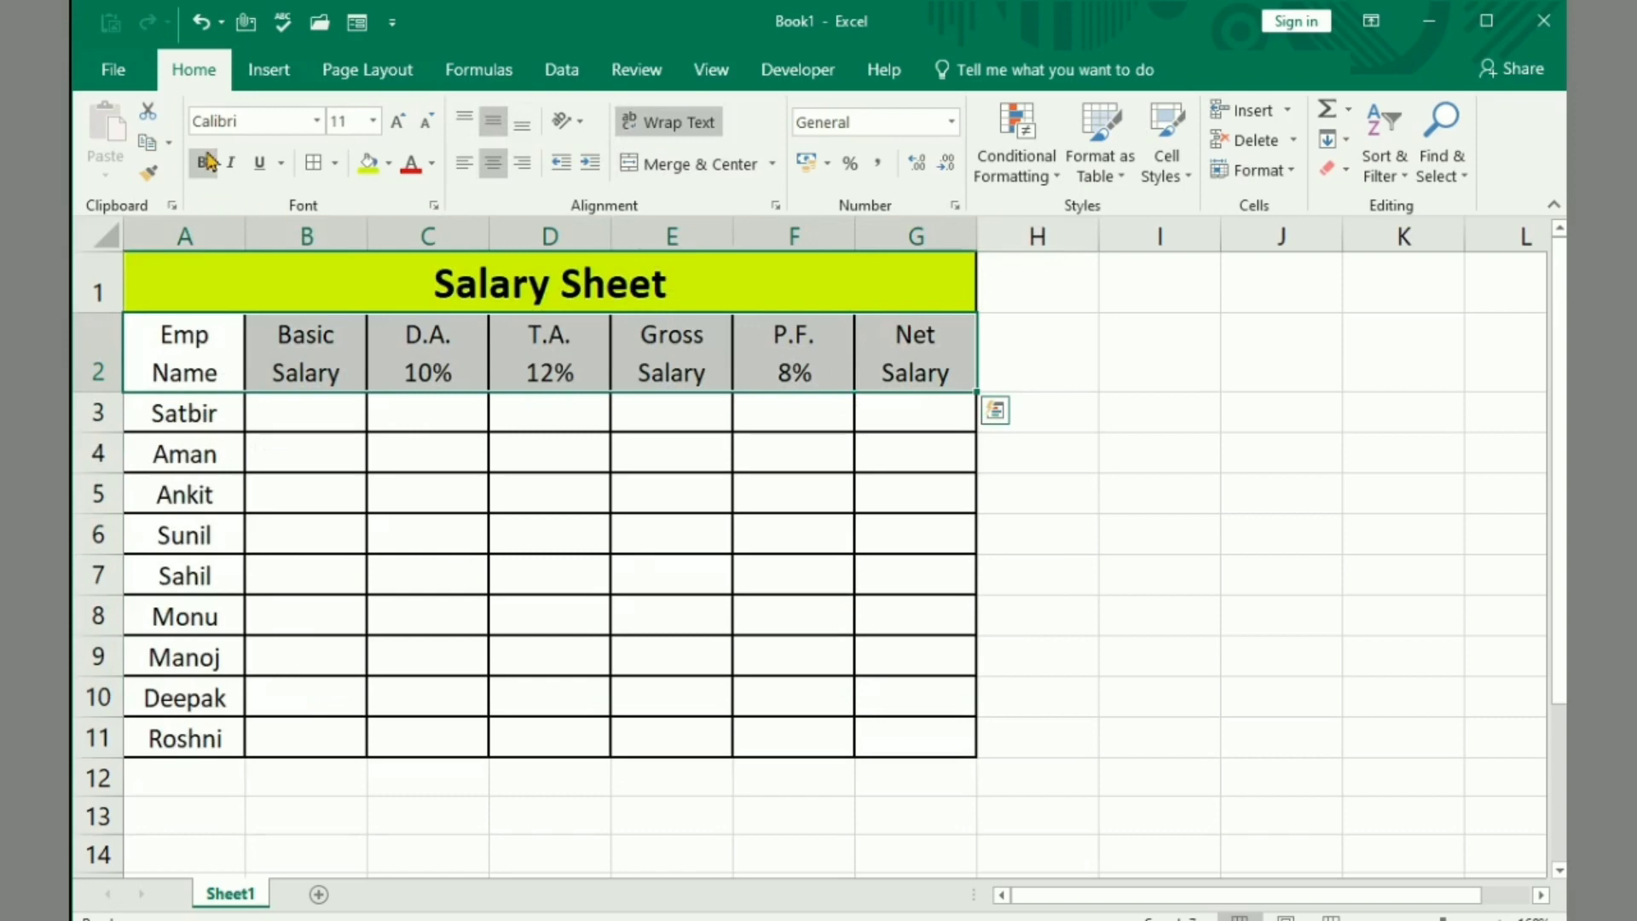
click(202, 162)
click(1328, 528)
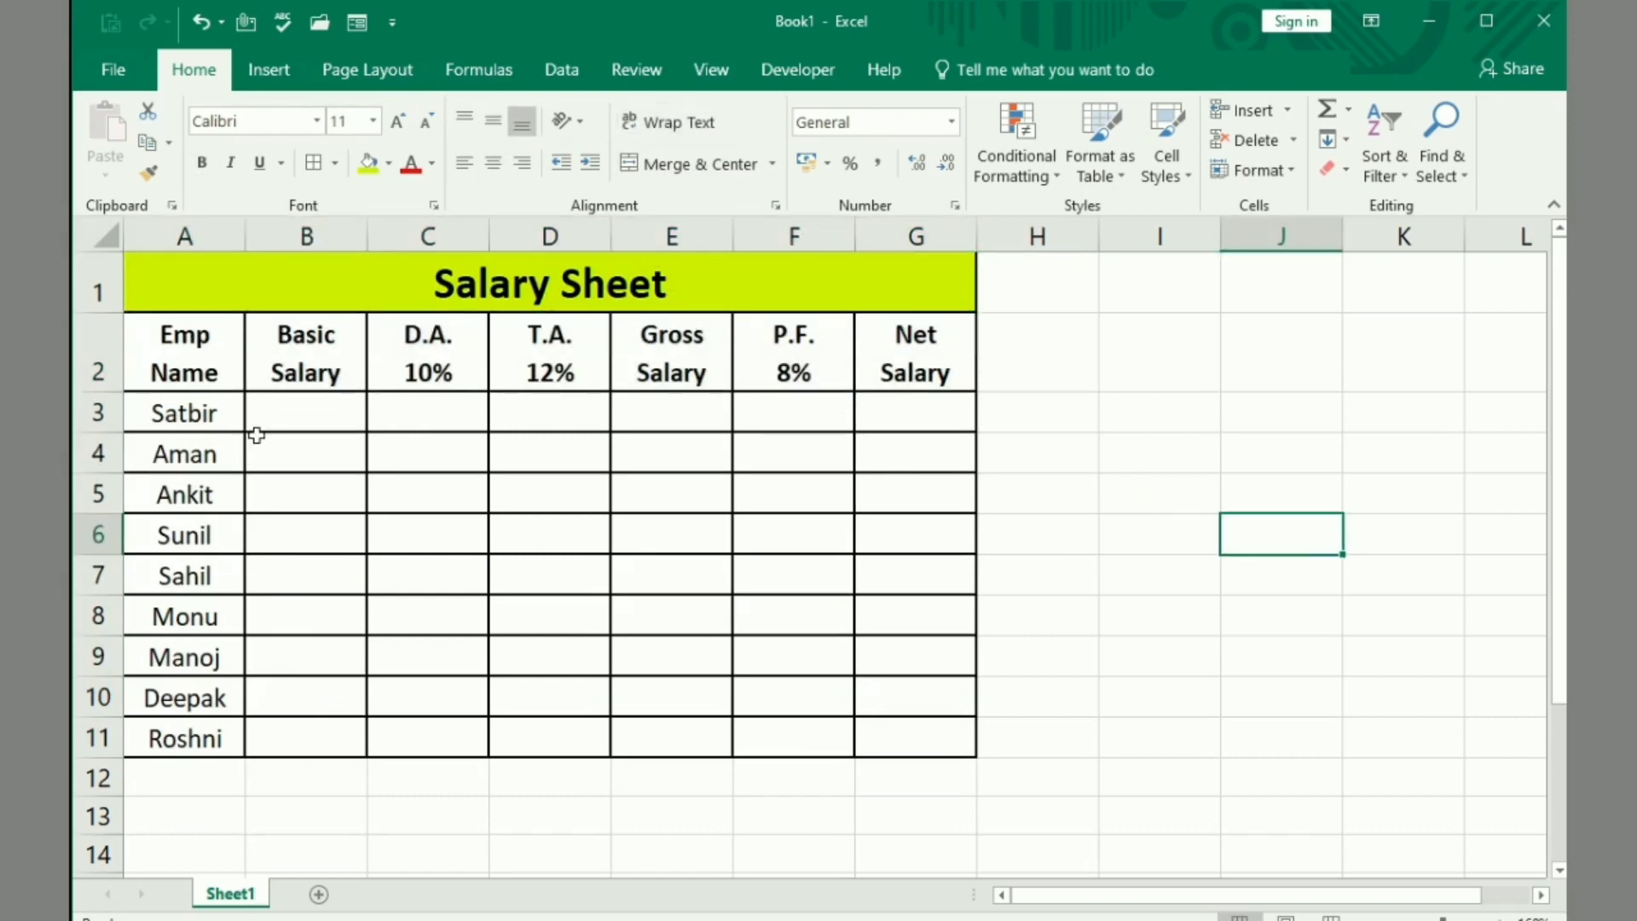
Enter the basic salaries 22000, 18000, 24000, 16000 and 15000 in cells B3 to B7
click(304, 377)
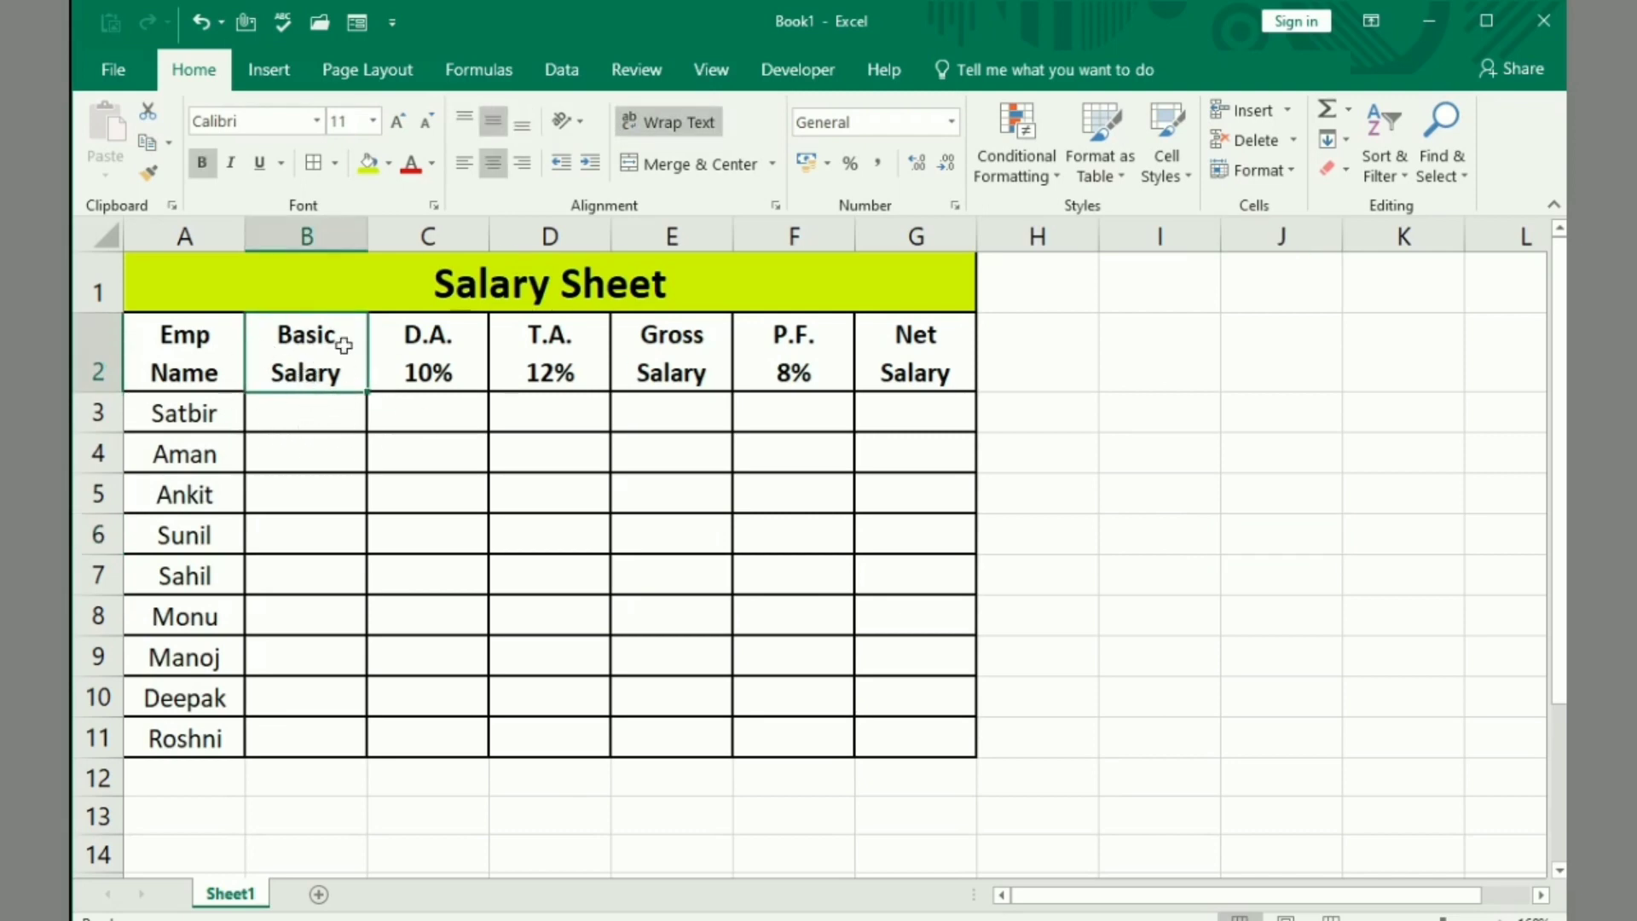
double_click(328, 416)
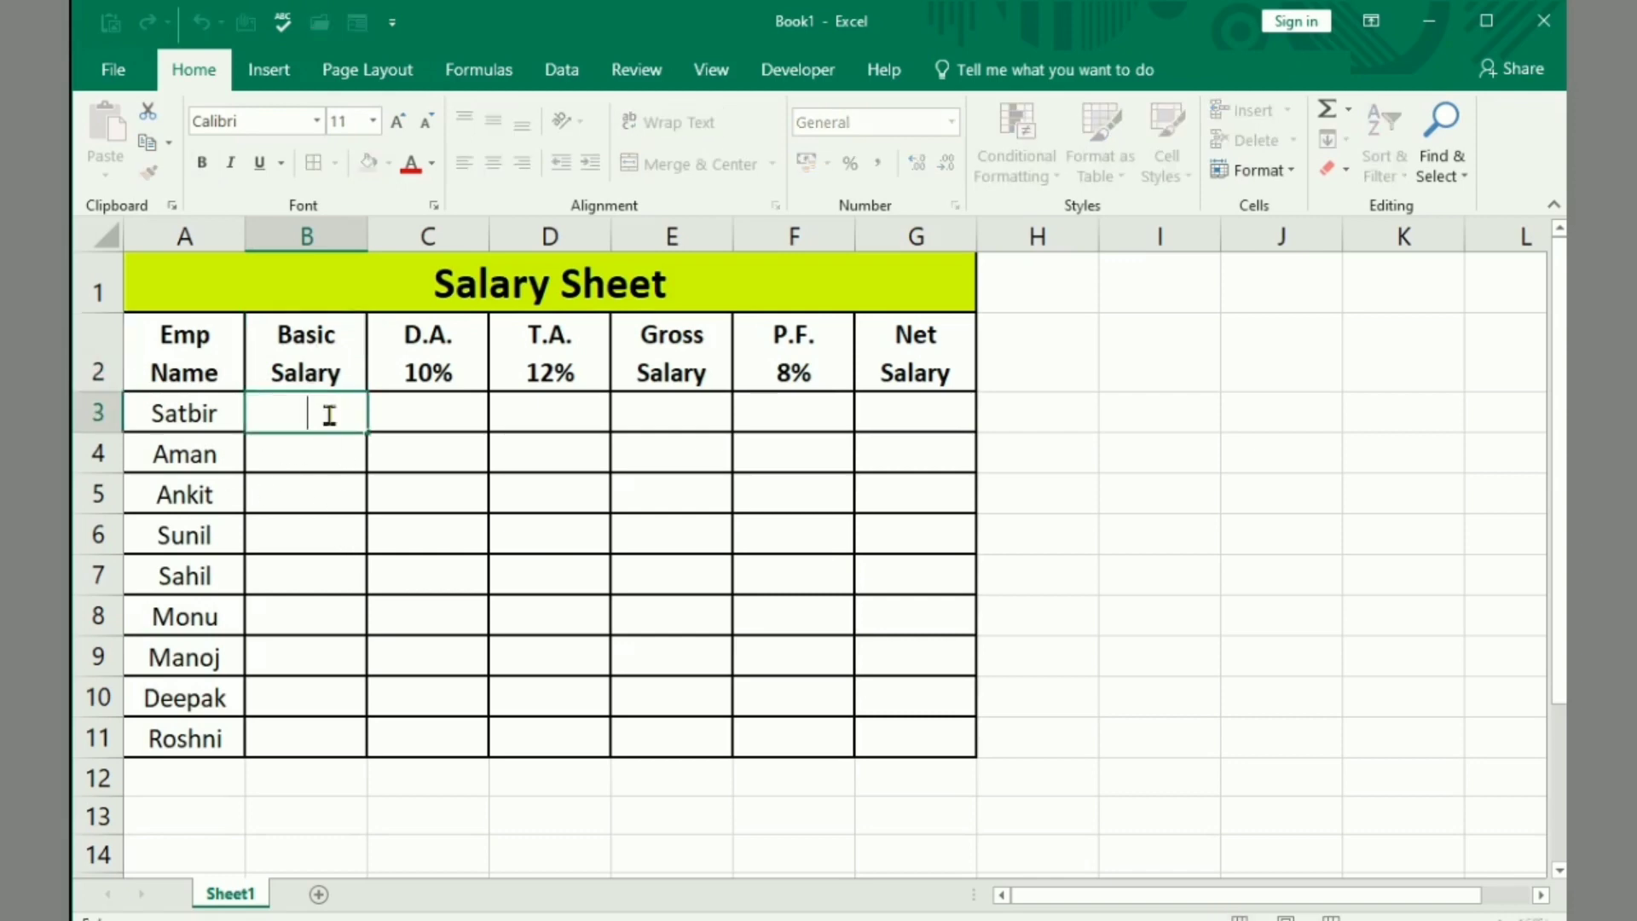
text(22000)
key(Return)
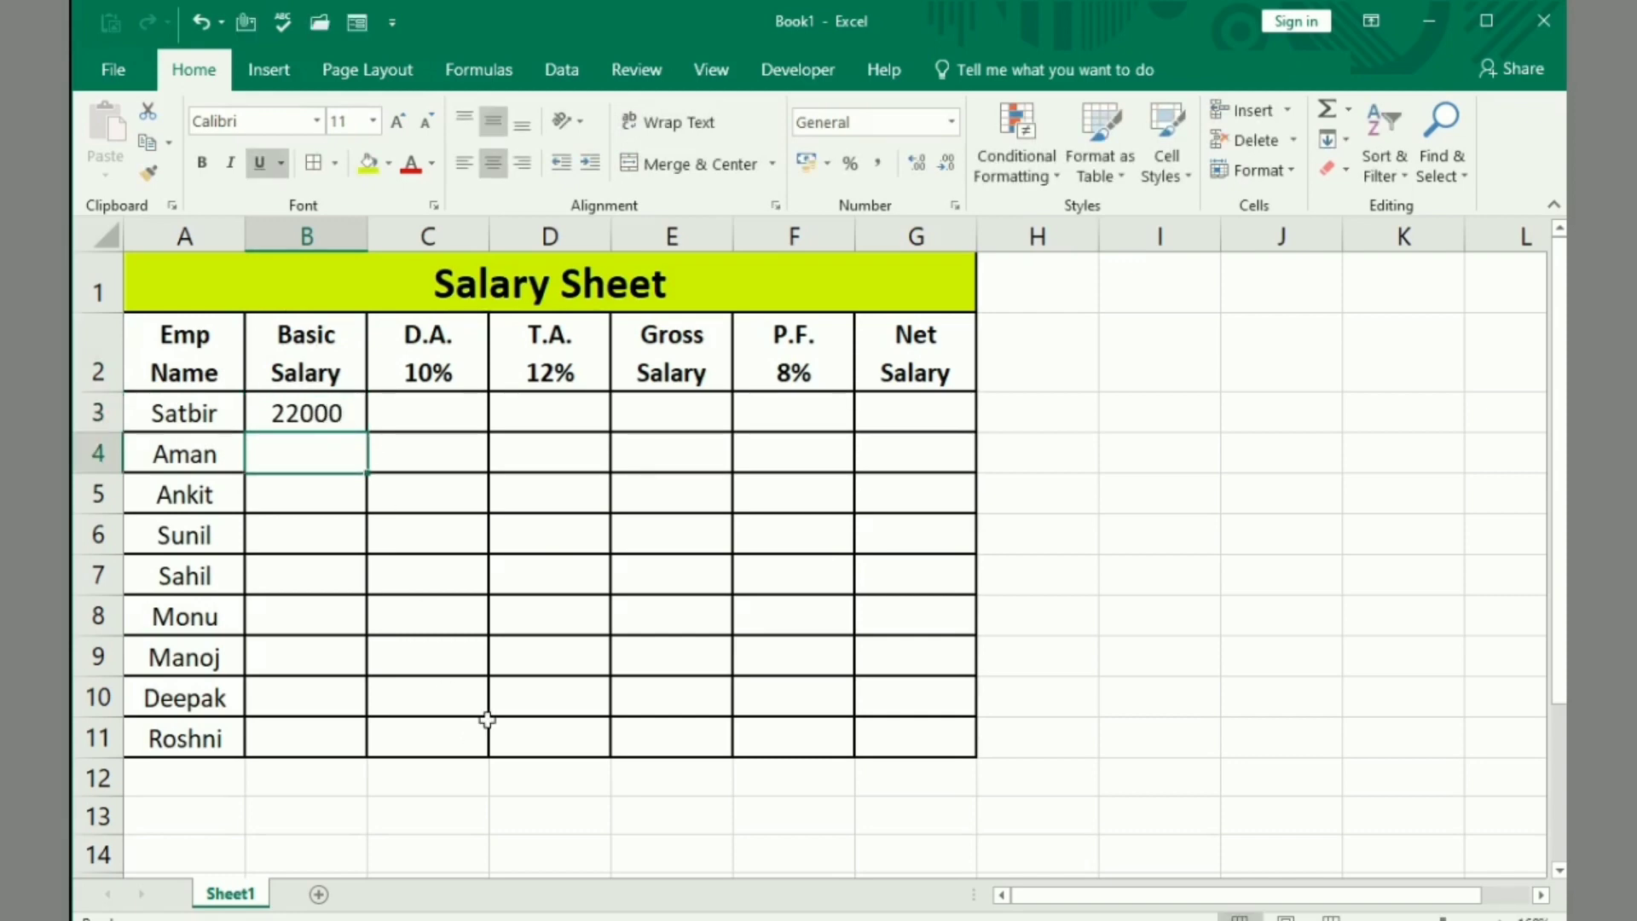
text(18000)
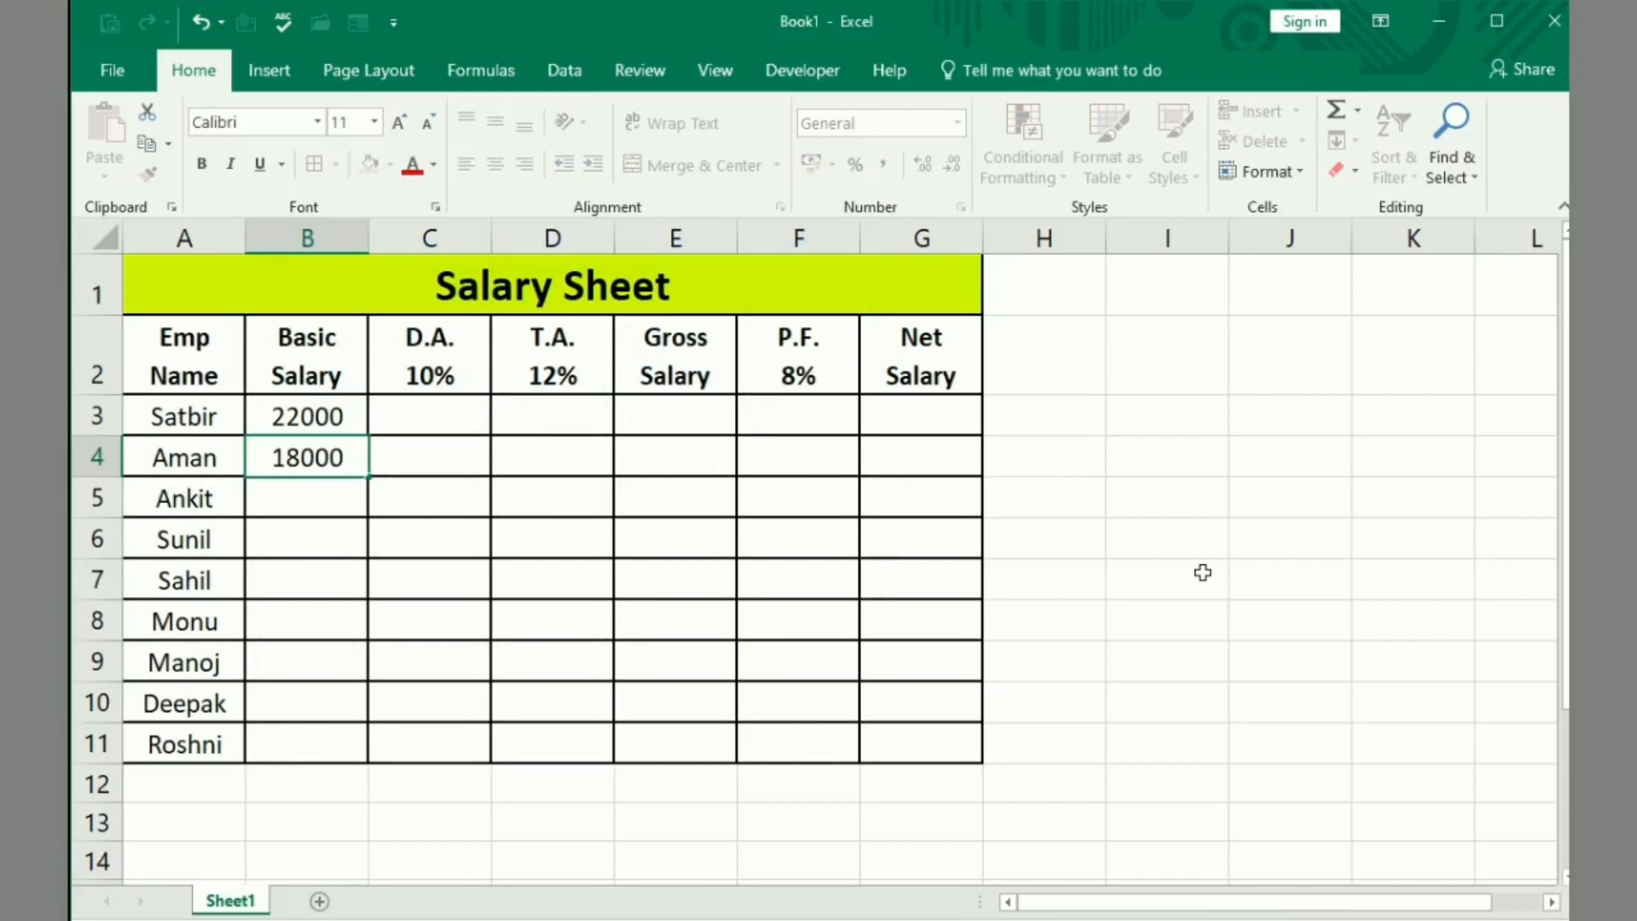
key(Return)
text(24000)
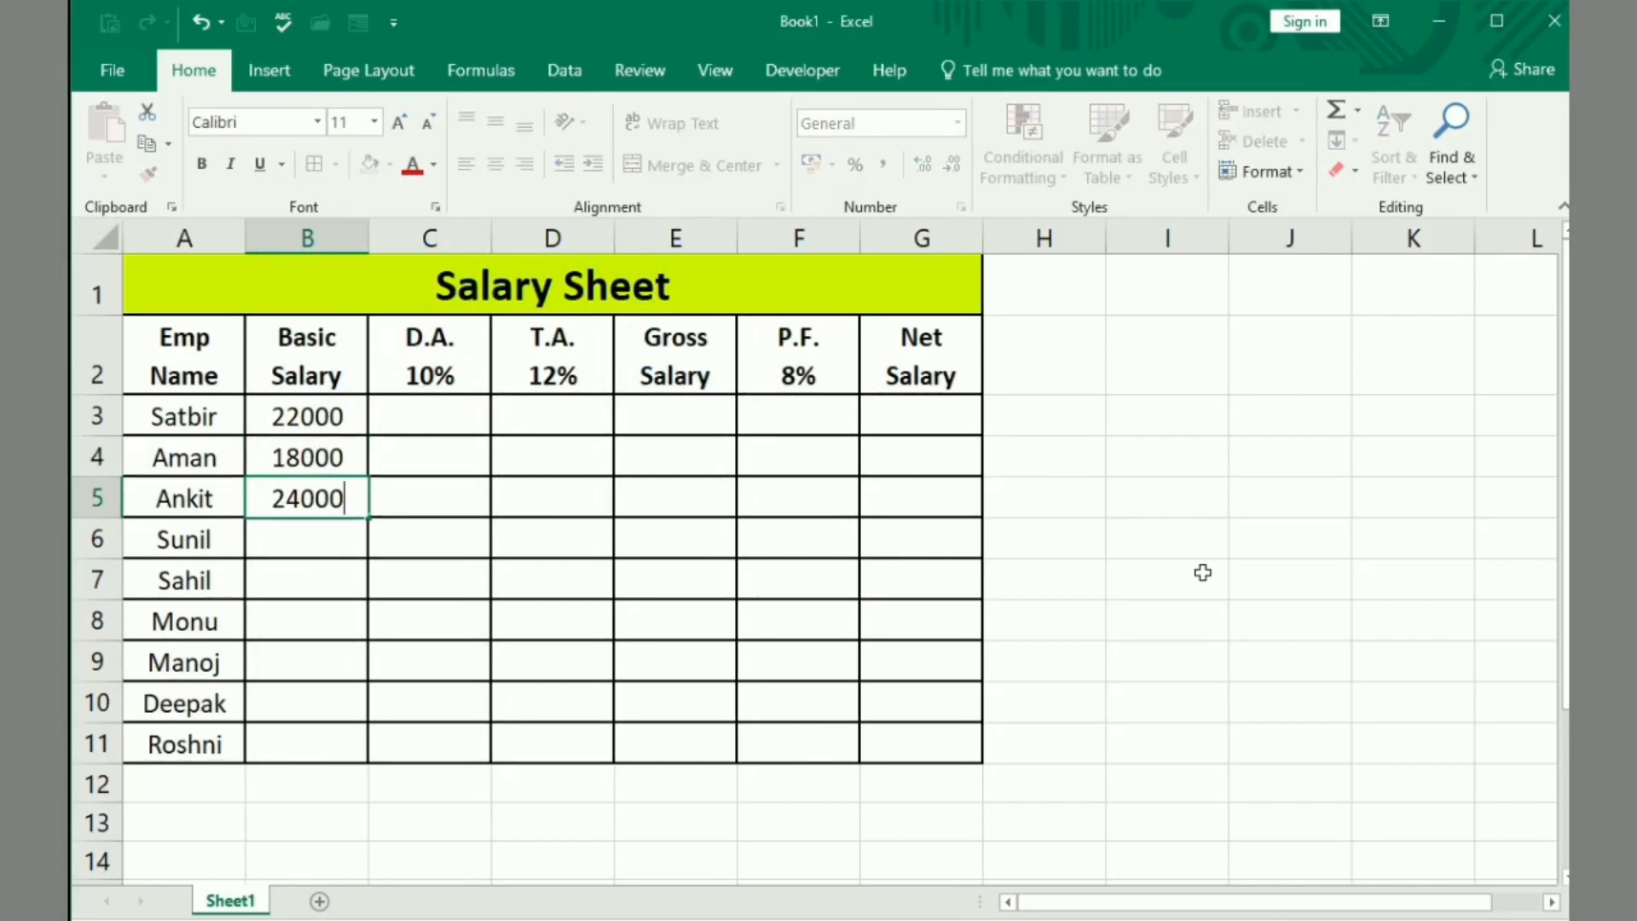
key(Return)
text(16000)
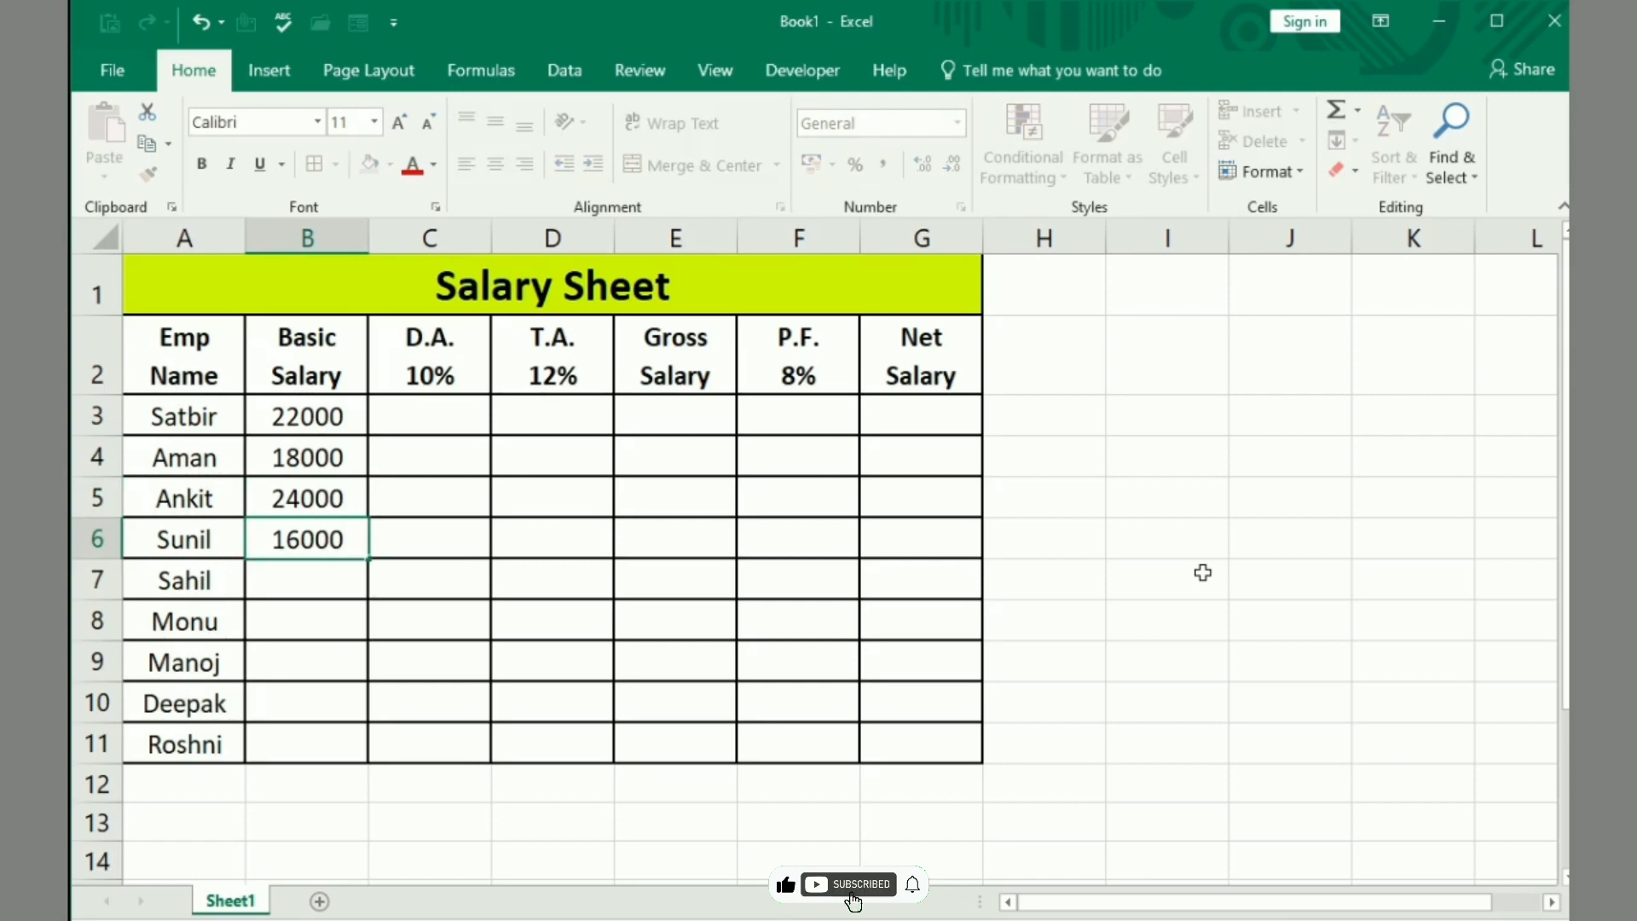
key(Return)
text(15000)
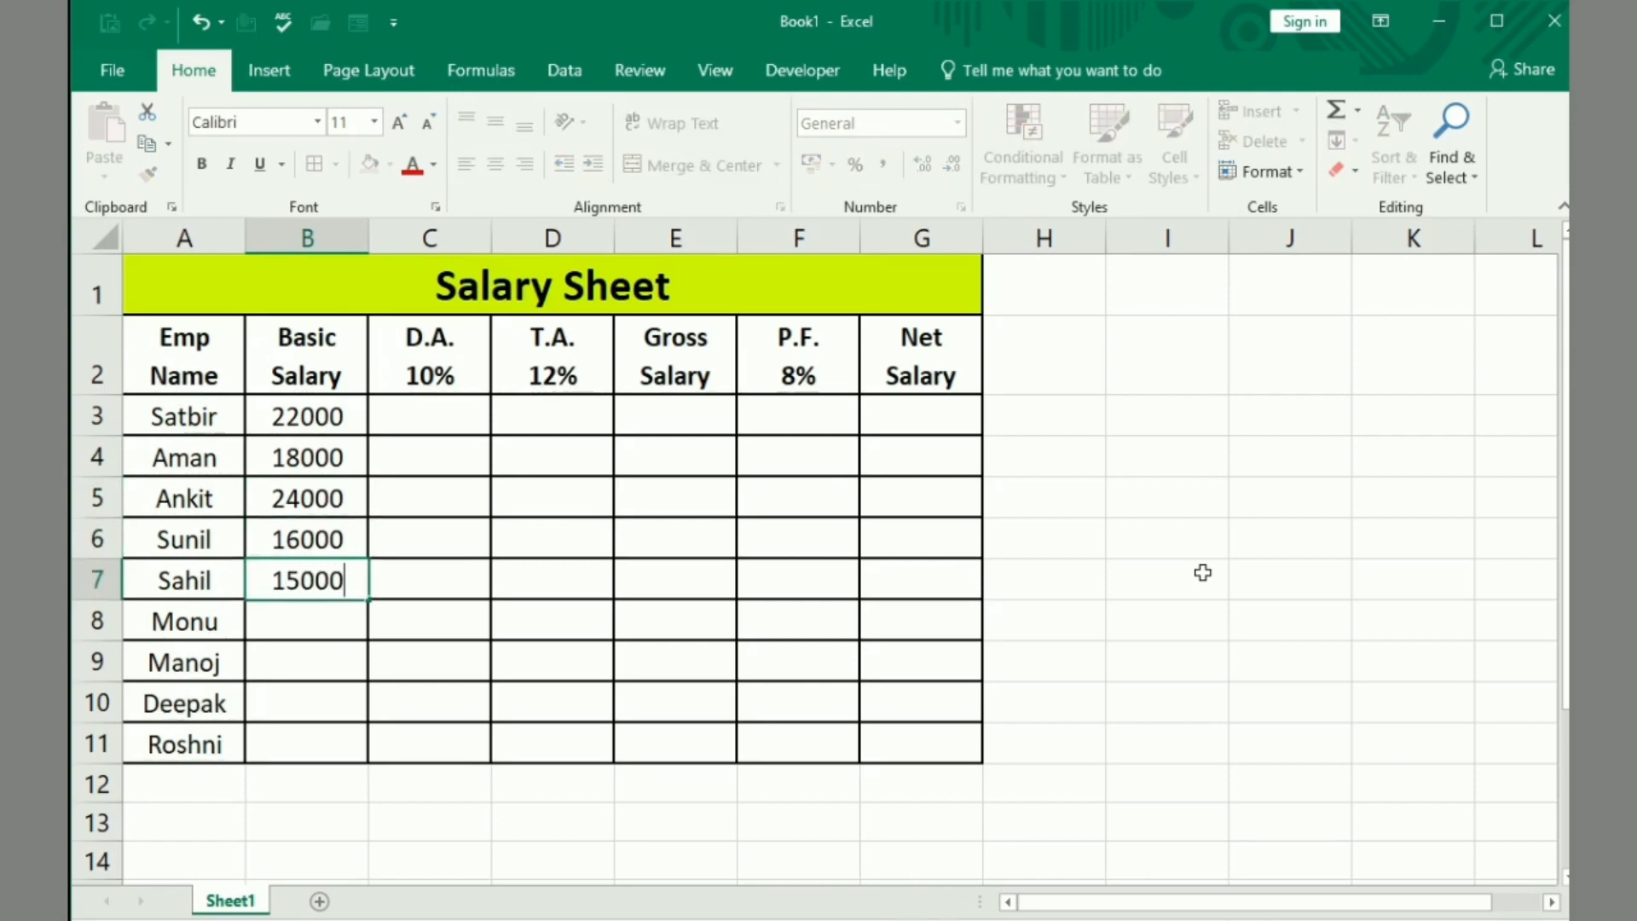
key(Return)
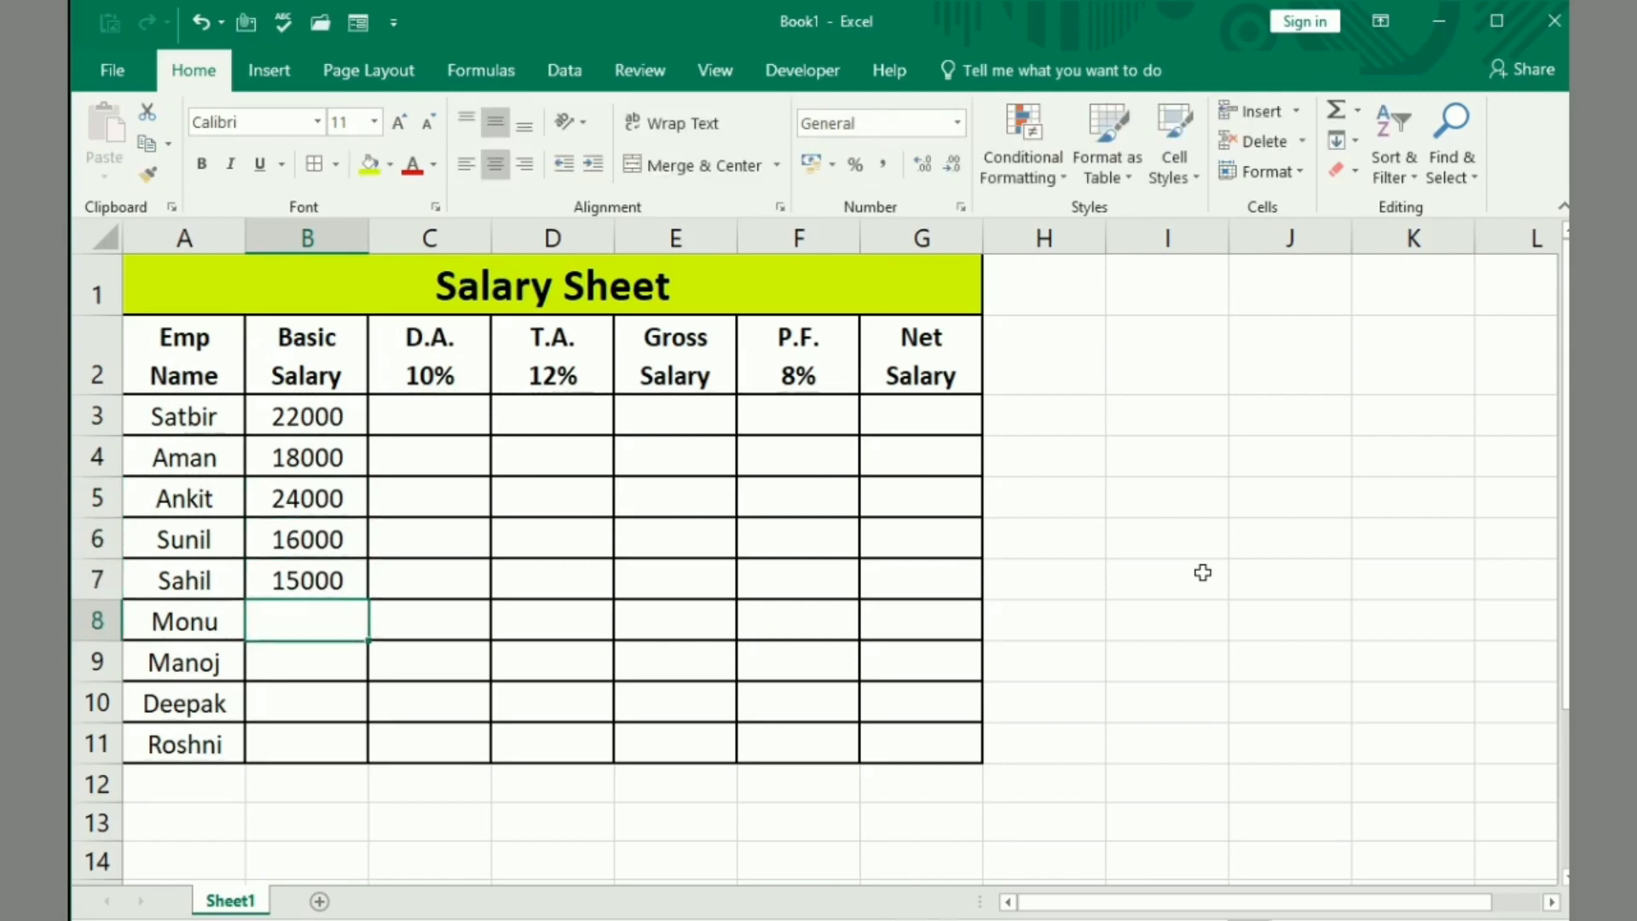
Enter the basic salaries 13000, 17000, 19000 and 20000 in cells B8 to B11
text(13000)
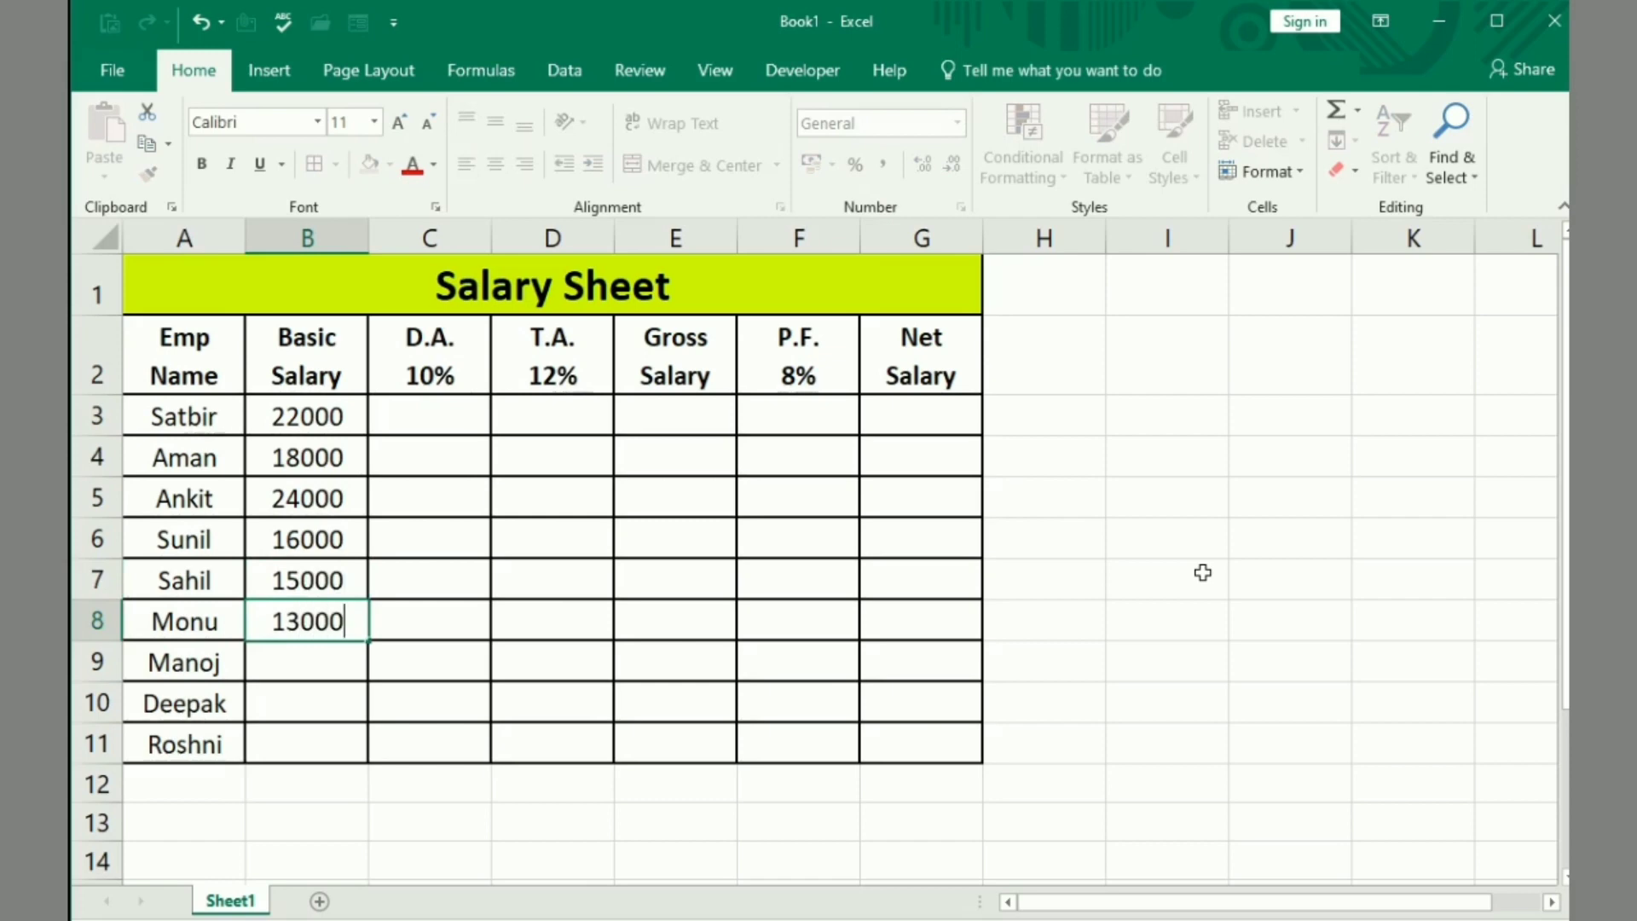
key(Return)
text(17000)
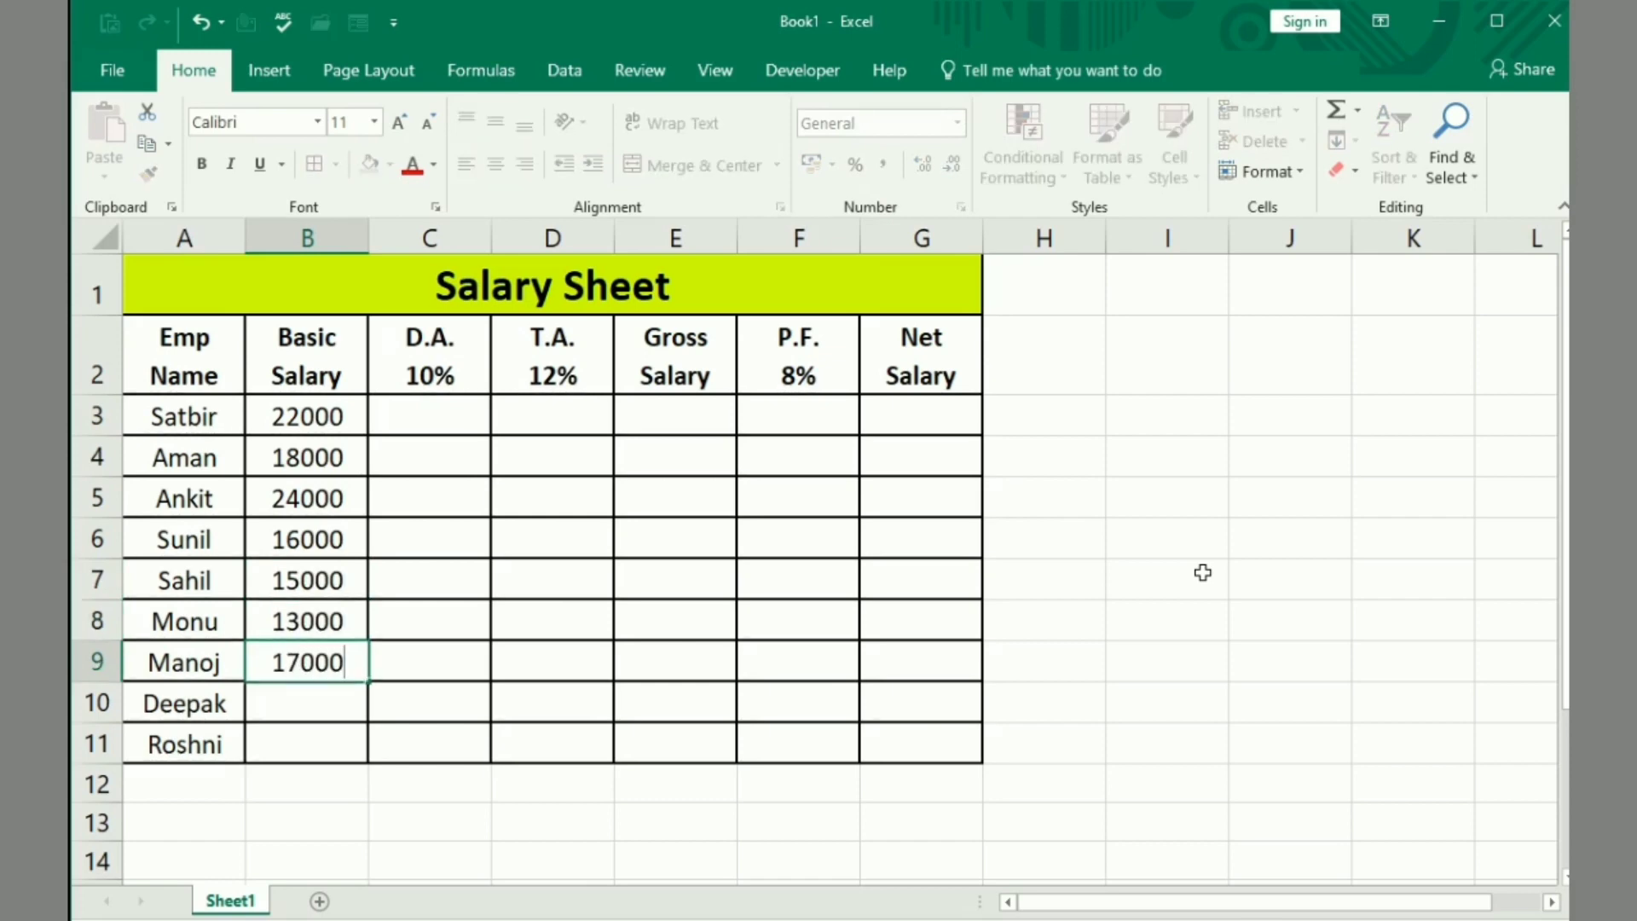
key(Return)
text(19000)
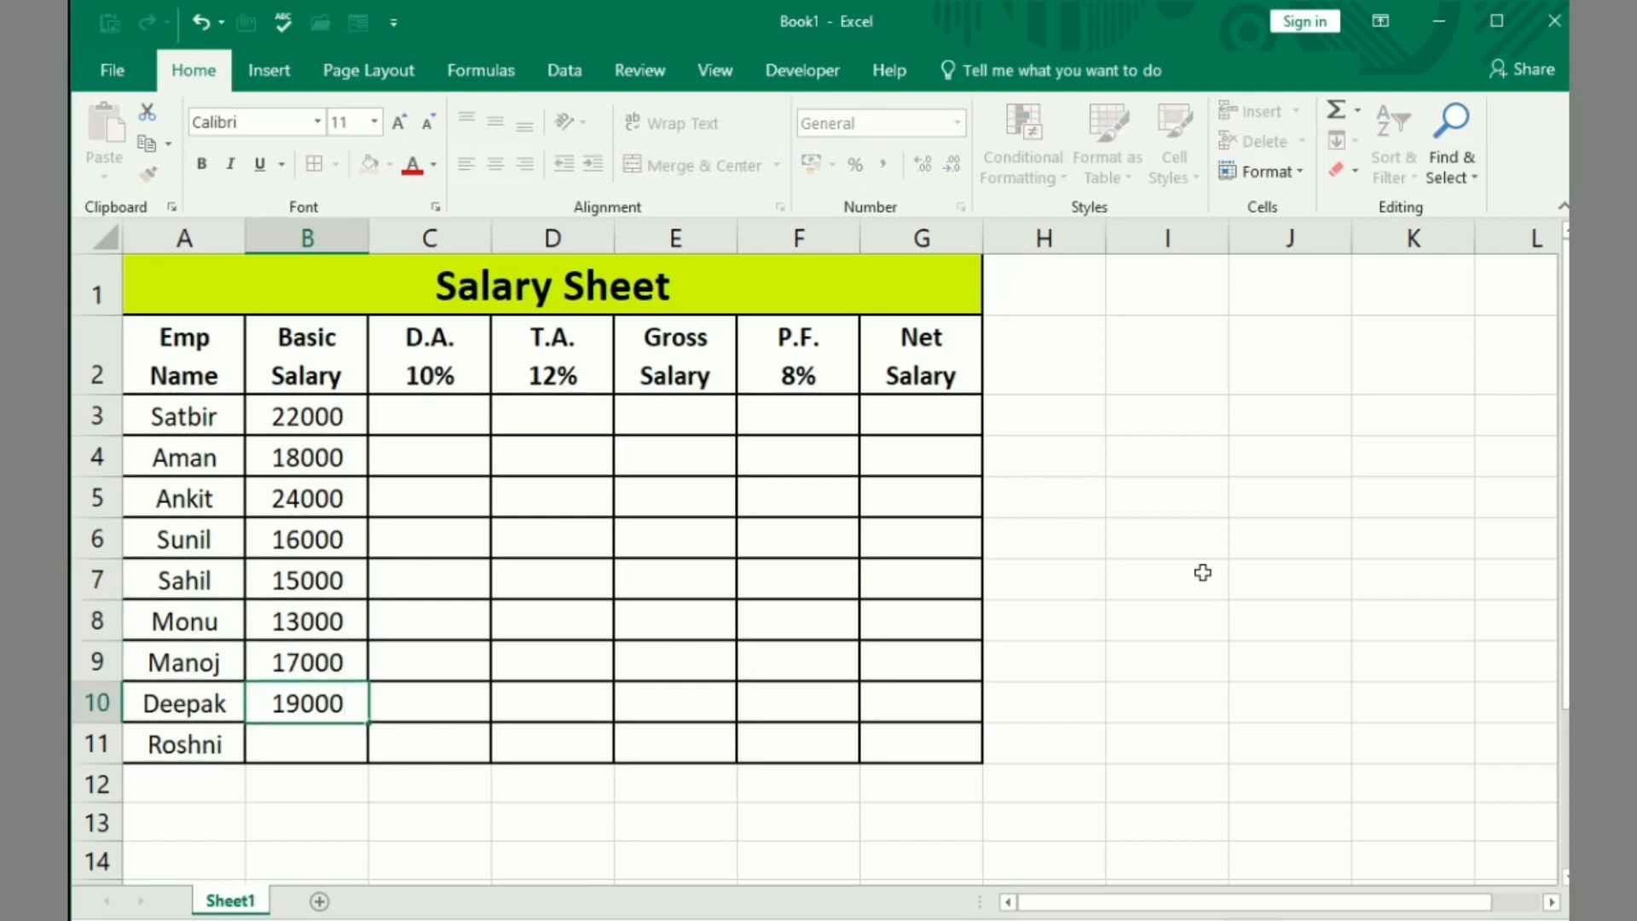
key(Return)
text(20000)
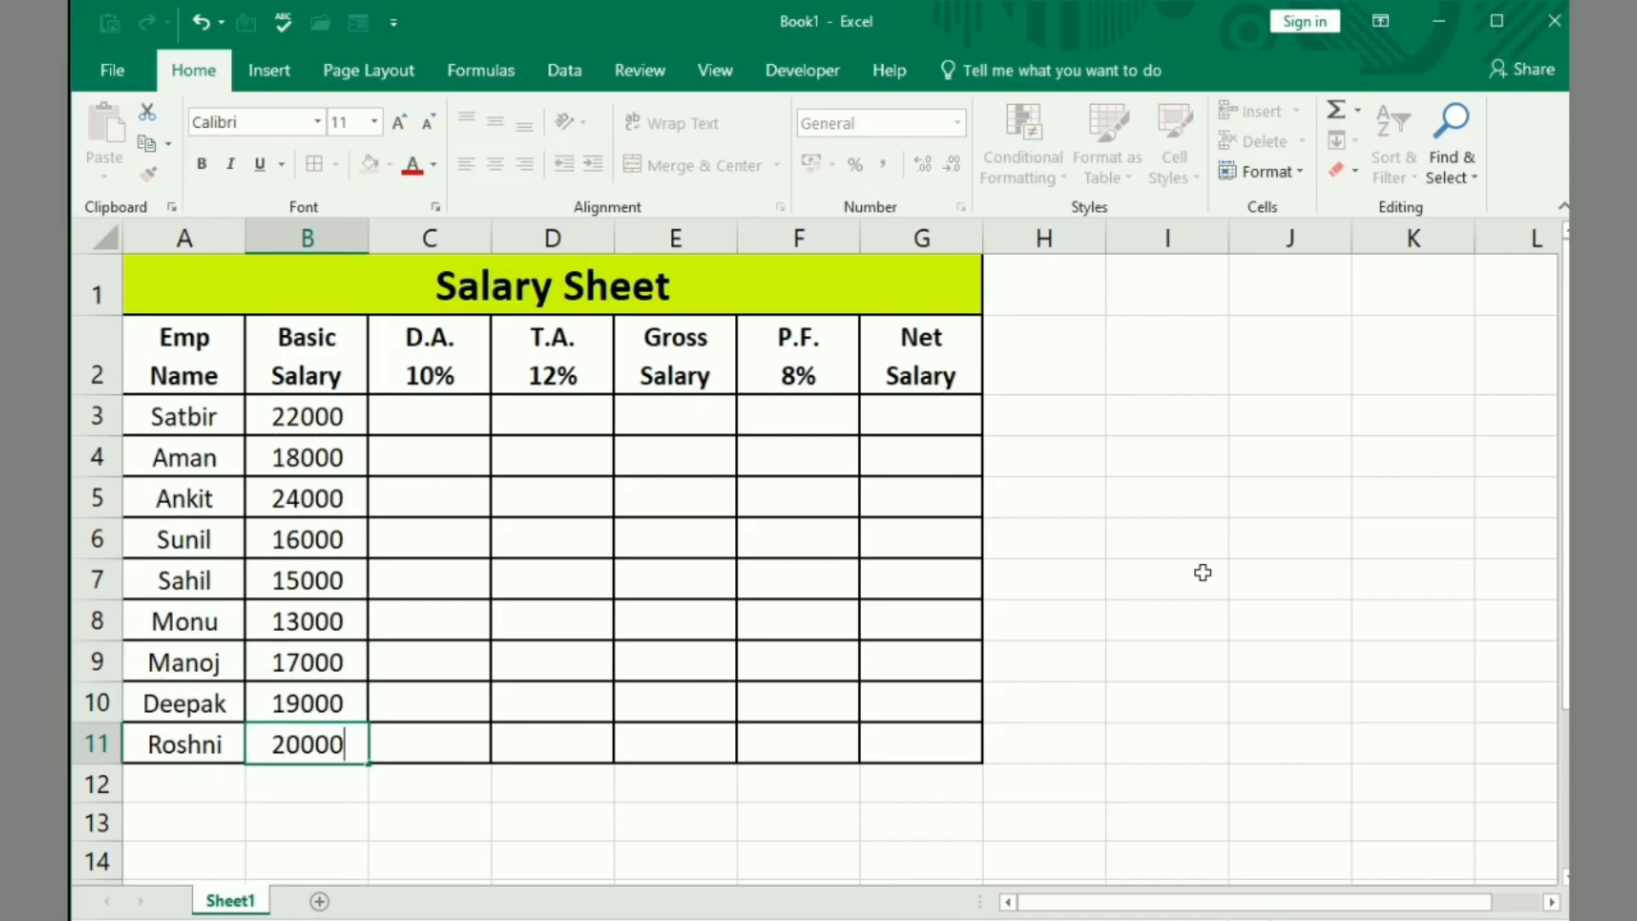
click(610, 815)
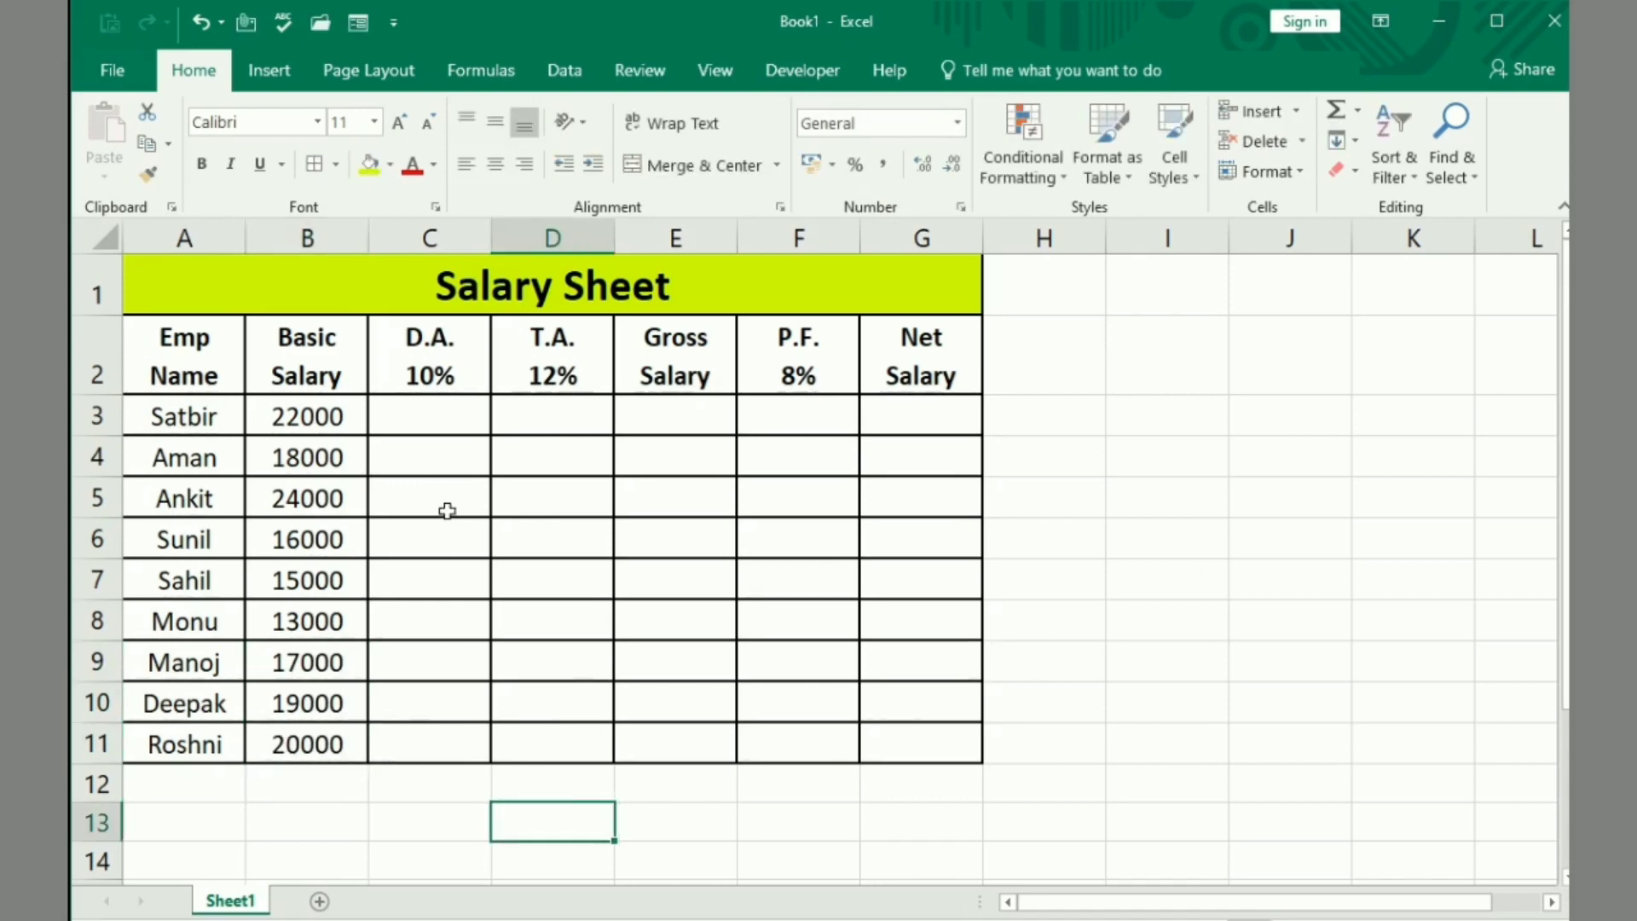
click(1166, 619)
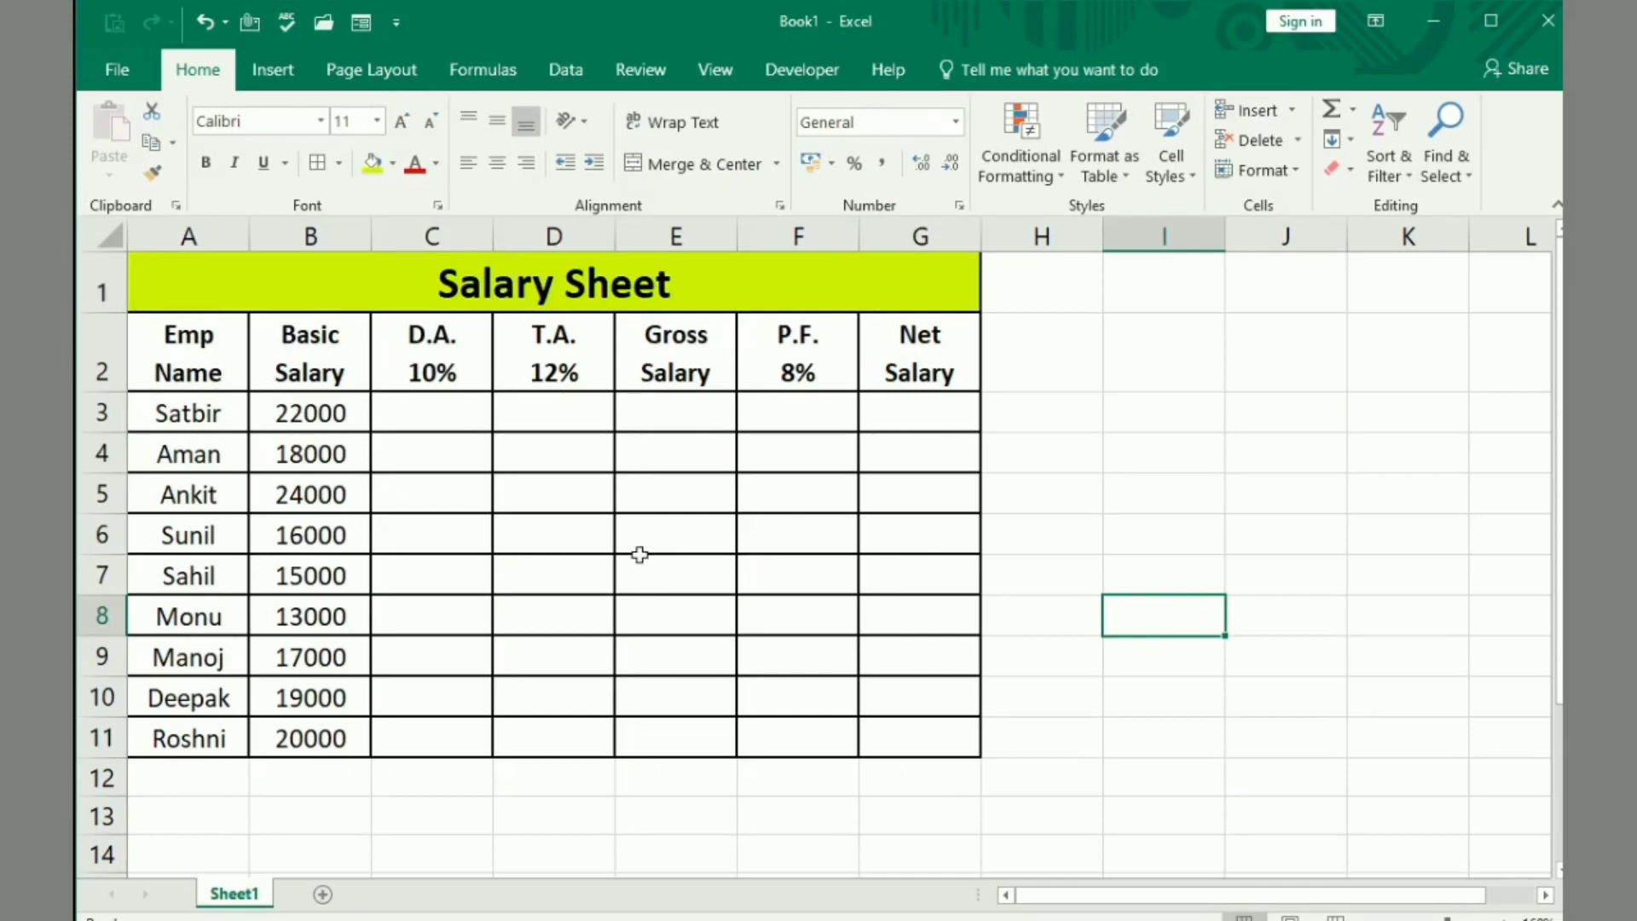
click(1136, 437)
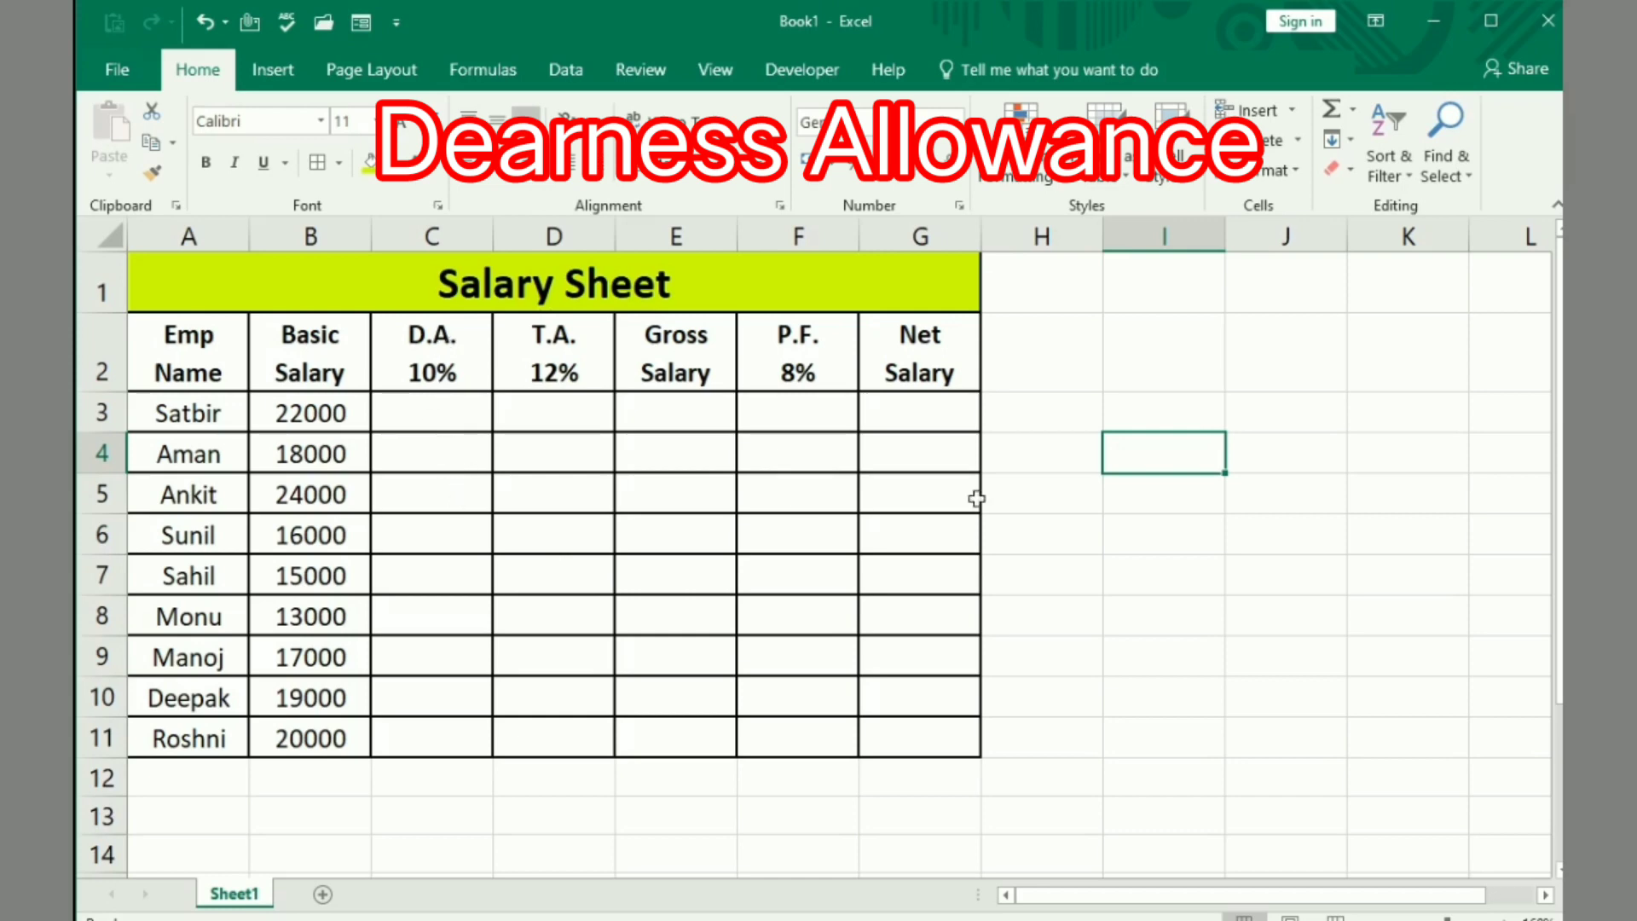
Calculate the first employee's D.A. in C3 with the formula =B3*10%
double_click(471, 411)
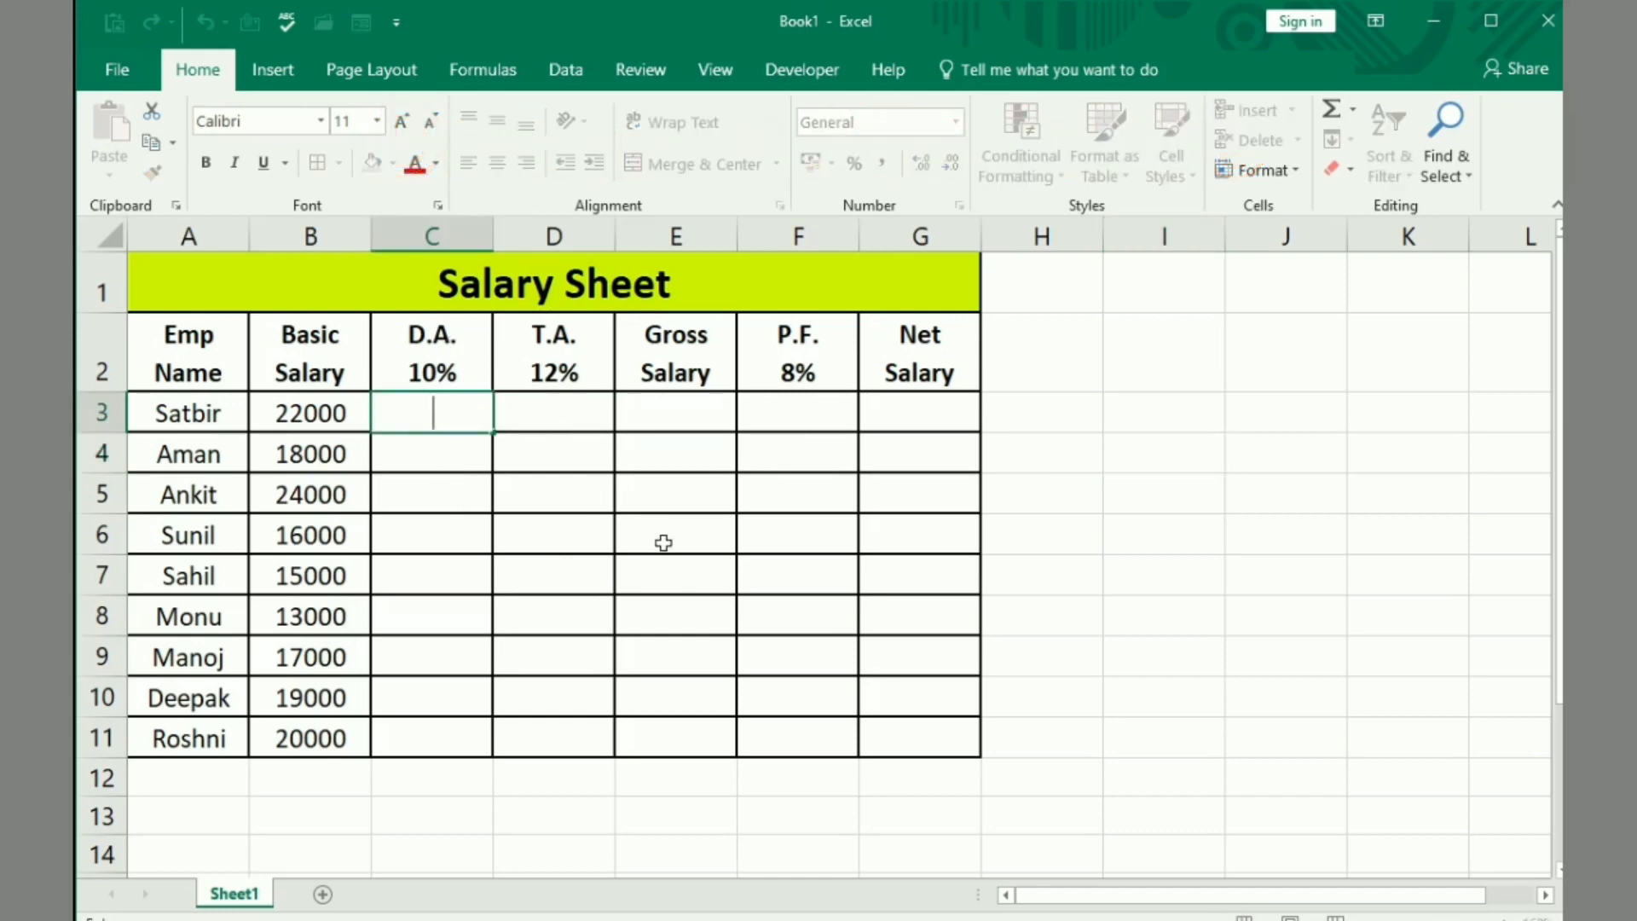
text(=)
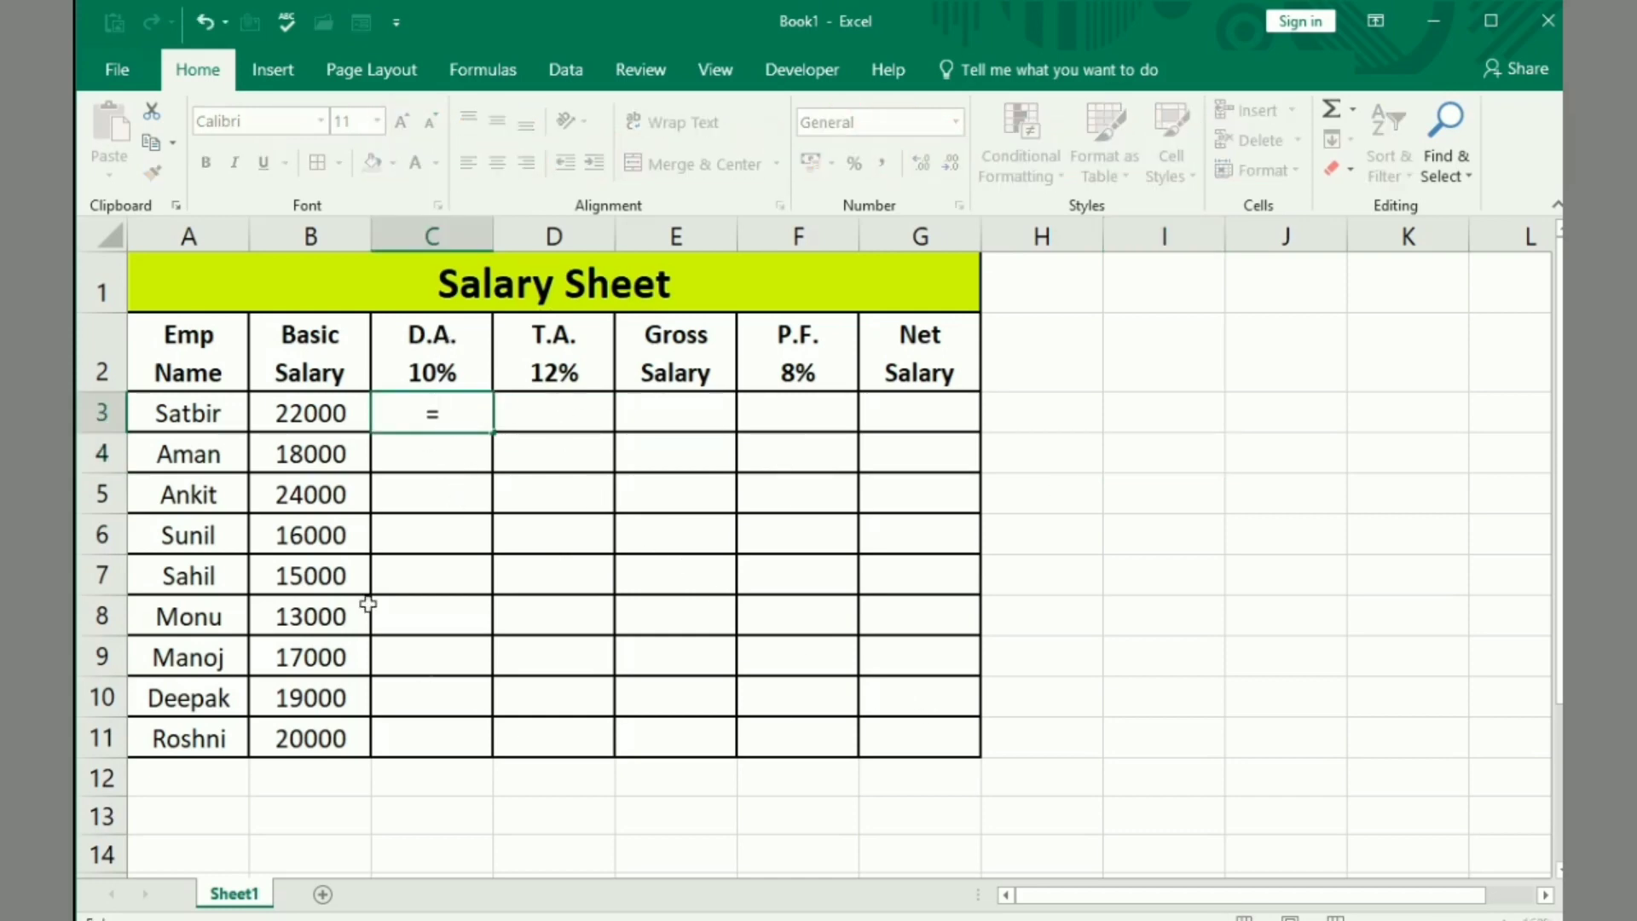
click(280, 408)
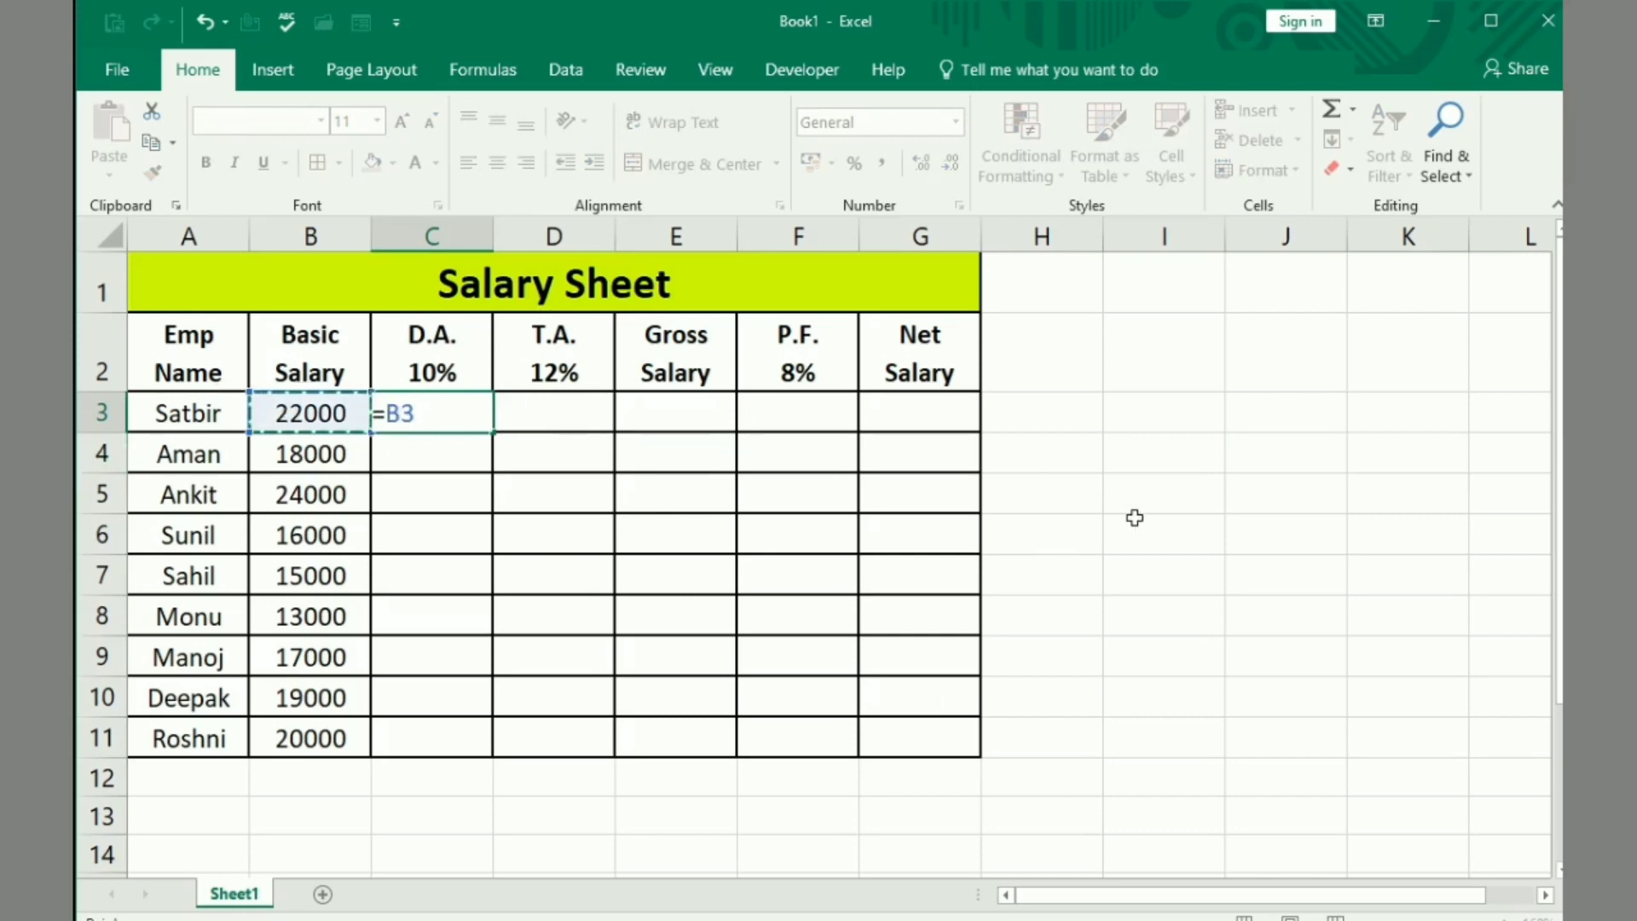
text(*)
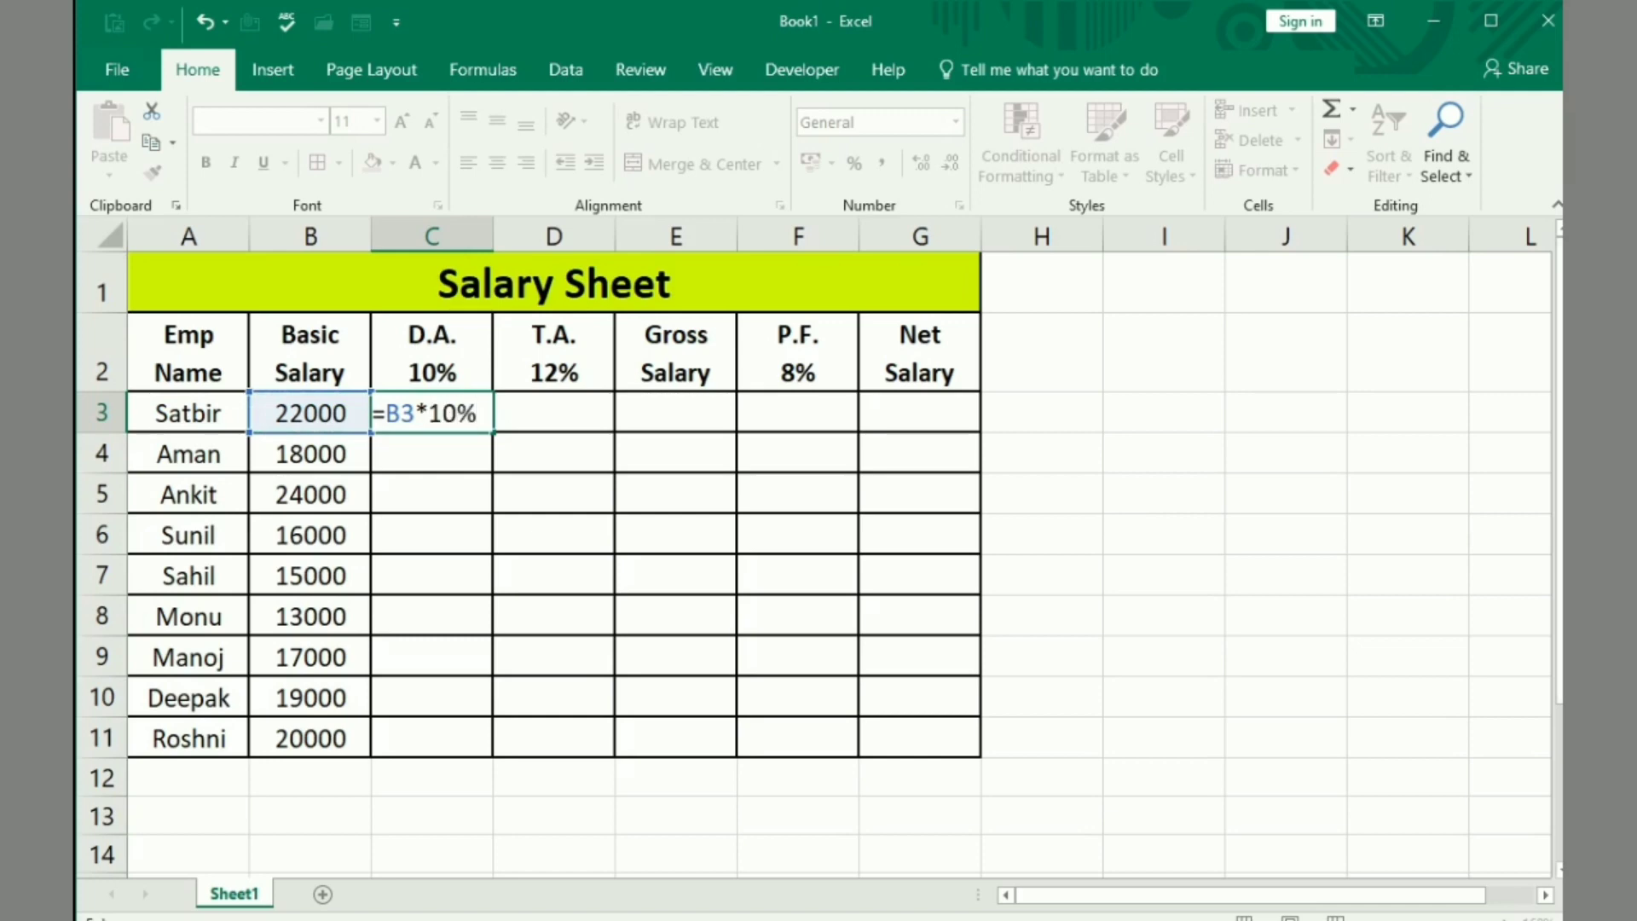
key(Return)
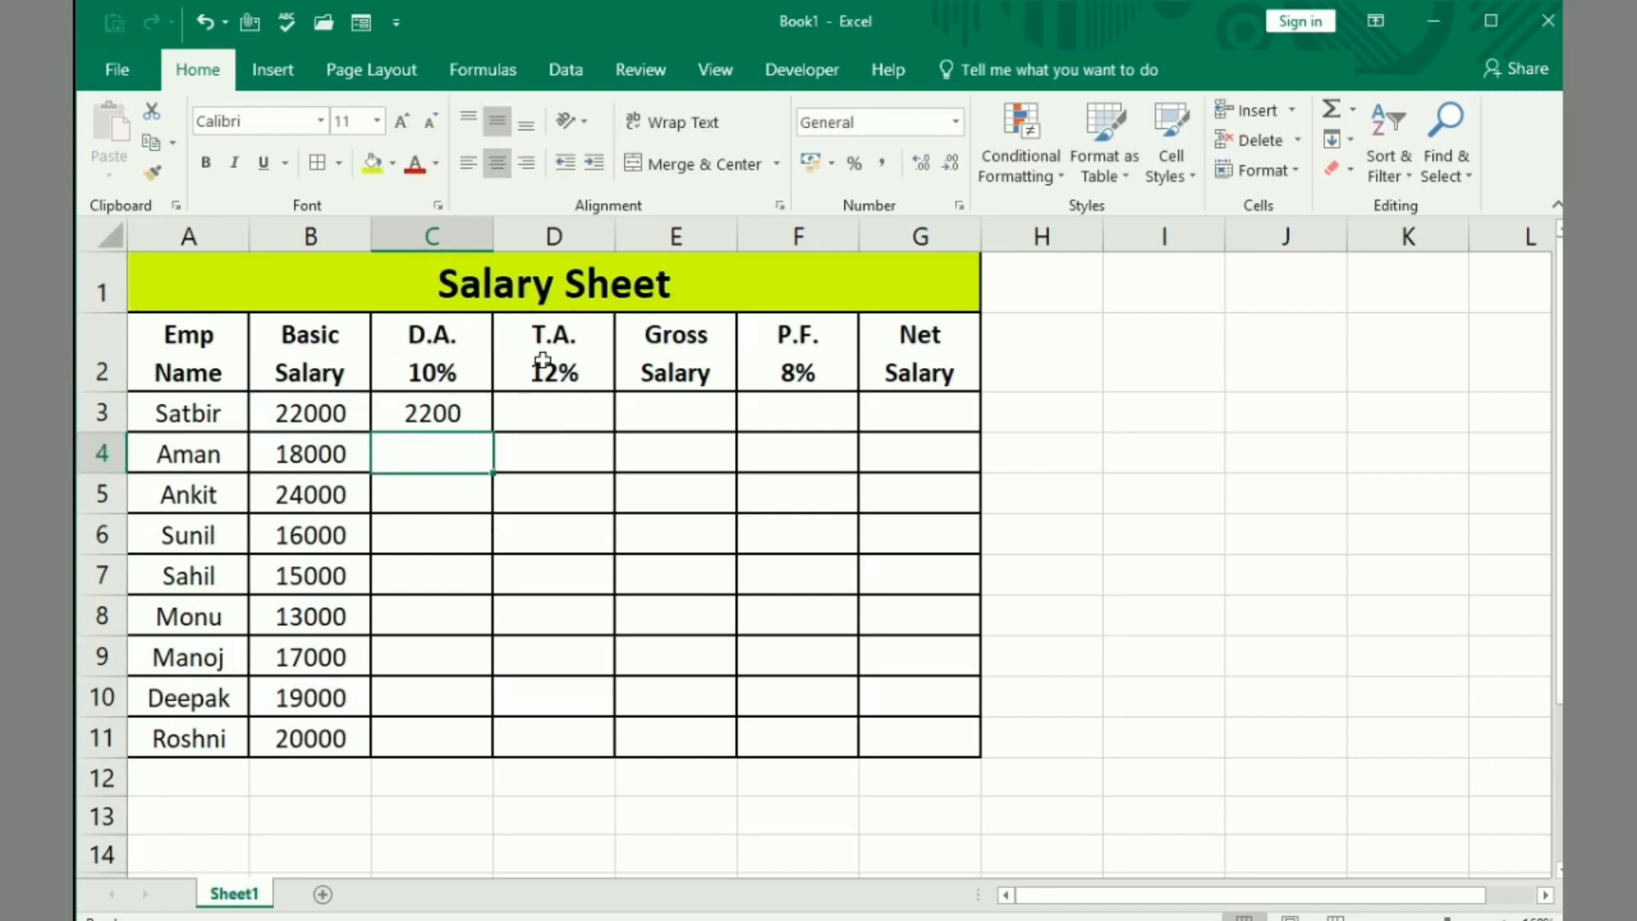
Calculate the first employee's T.A. in D3 with the formula =B3*12%
double_click(579, 415)
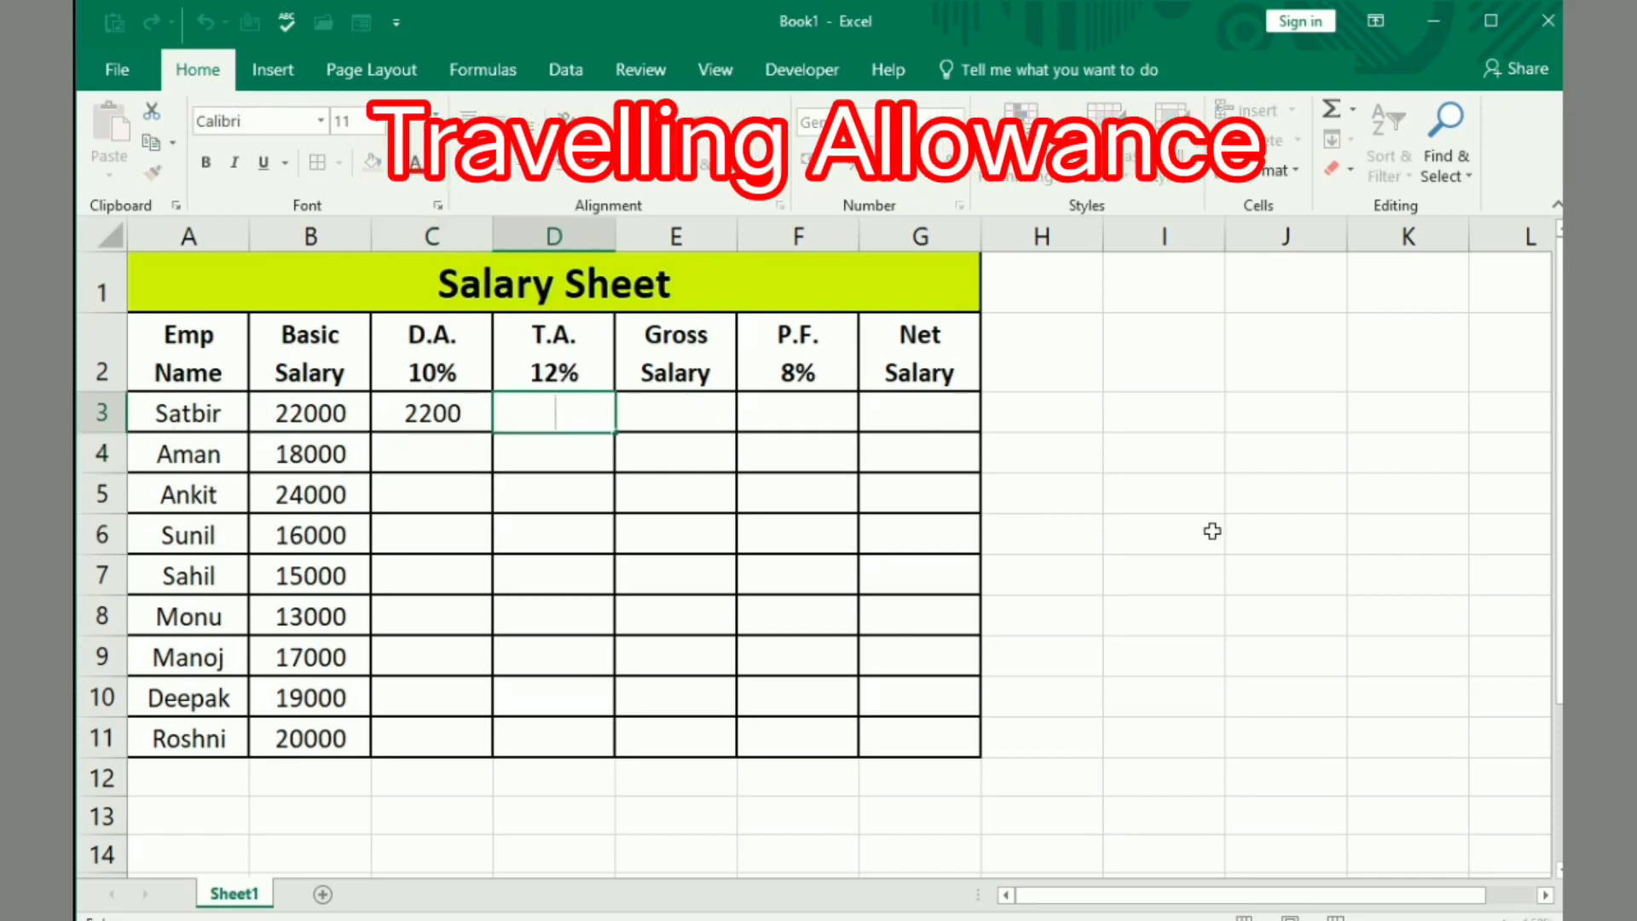
text(=)
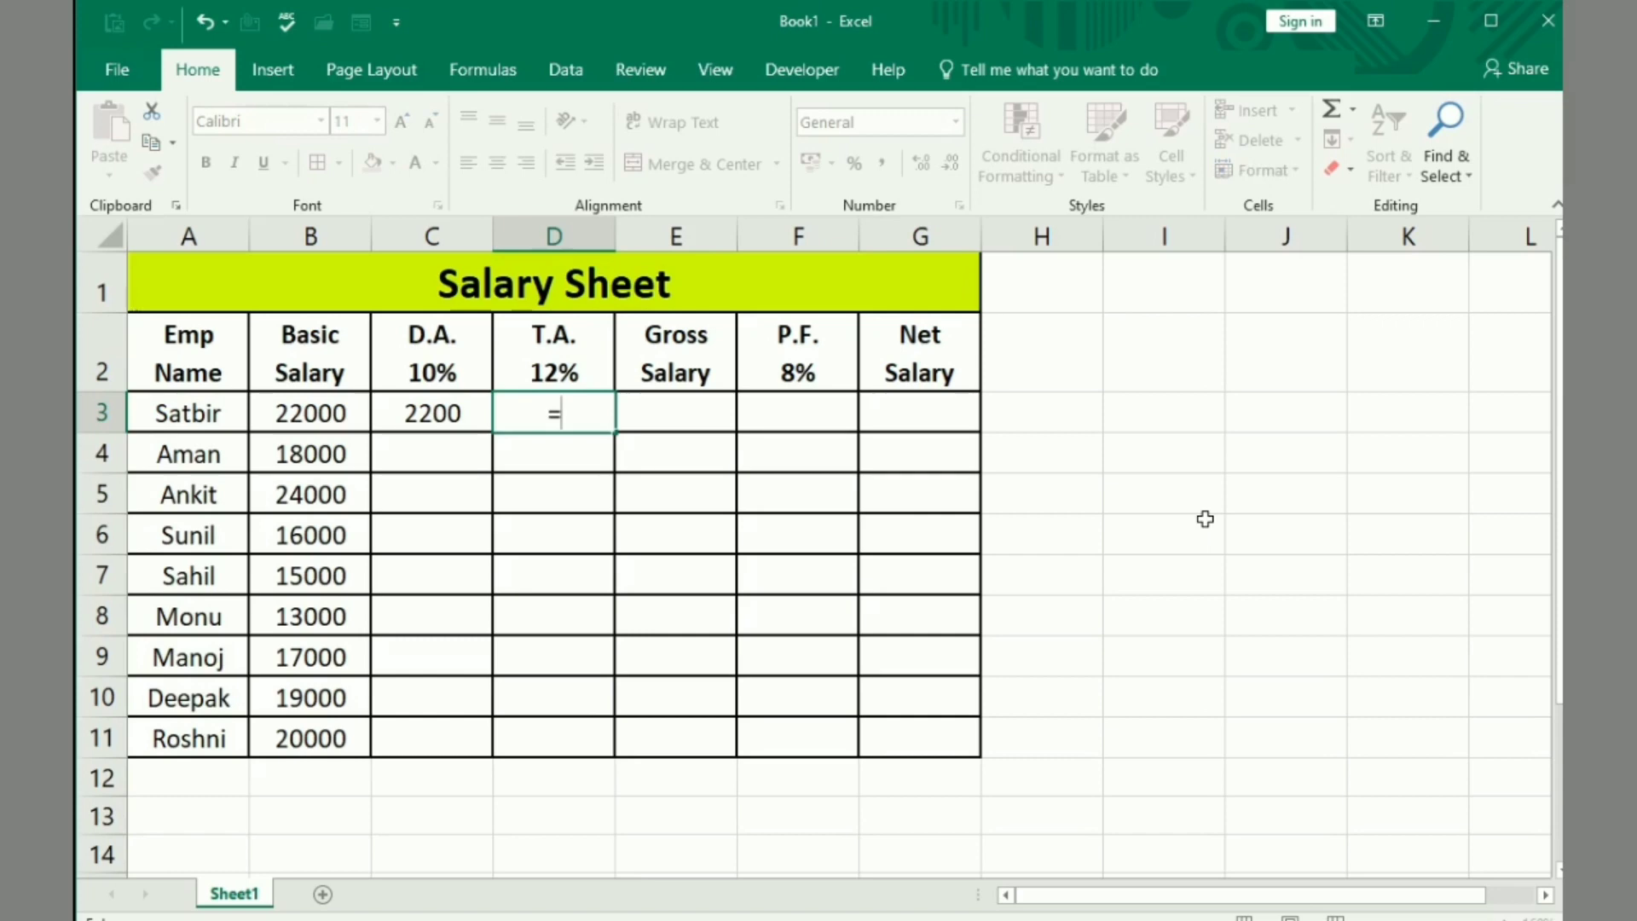
click(271, 412)
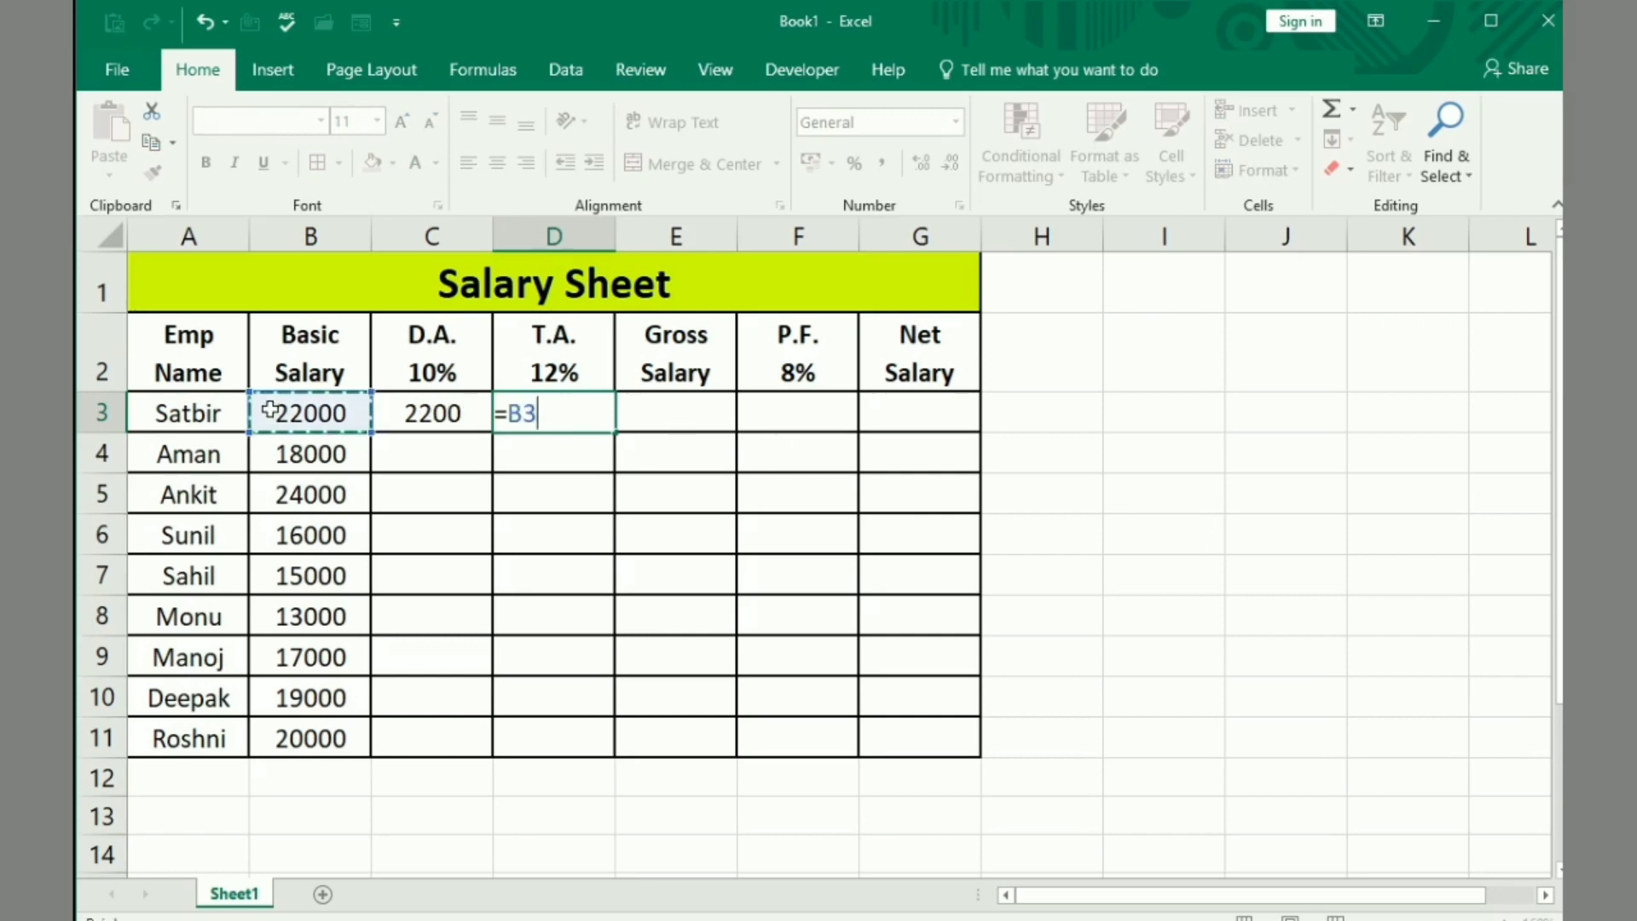
text(*12)
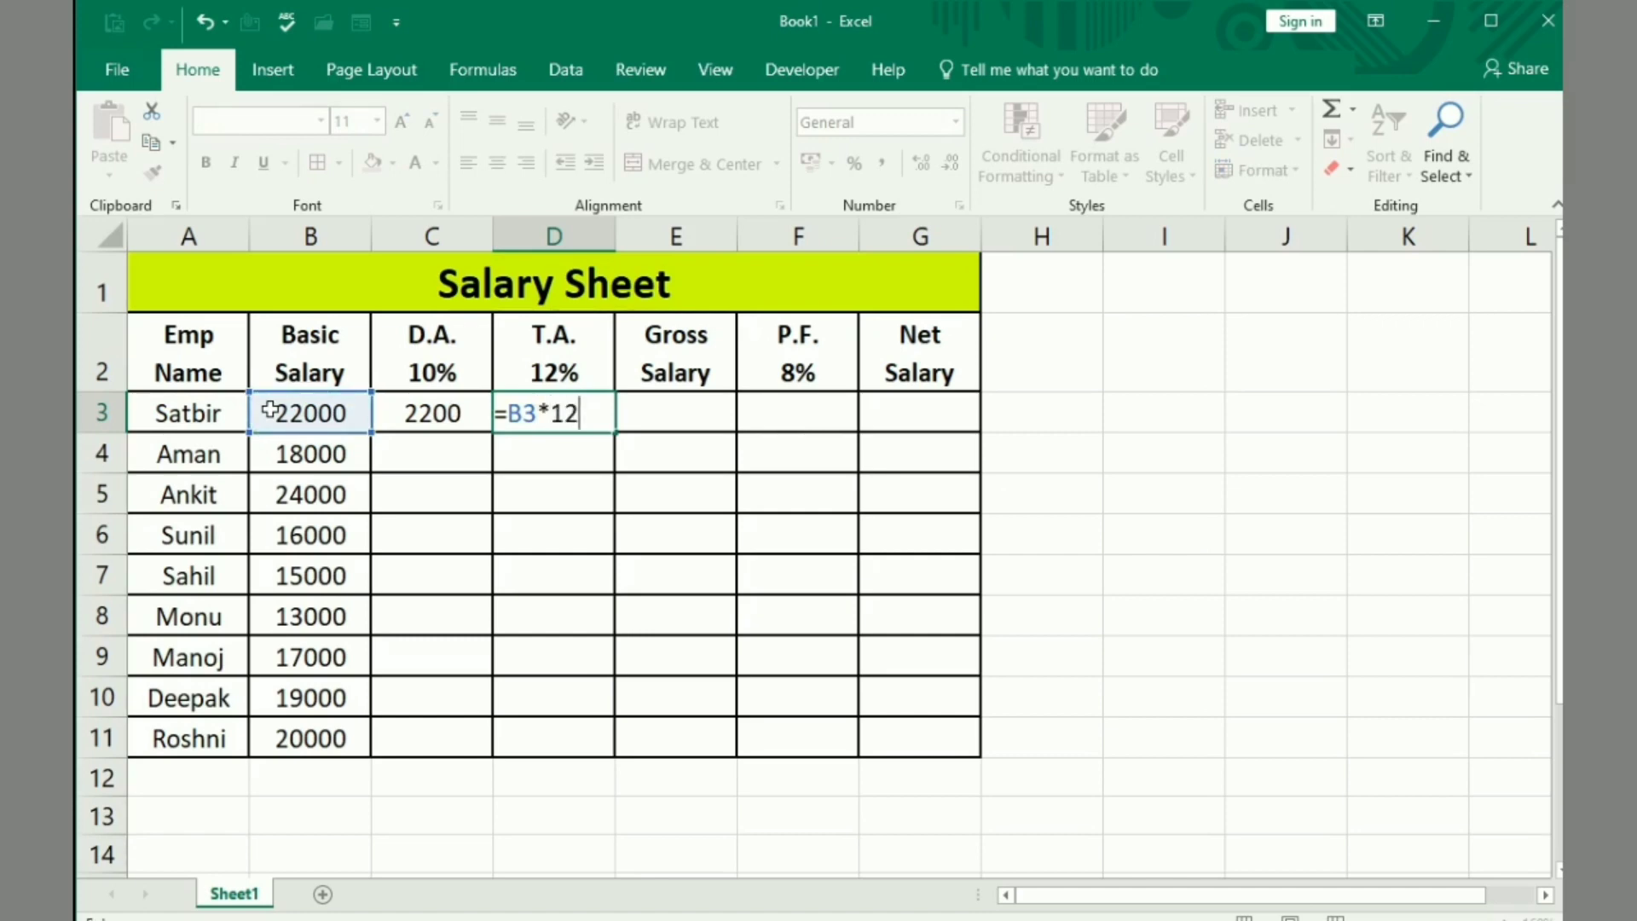
text(%)
key(Return)
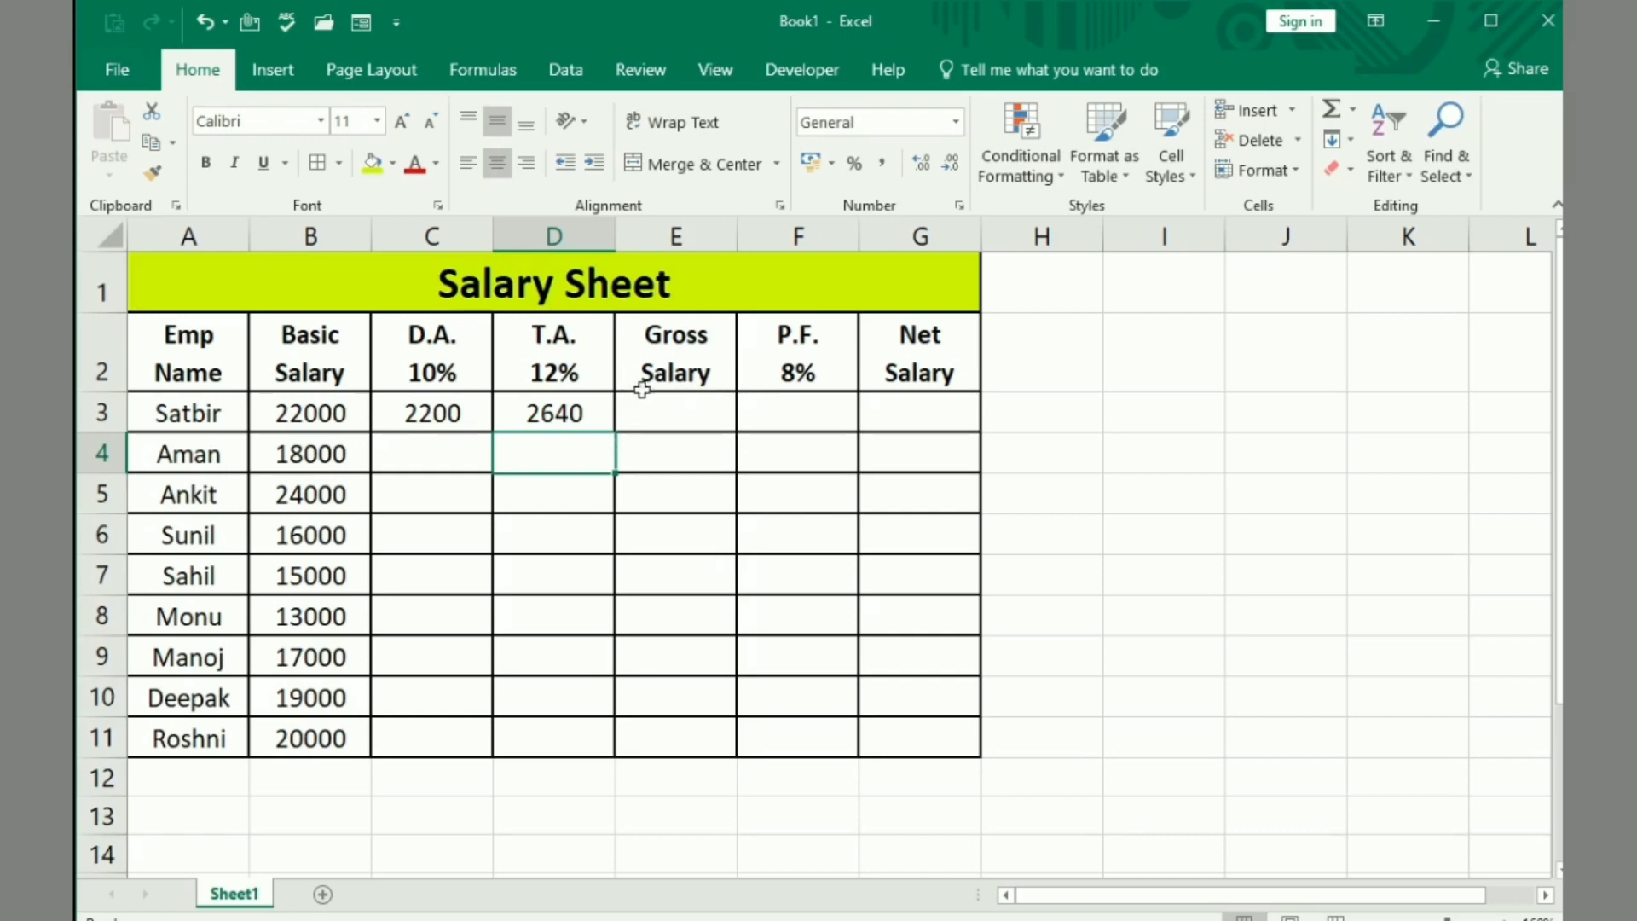
Calculate the first employee's gross salary in E3 with the formula =sum(B3:D3)
click(672, 411)
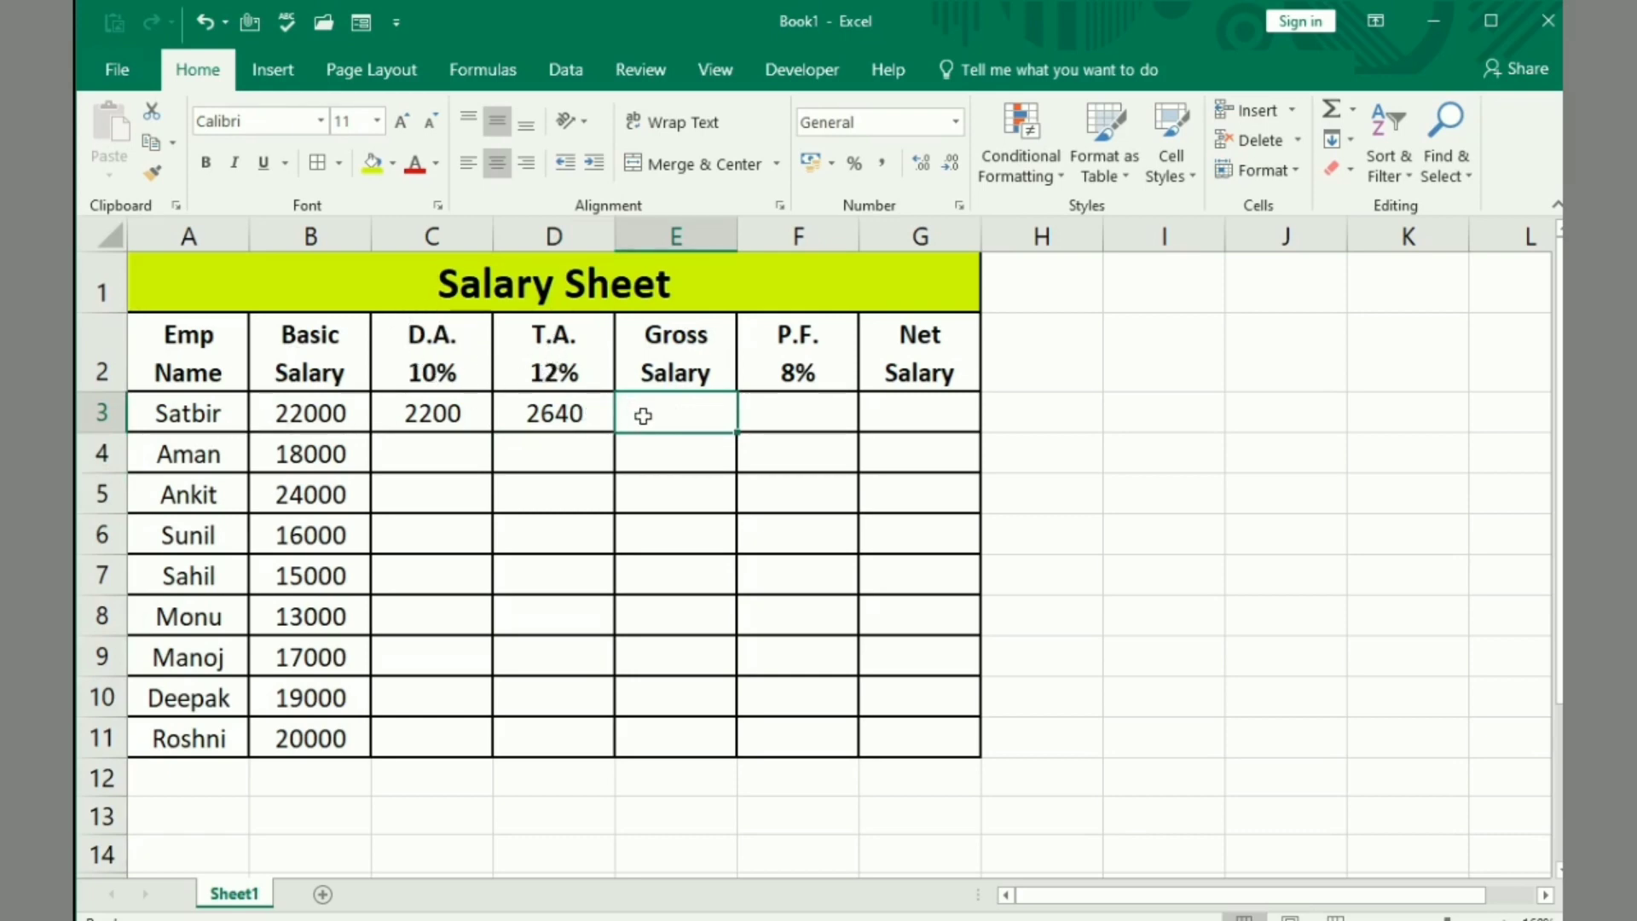
text(=)
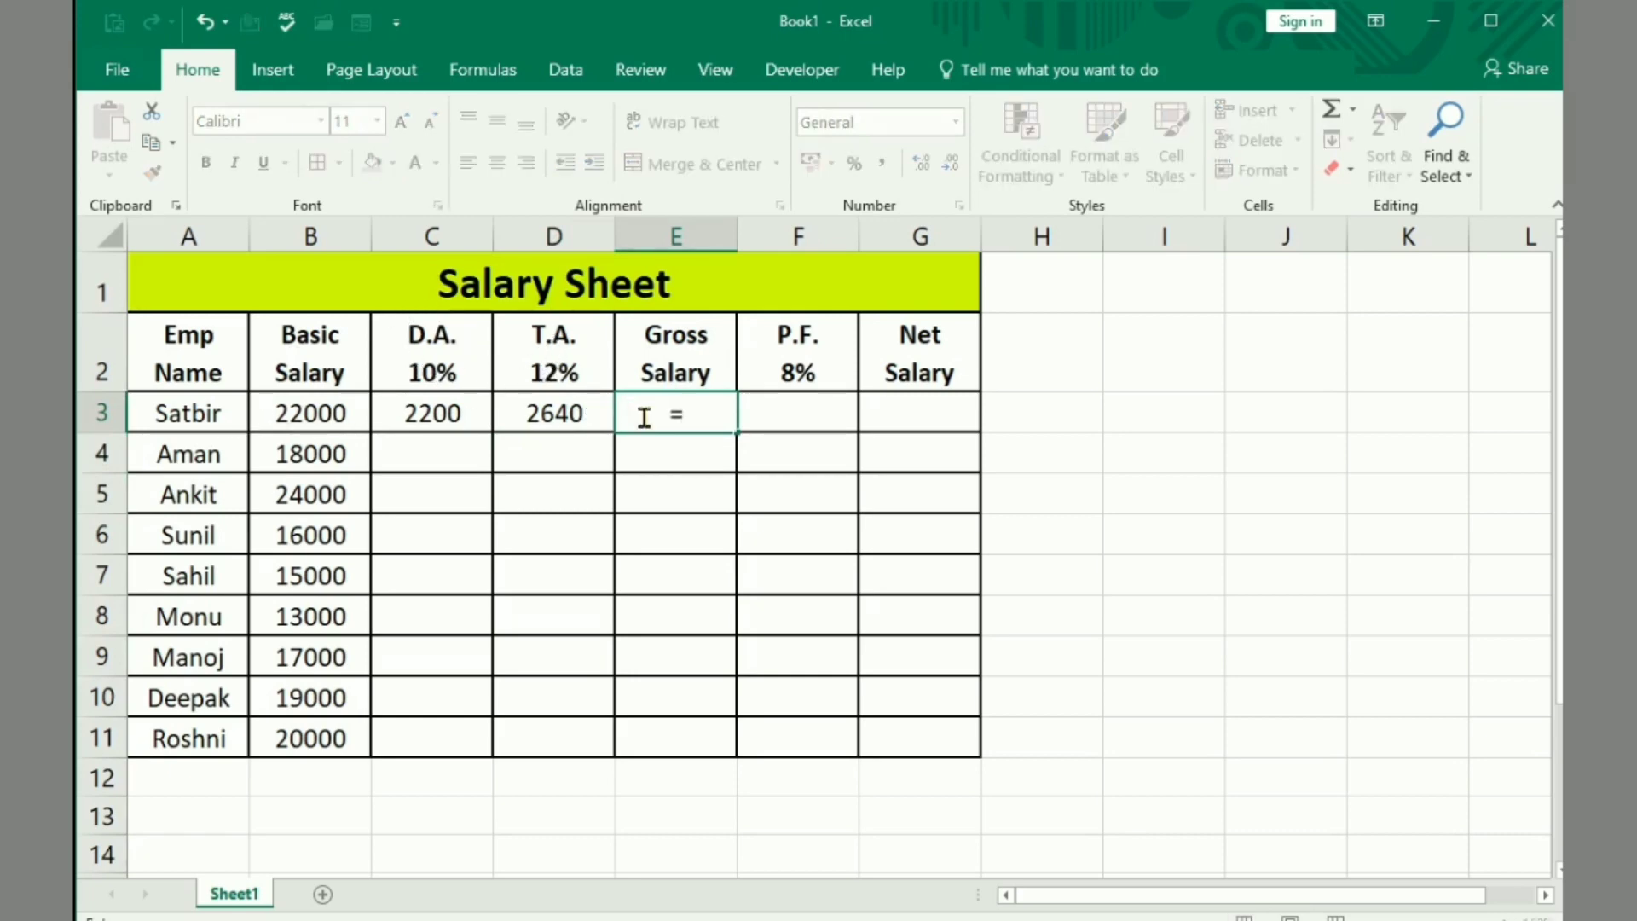
text(sum)
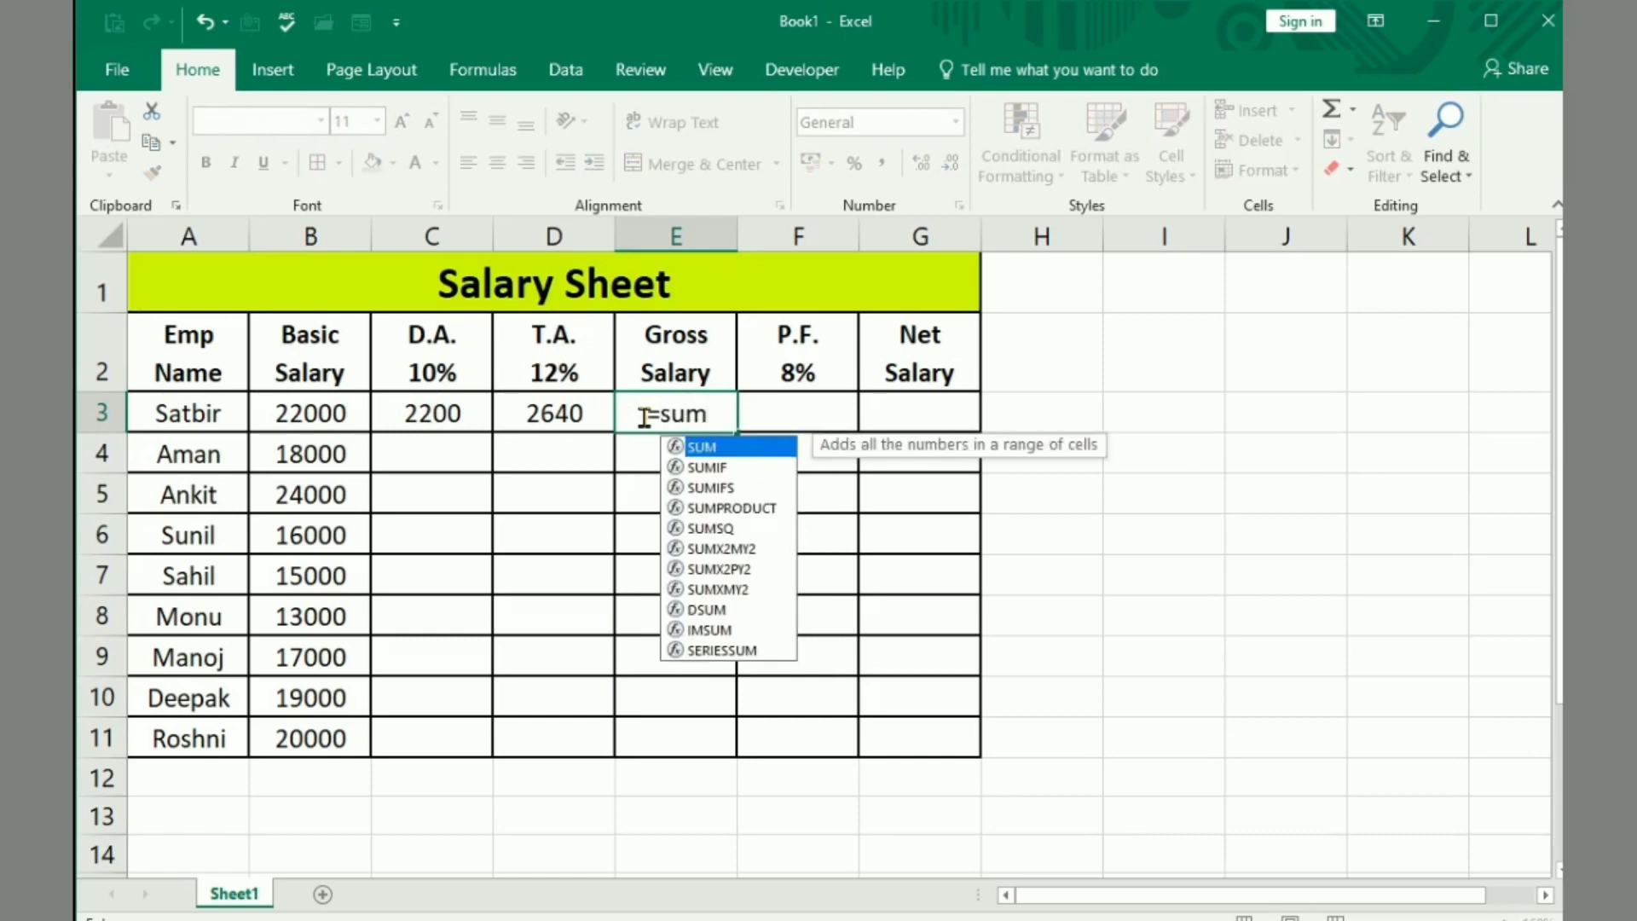
text(()
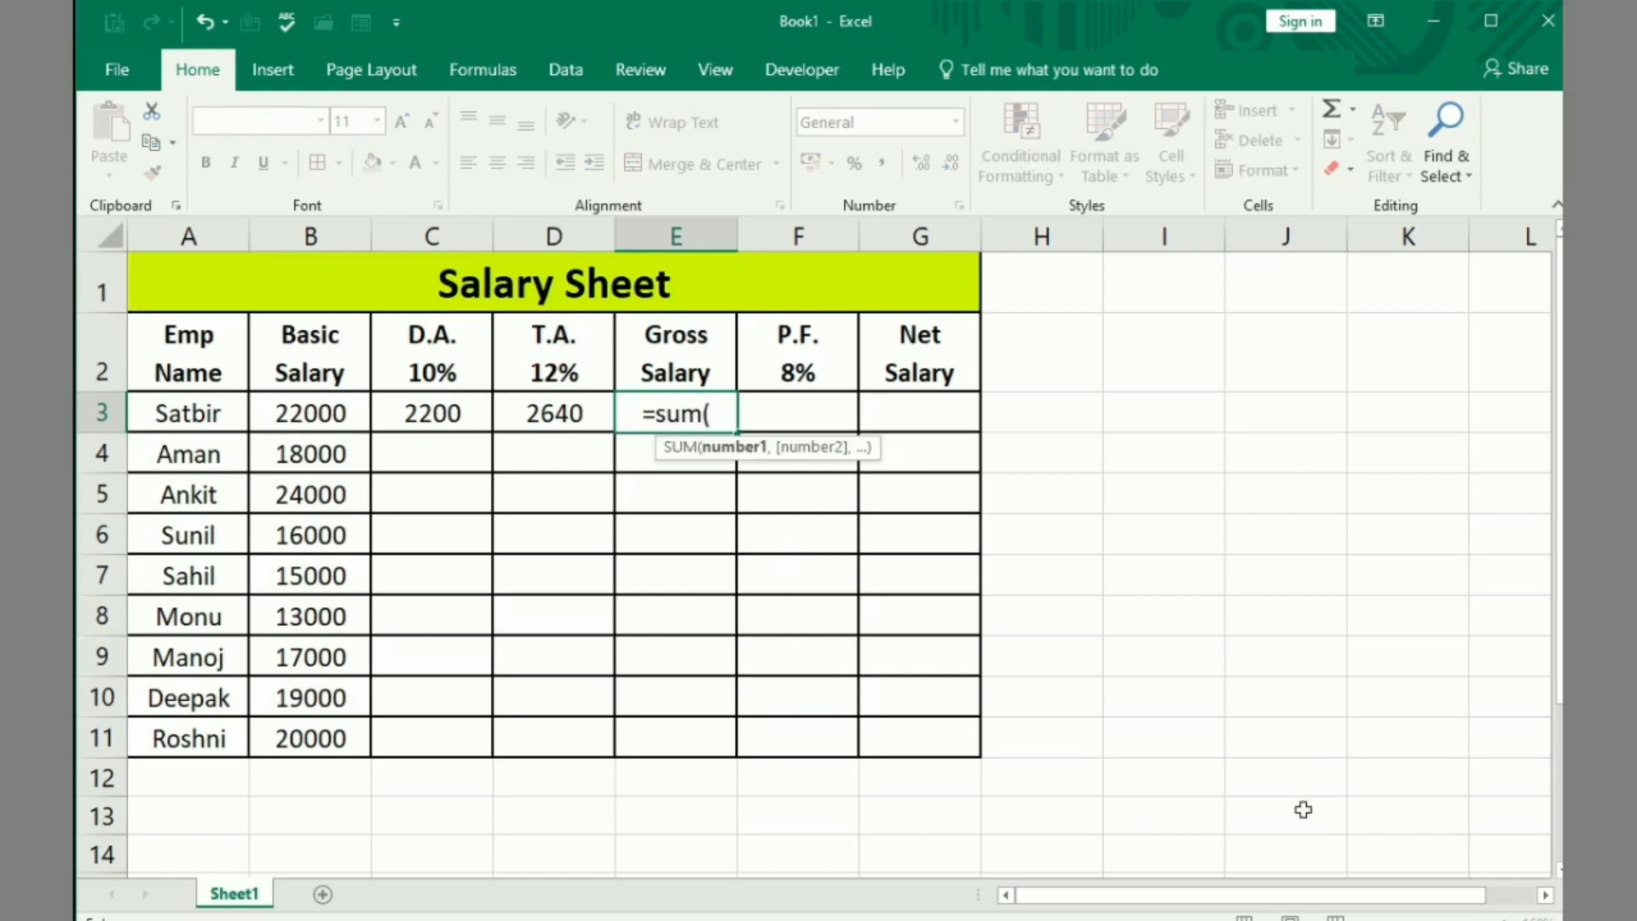
drag(336, 413, 547, 415)
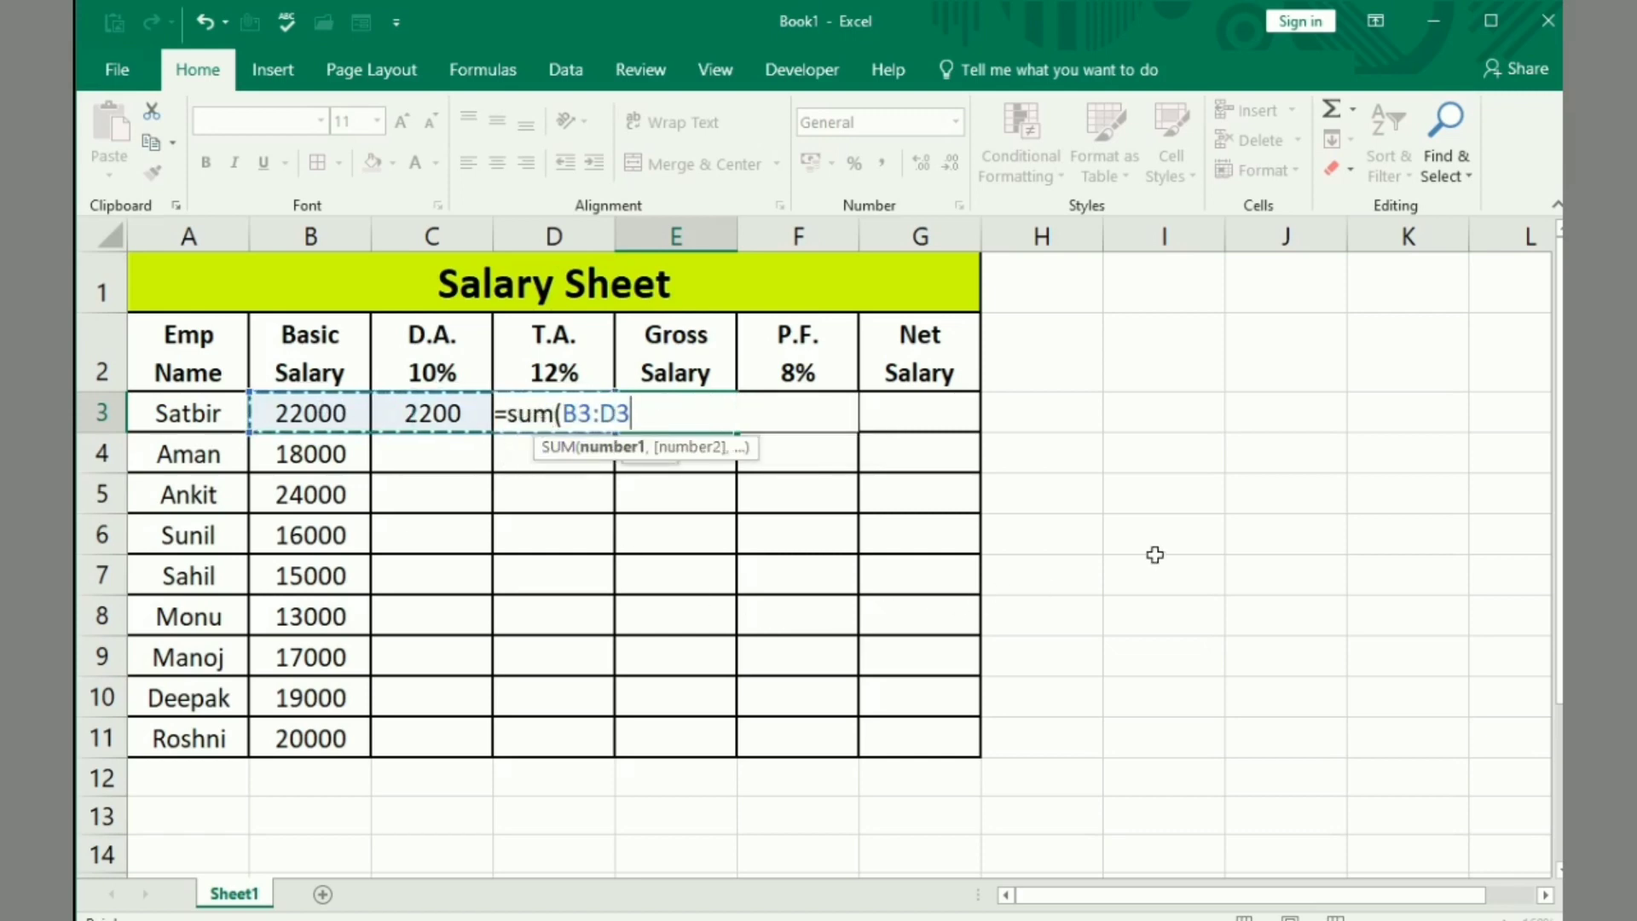
text())
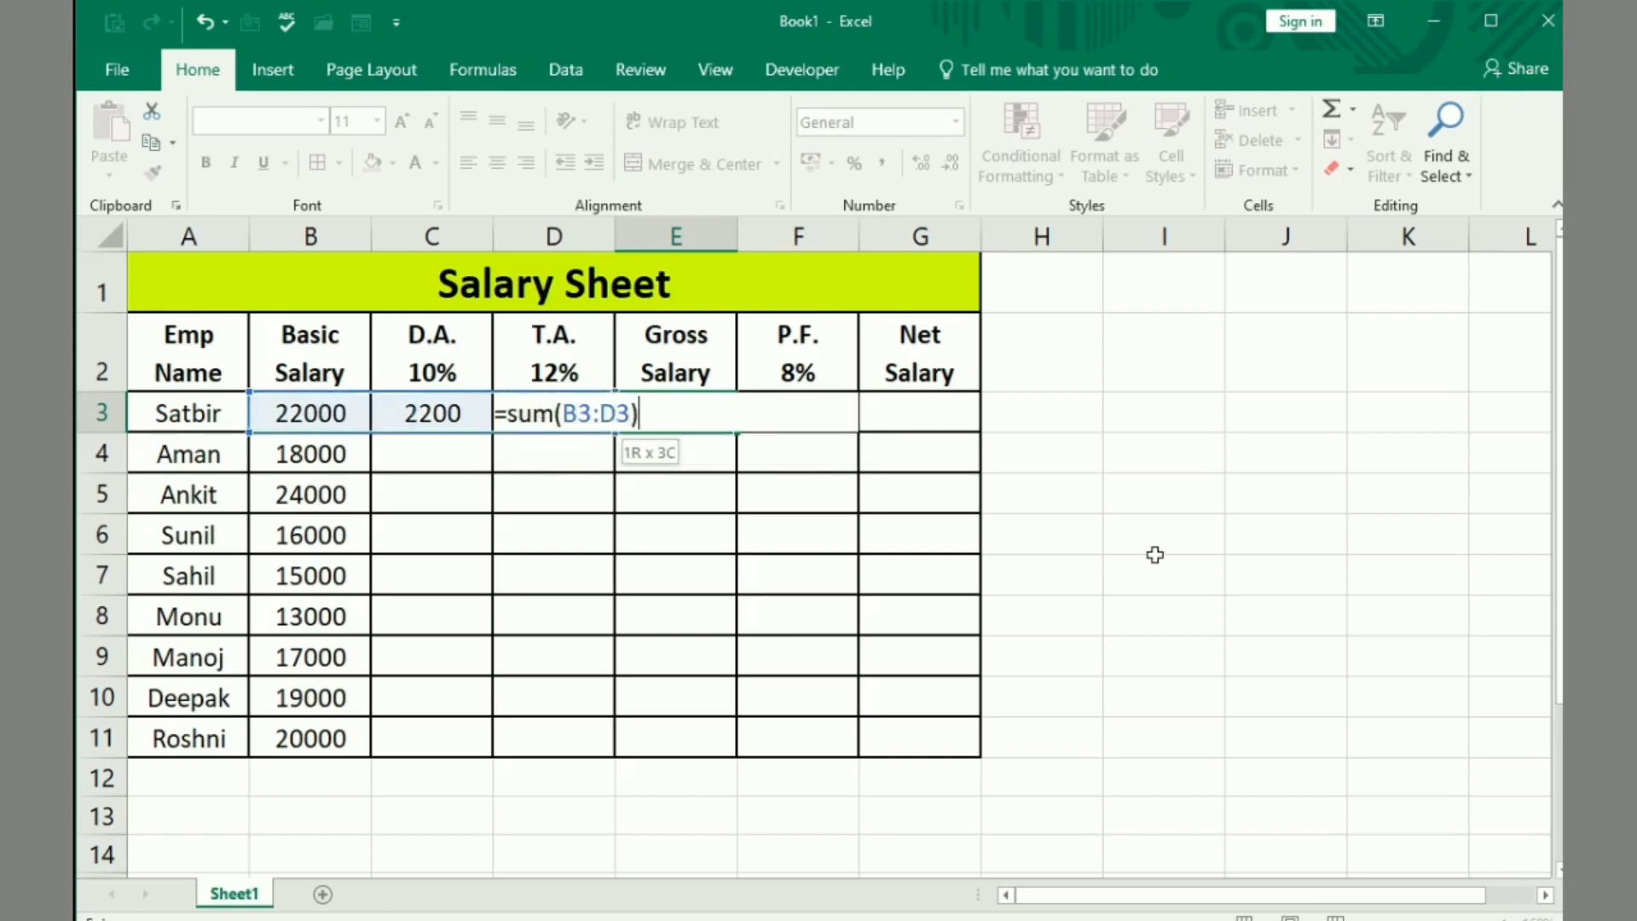
key(Return)
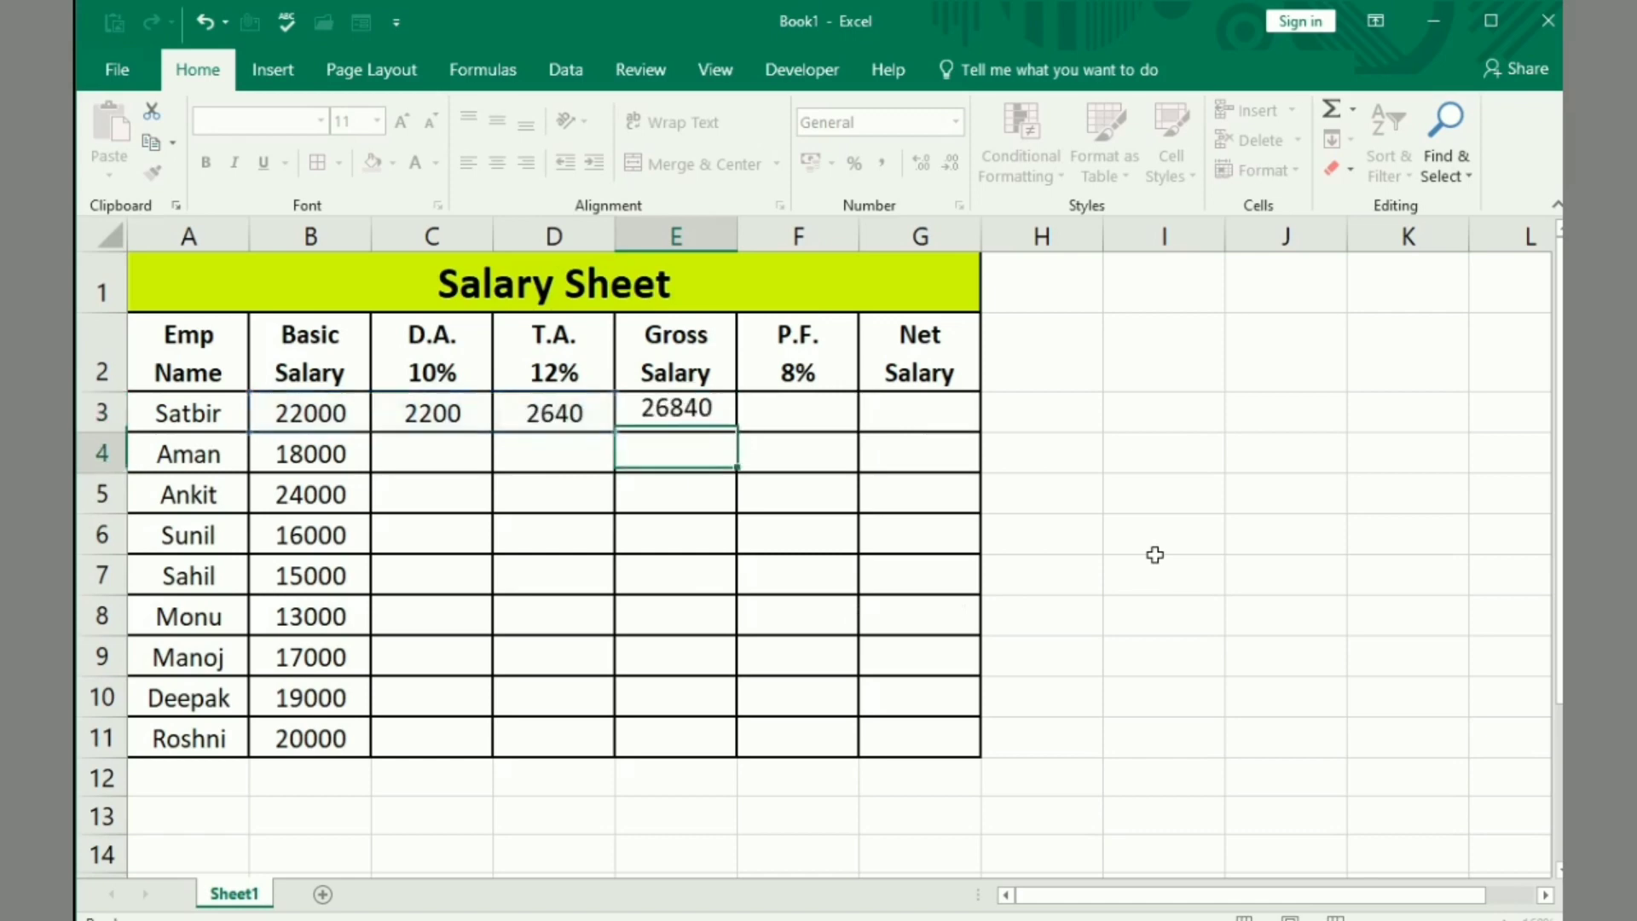
Clear the gross salary formula from cell E3
click(701, 413)
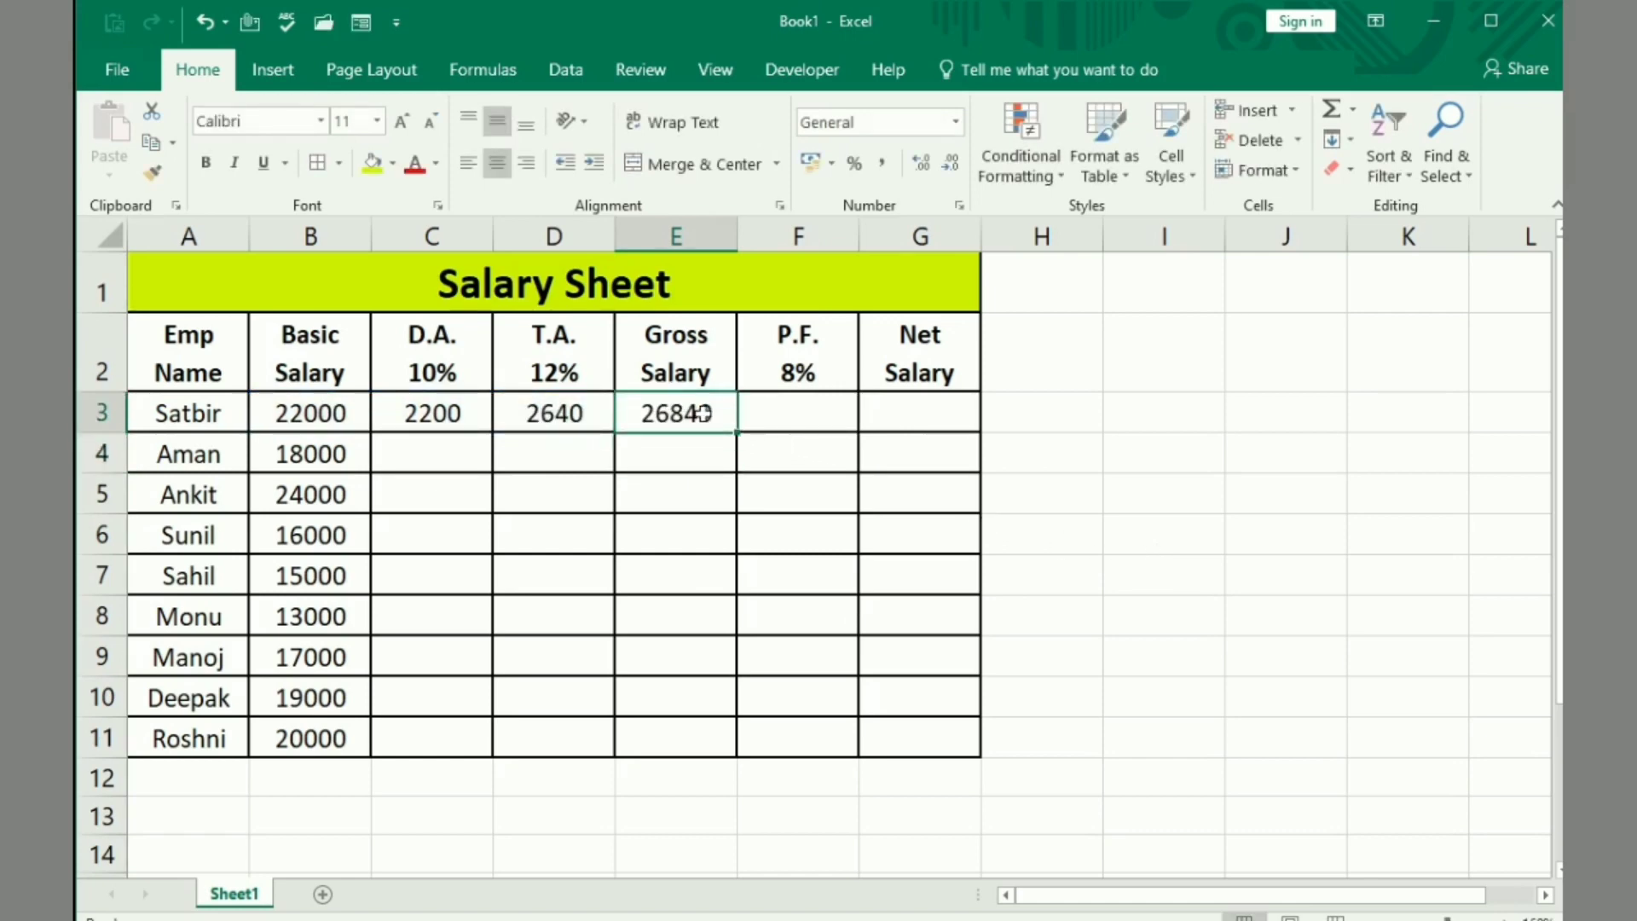
key(BackSpace)
click(1032, 510)
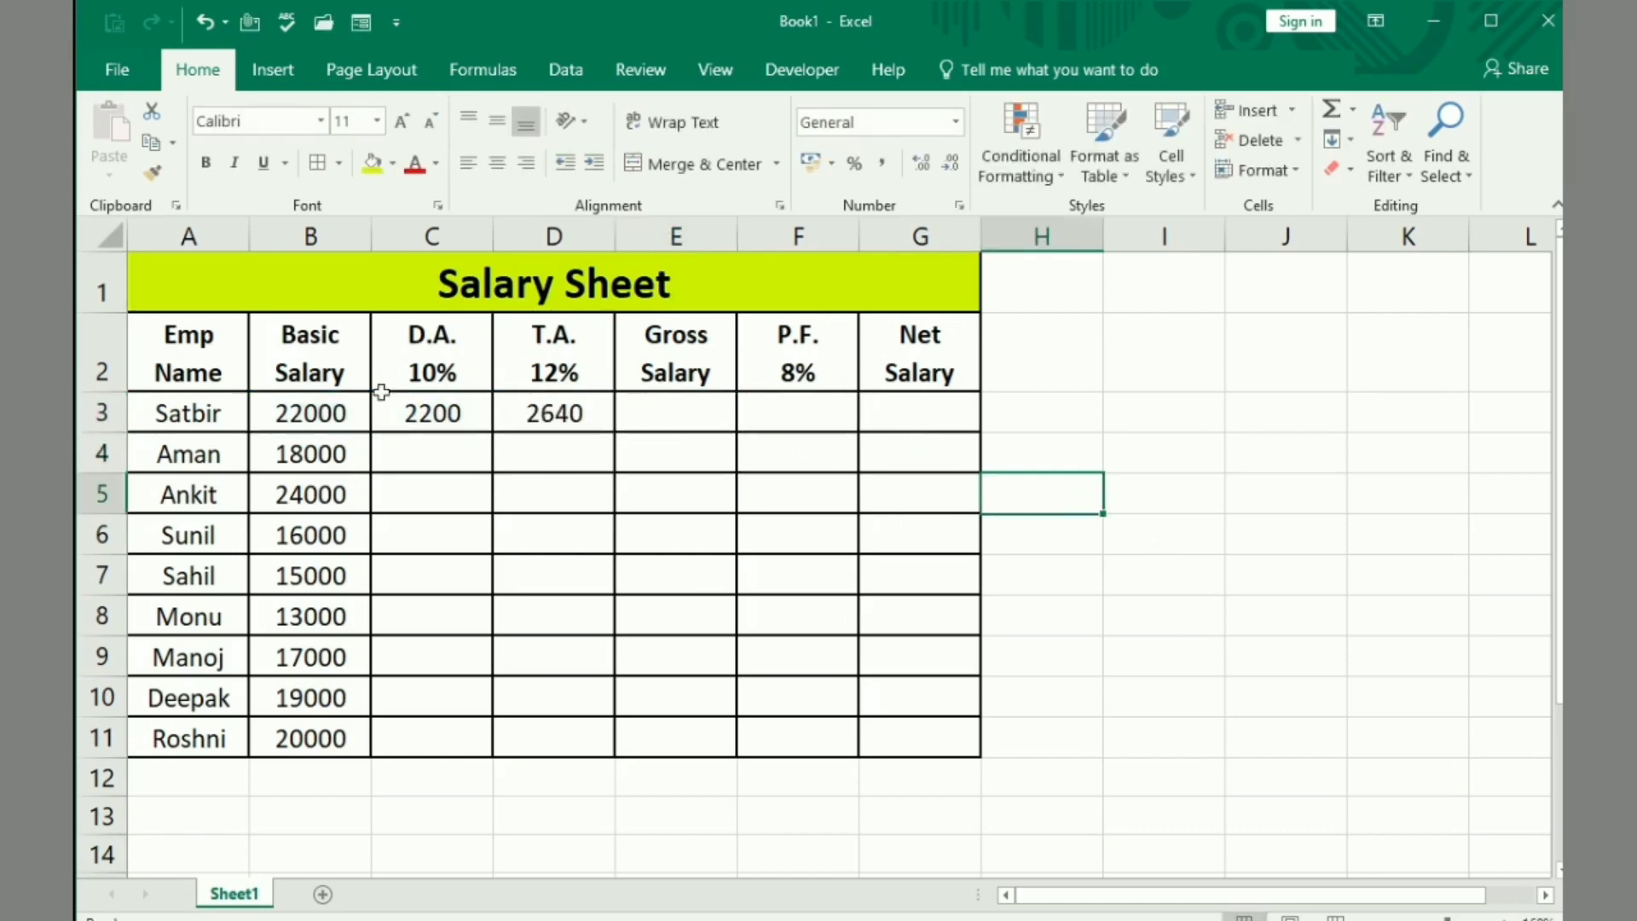
Total the first employee's basic salary, D.A. and T.A. into E3 using AutoSum on the range B3:E3
drag(337, 418, 629, 411)
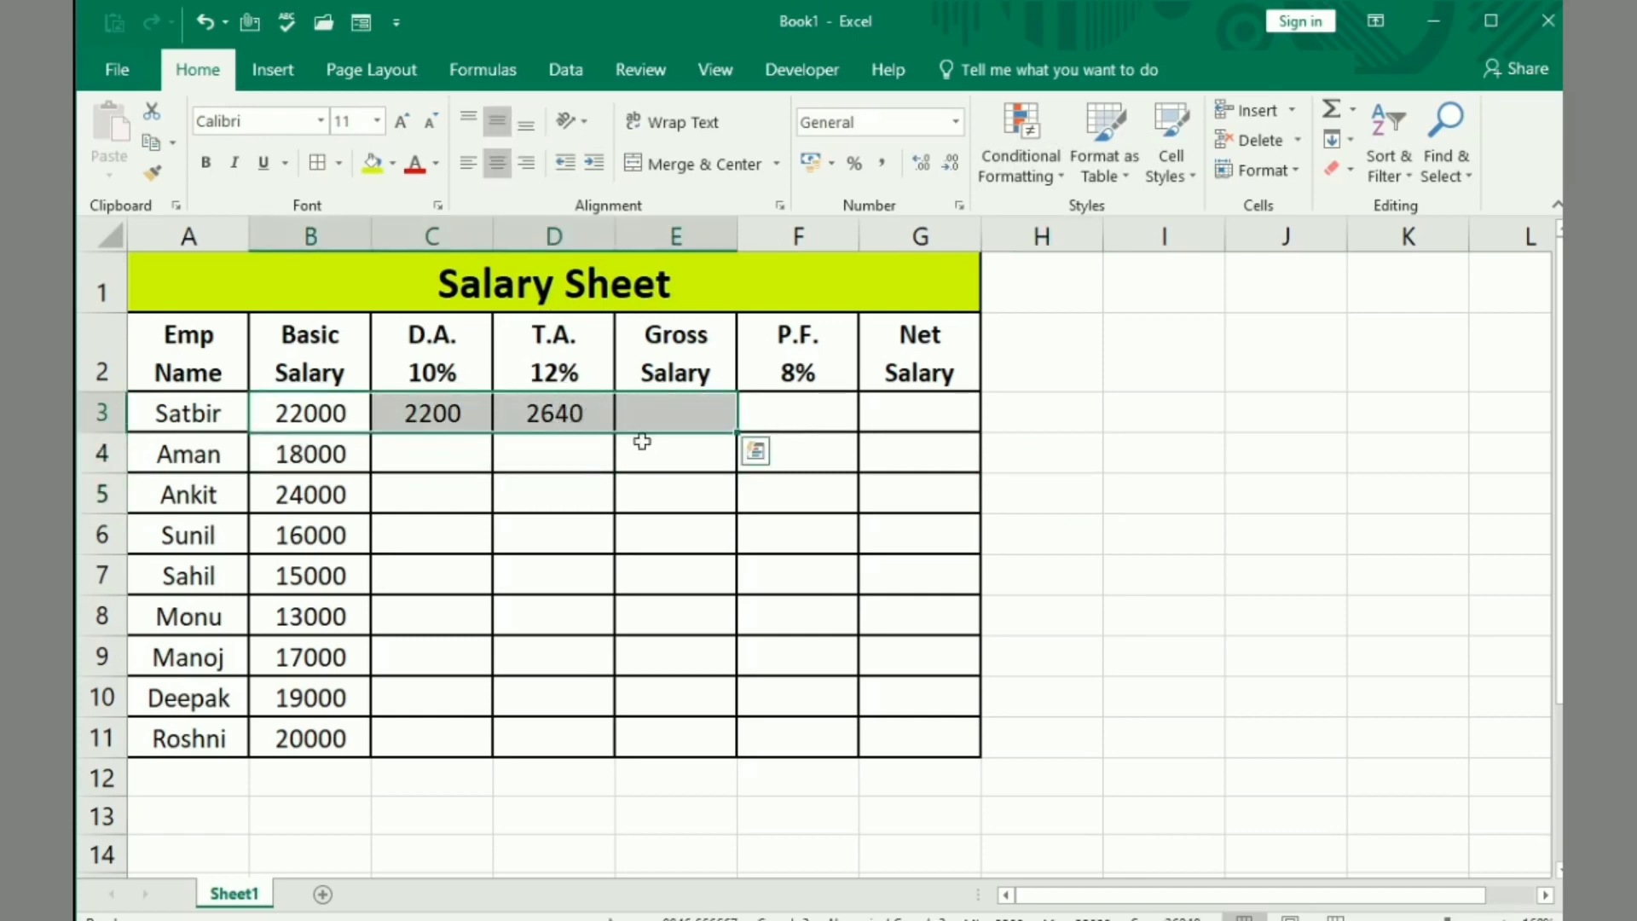
click(1352, 109)
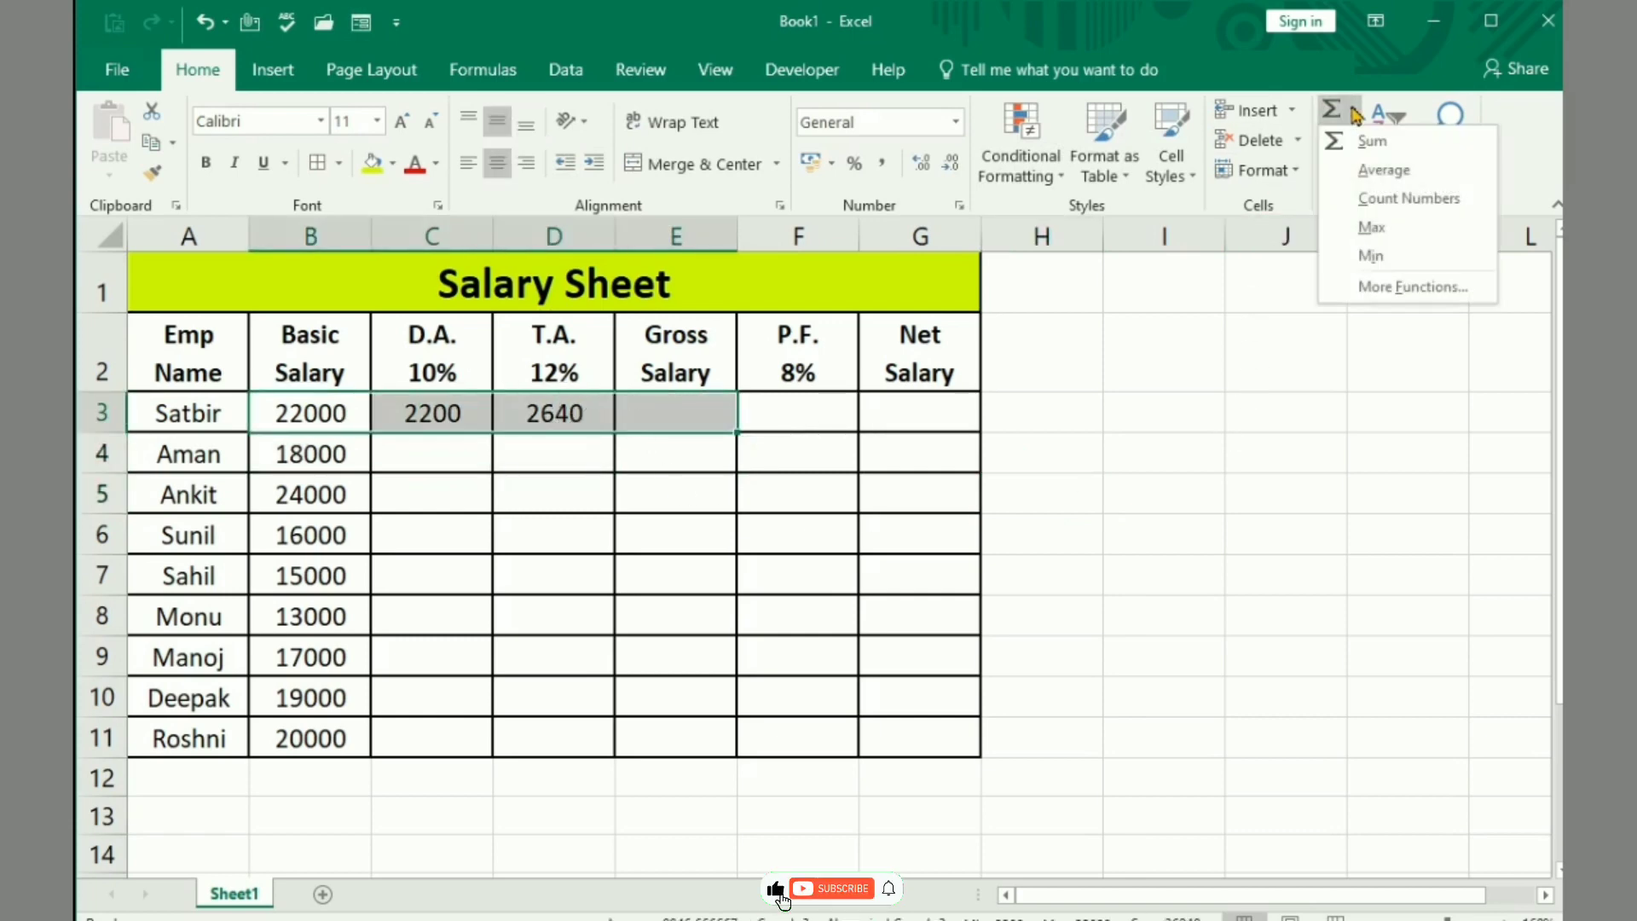
click(1372, 141)
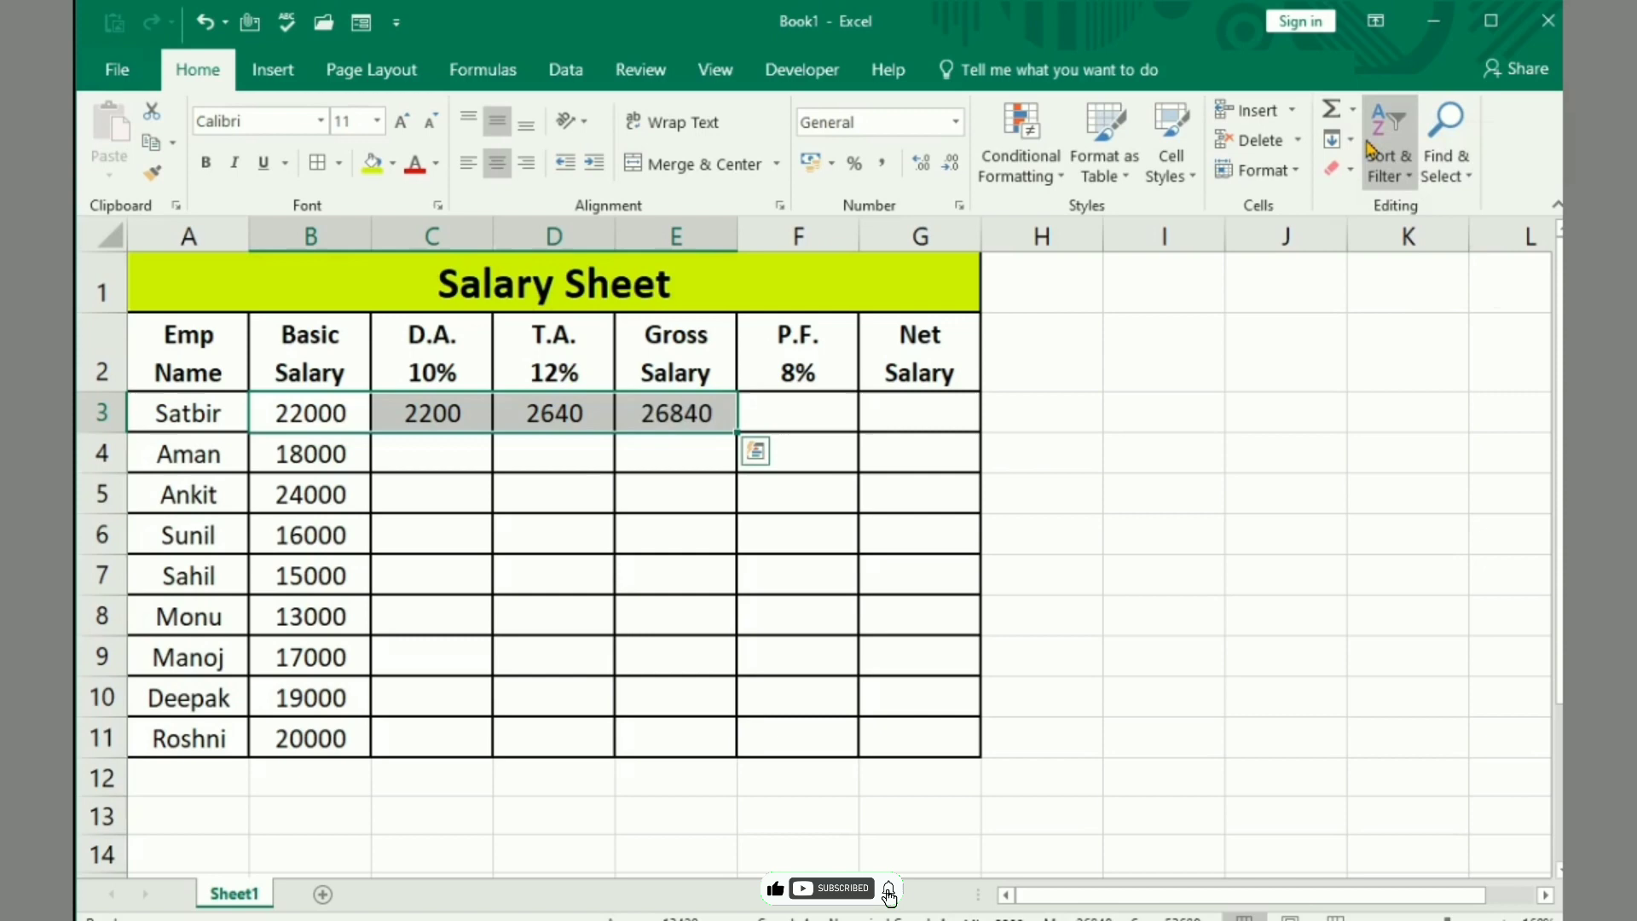
click(1040, 449)
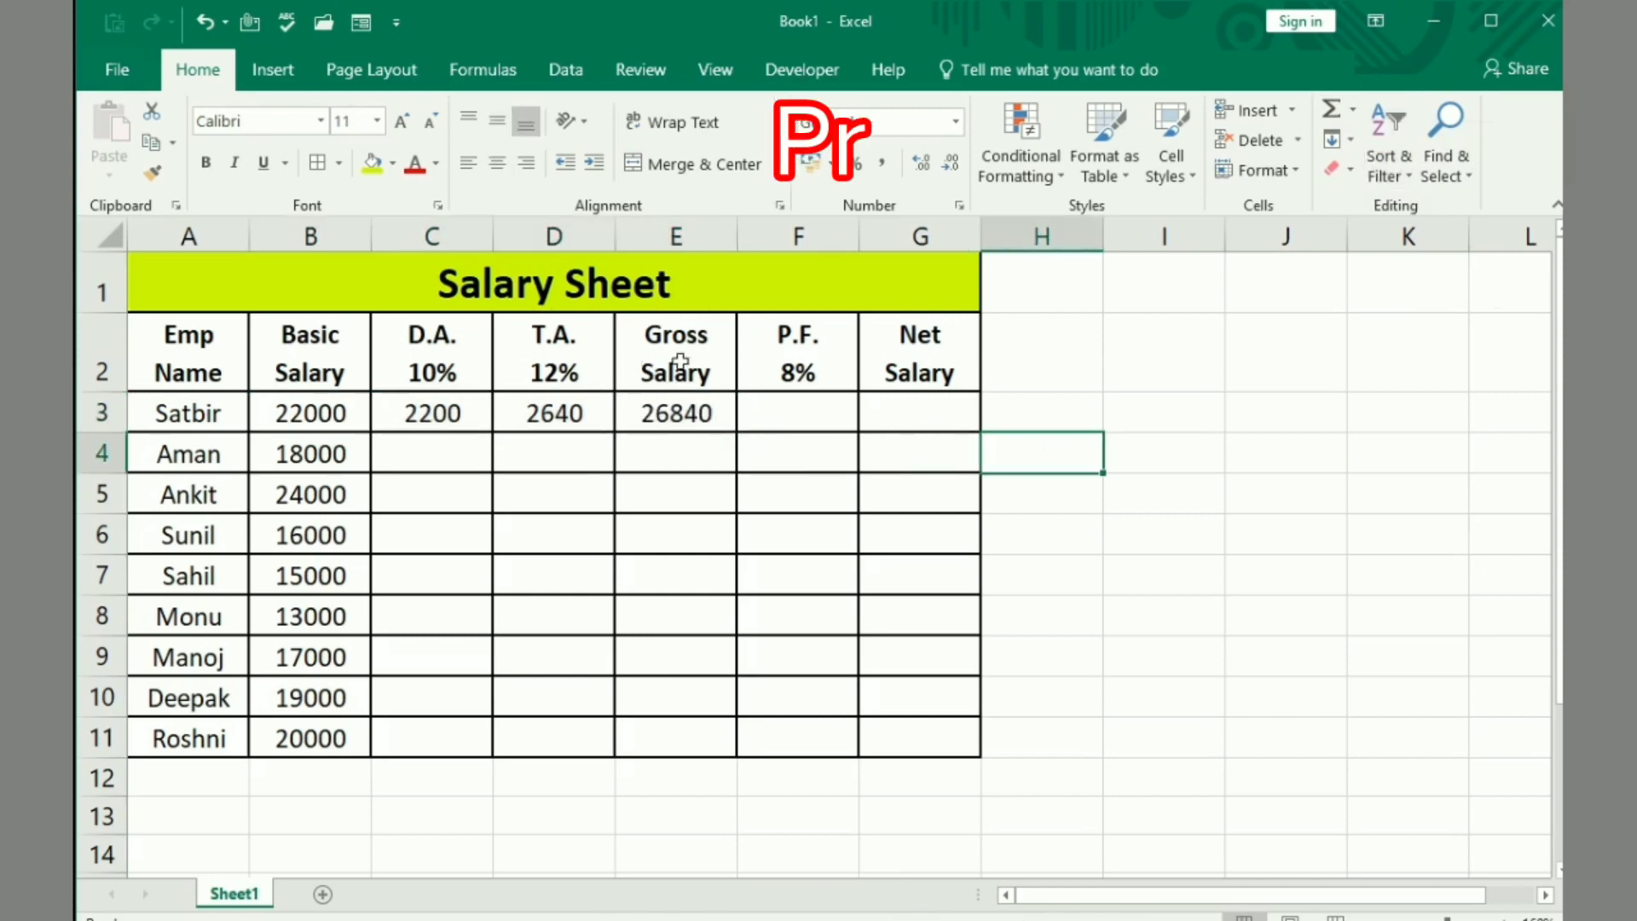
Calculate the first employee's P.F. in F3 with the formula =B3*8%
click(790, 414)
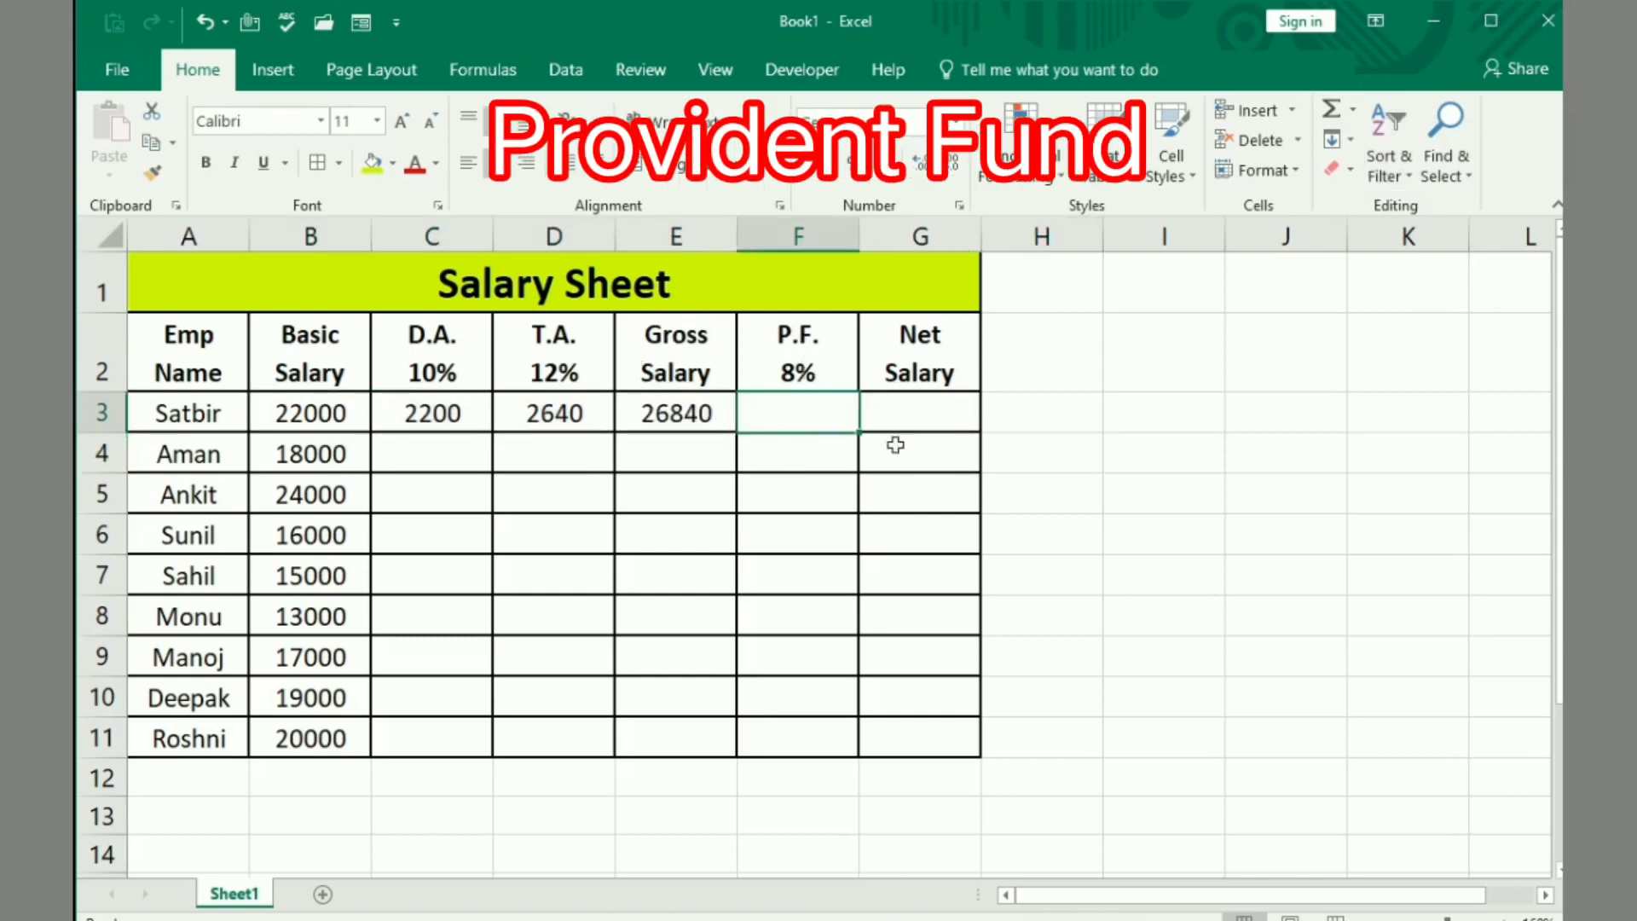
text(=)
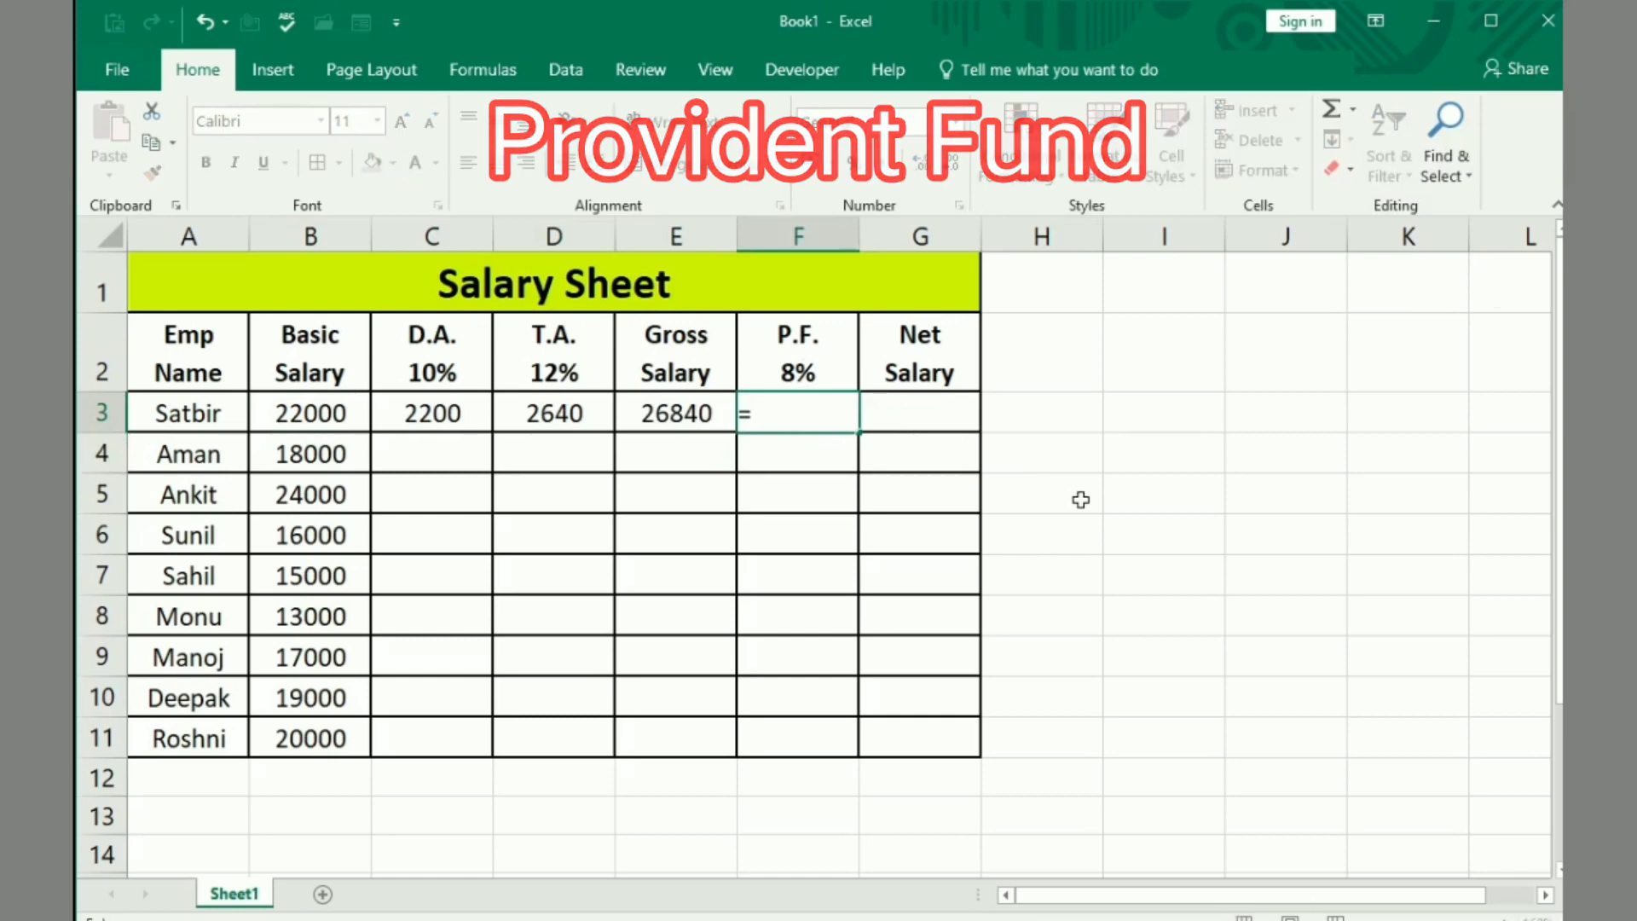
click(277, 418)
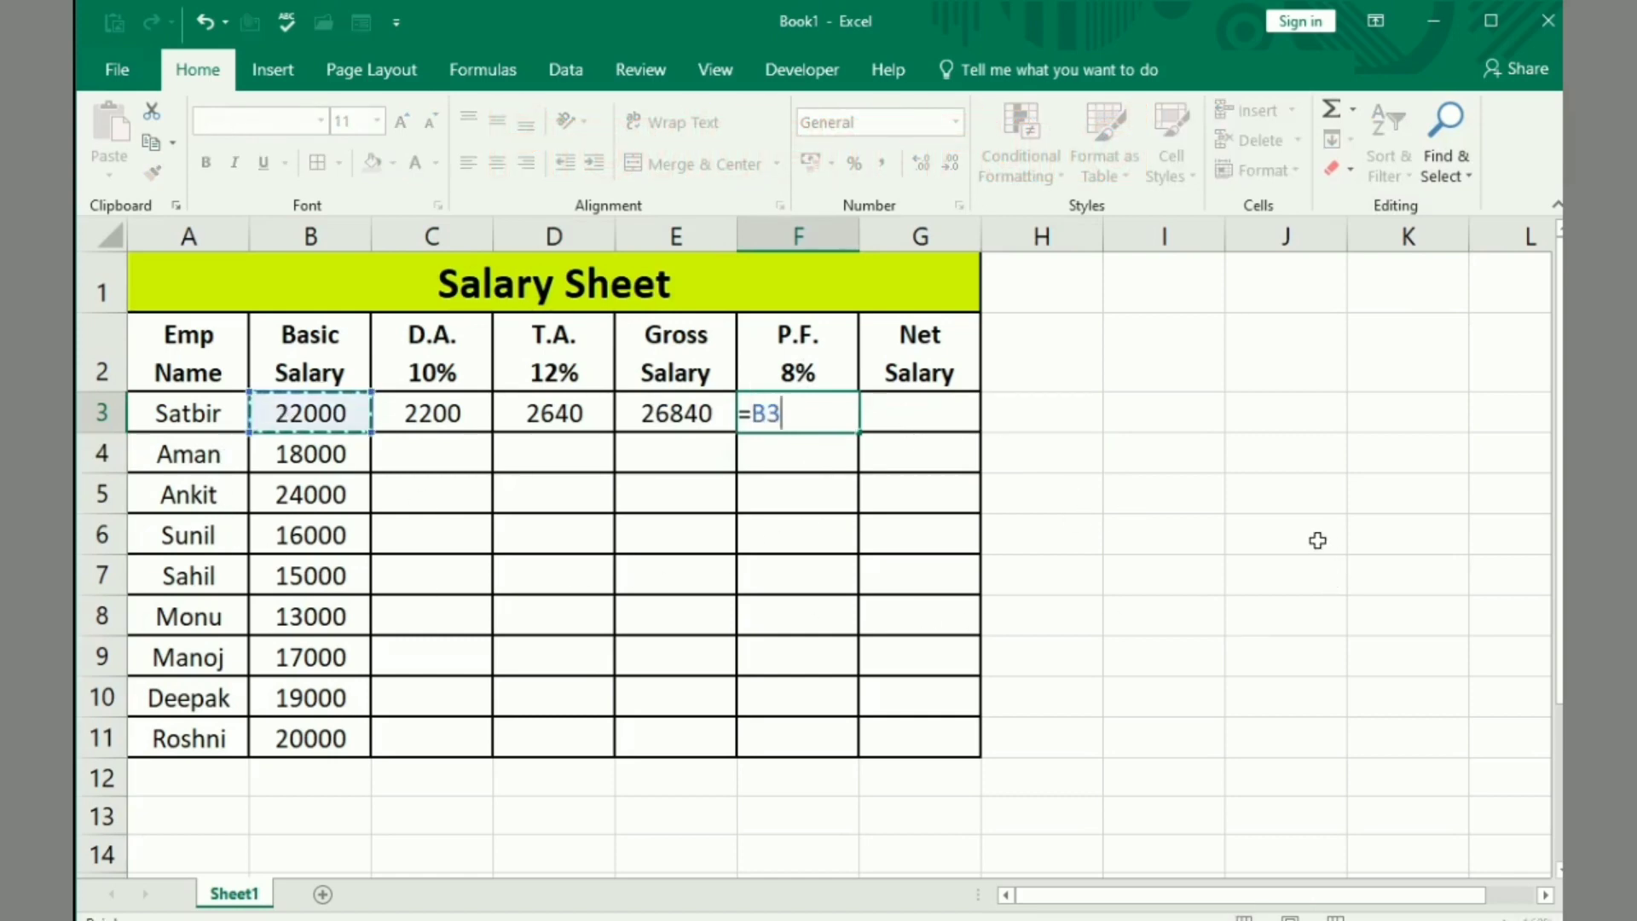
text(*)
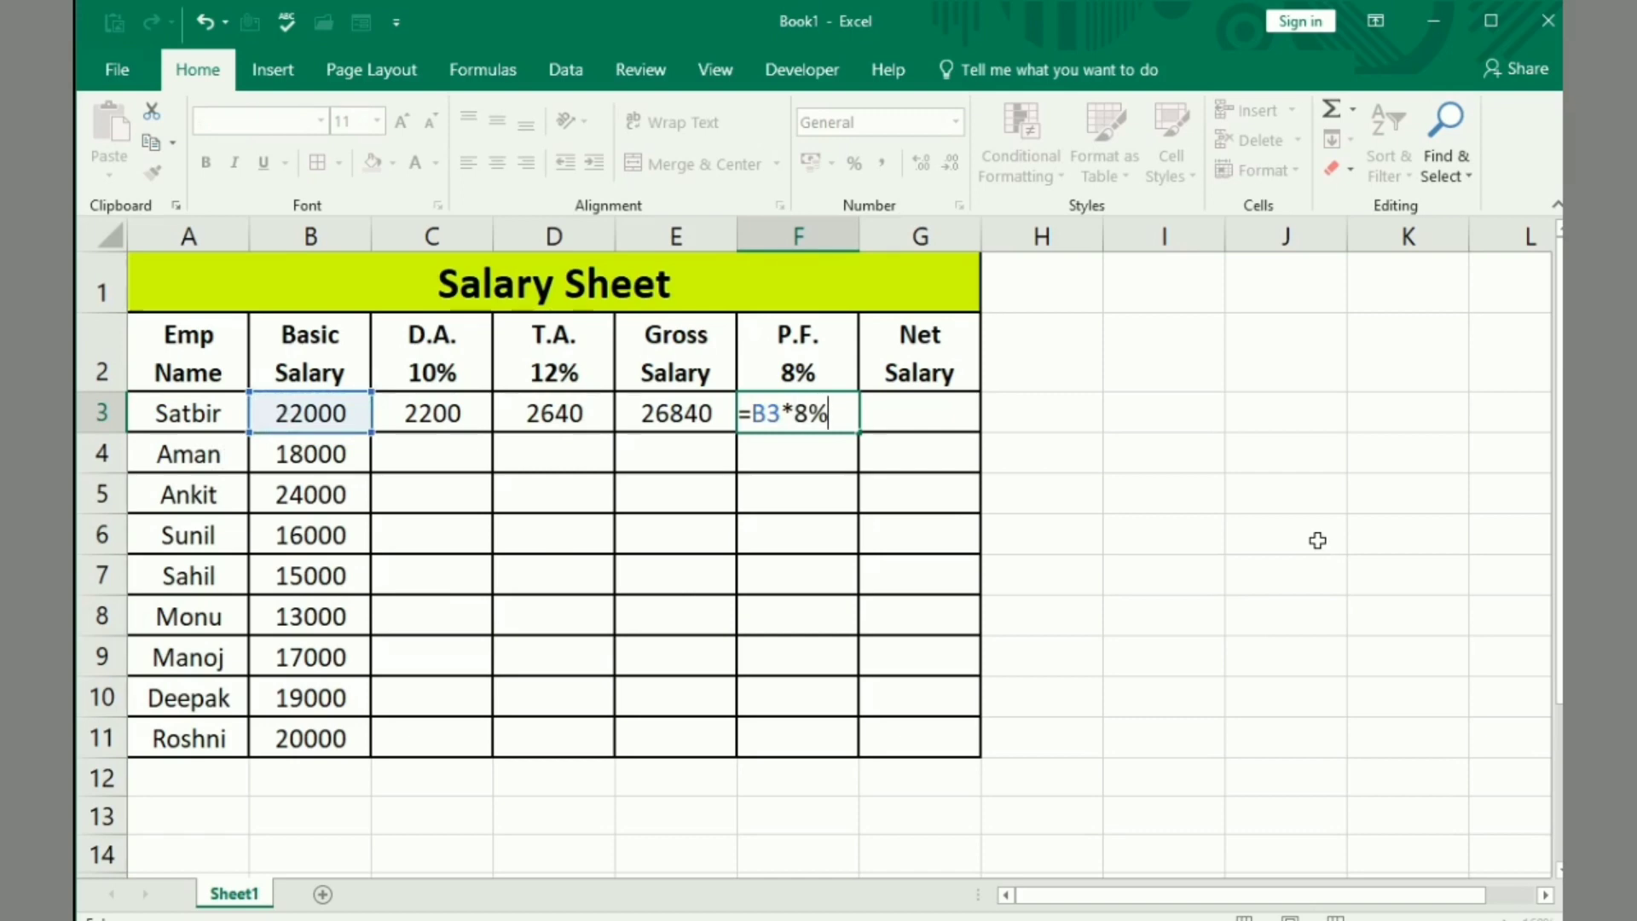
key(Return)
click(1309, 540)
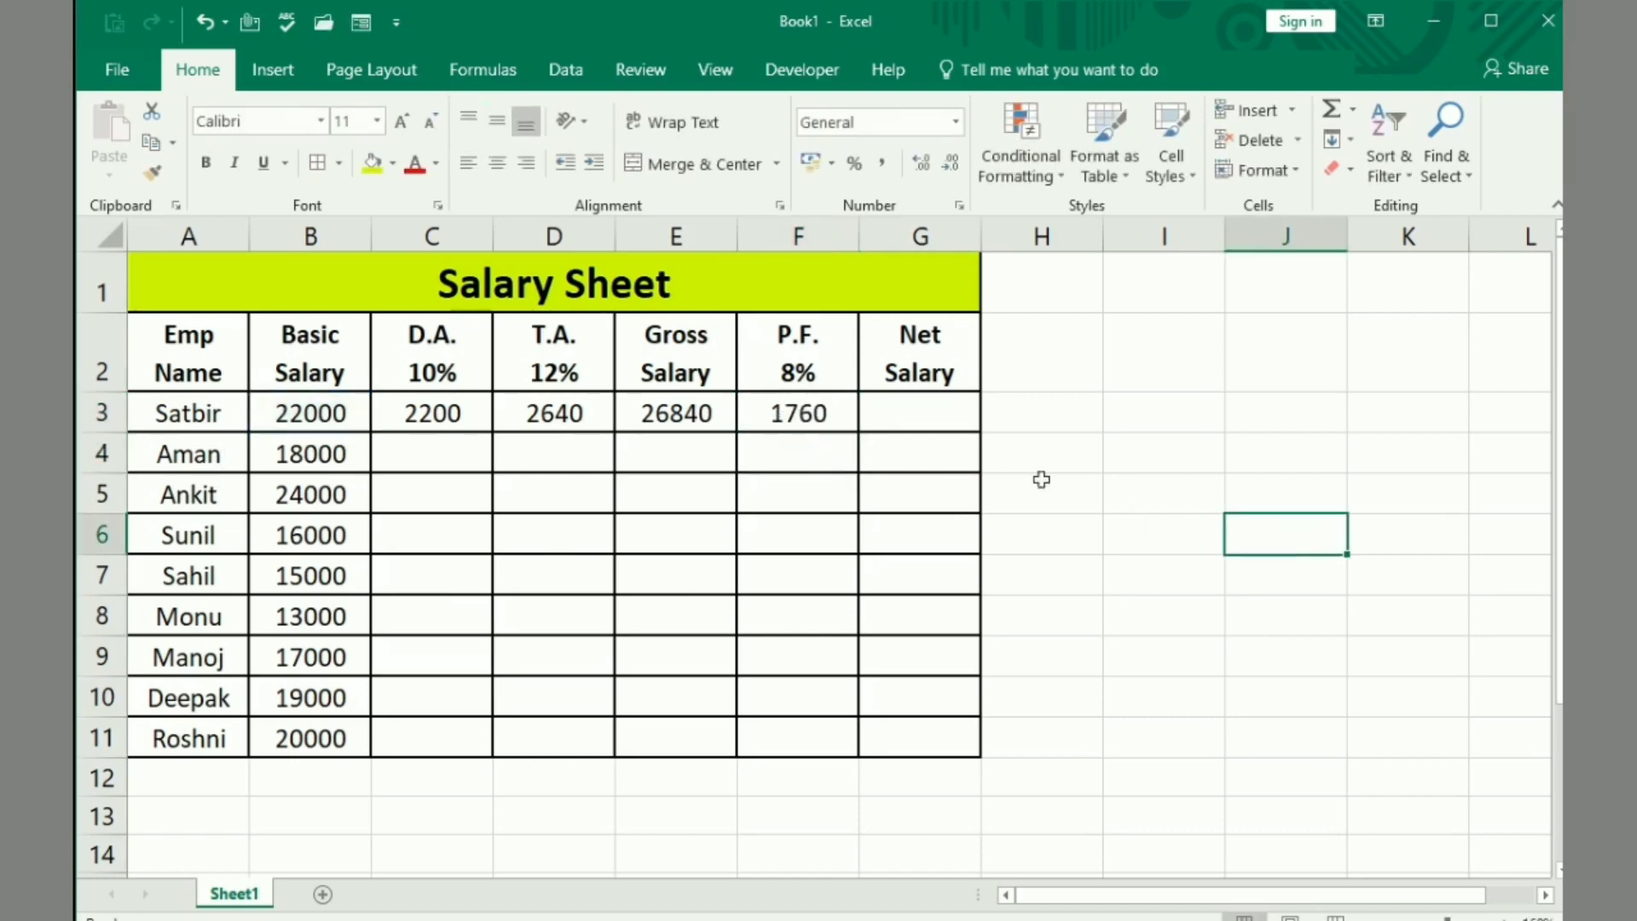
Calculate the first employee's net salary in G3 with the formula =E3-F3
click(934, 423)
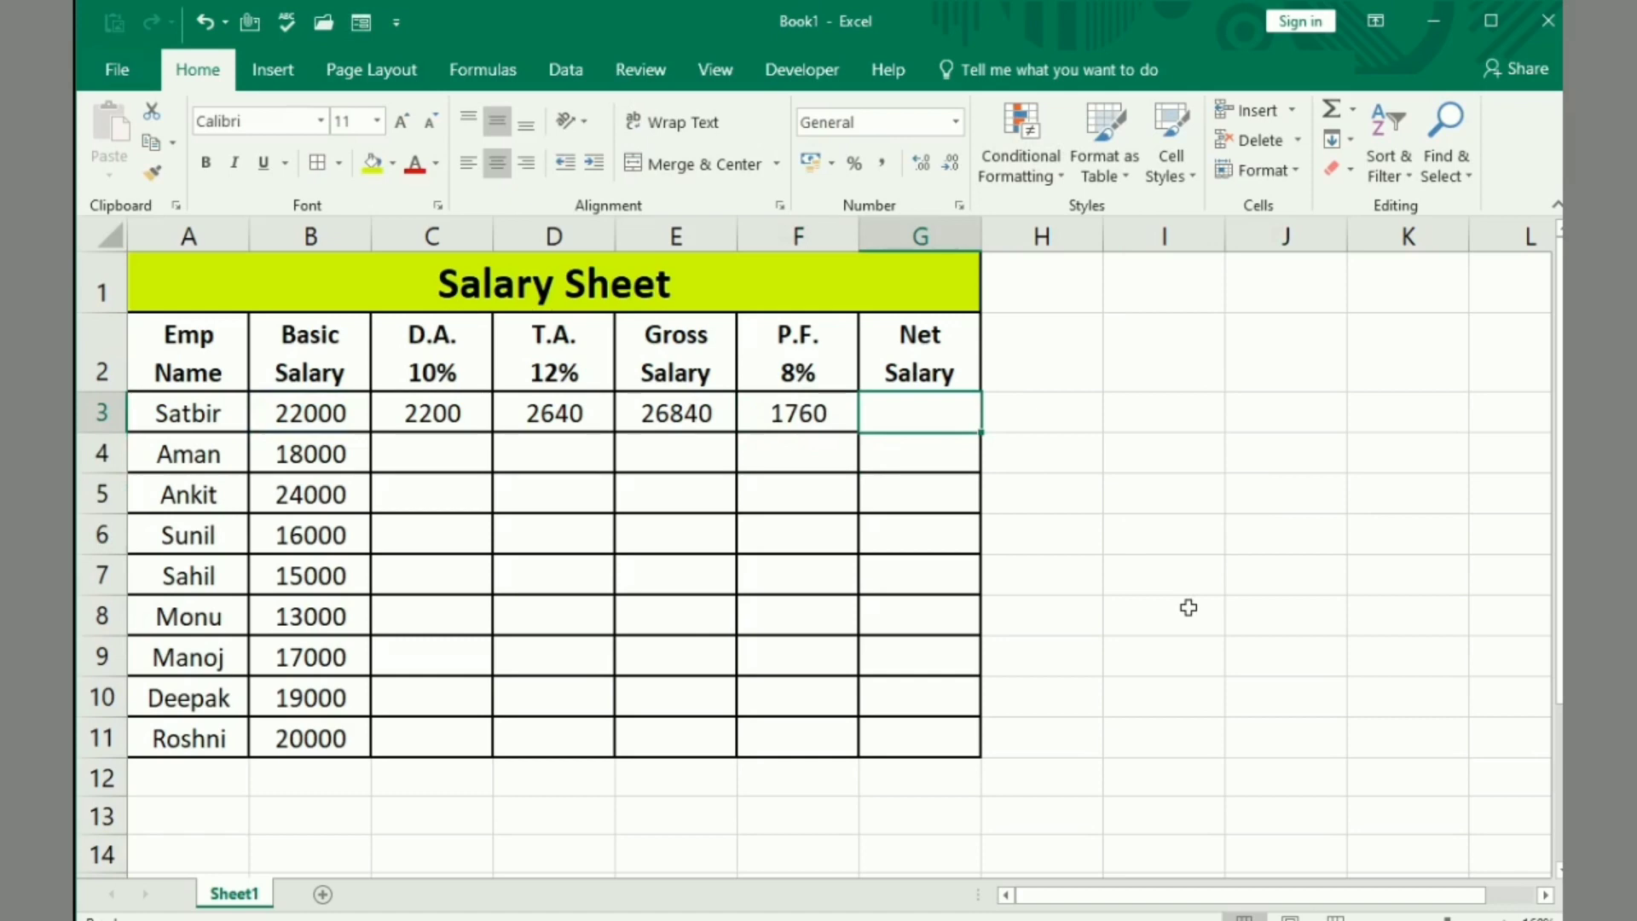
text(=)
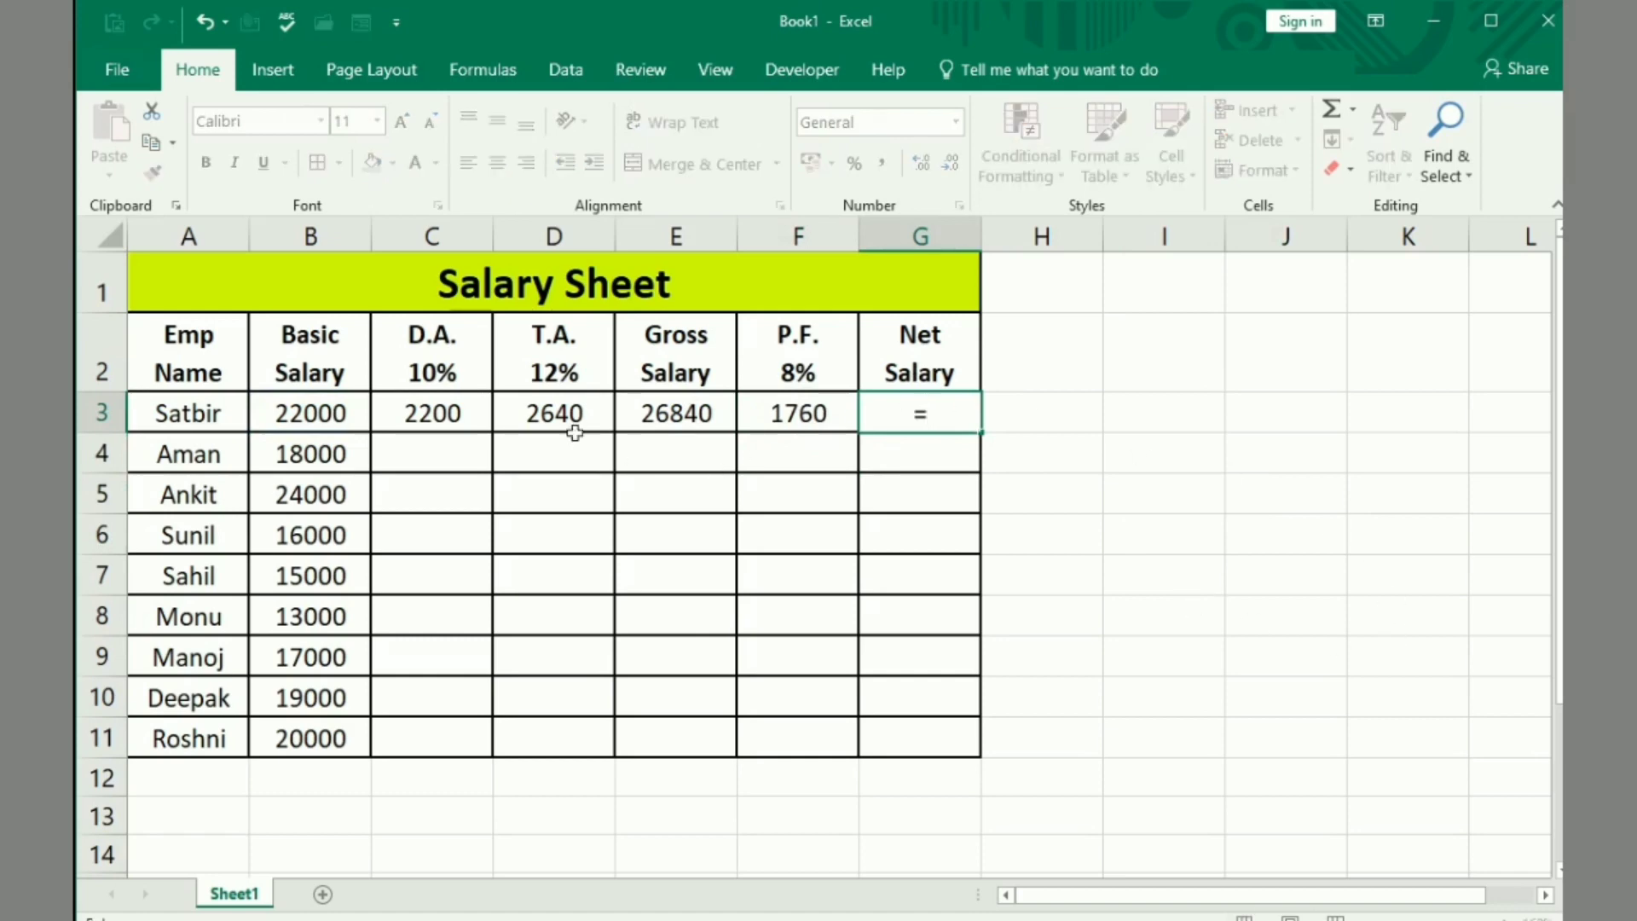
click(682, 418)
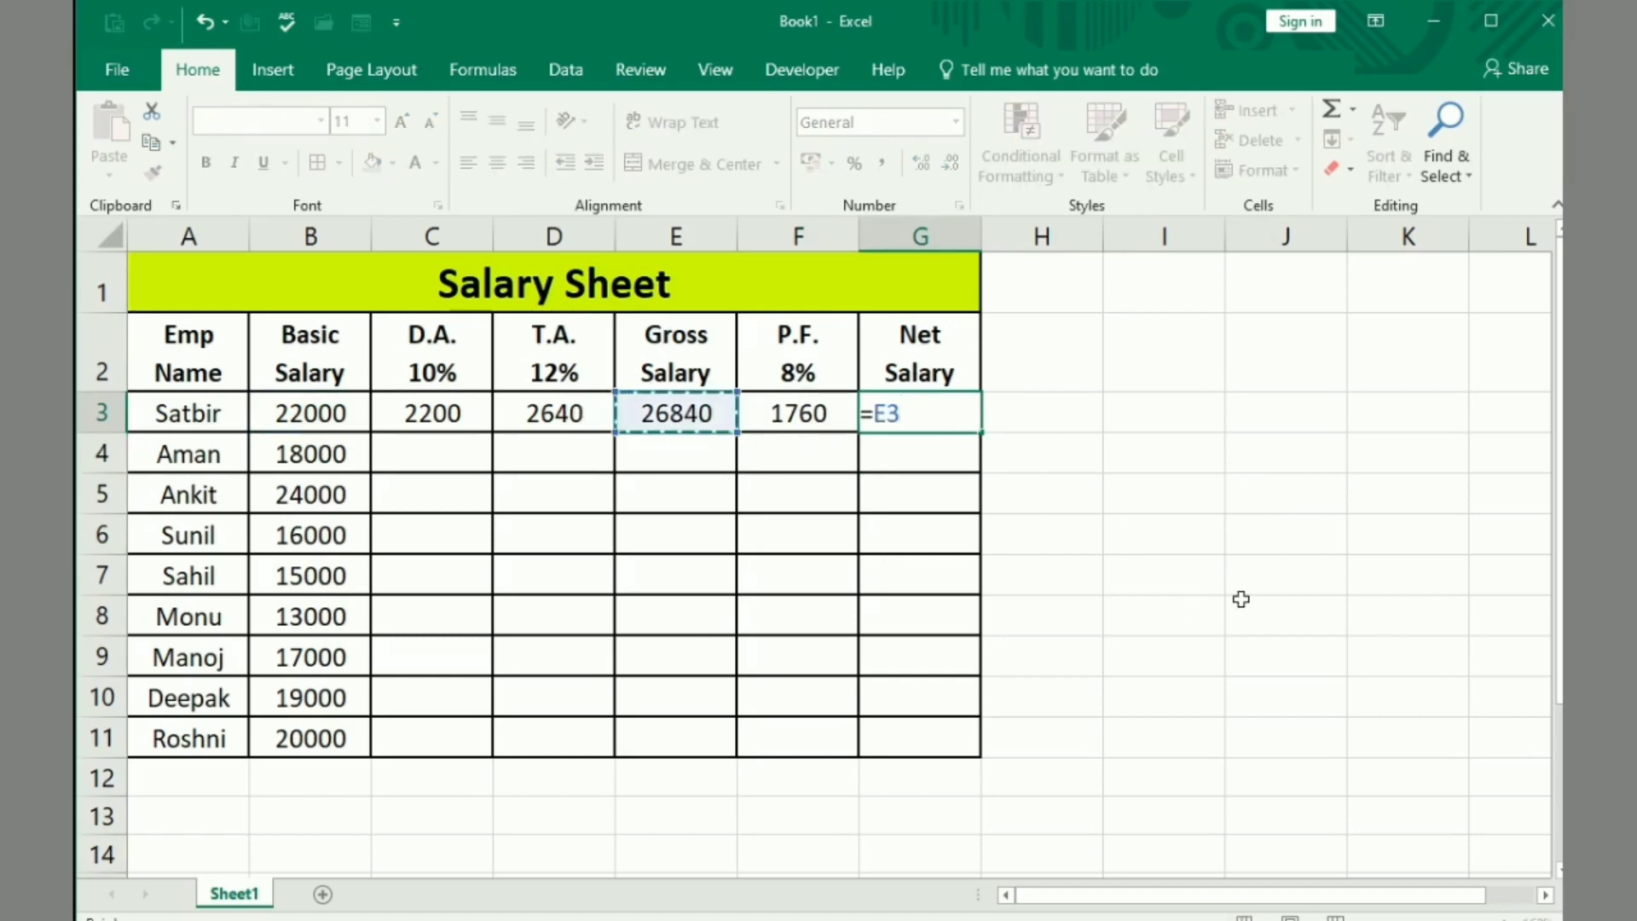
text(-)
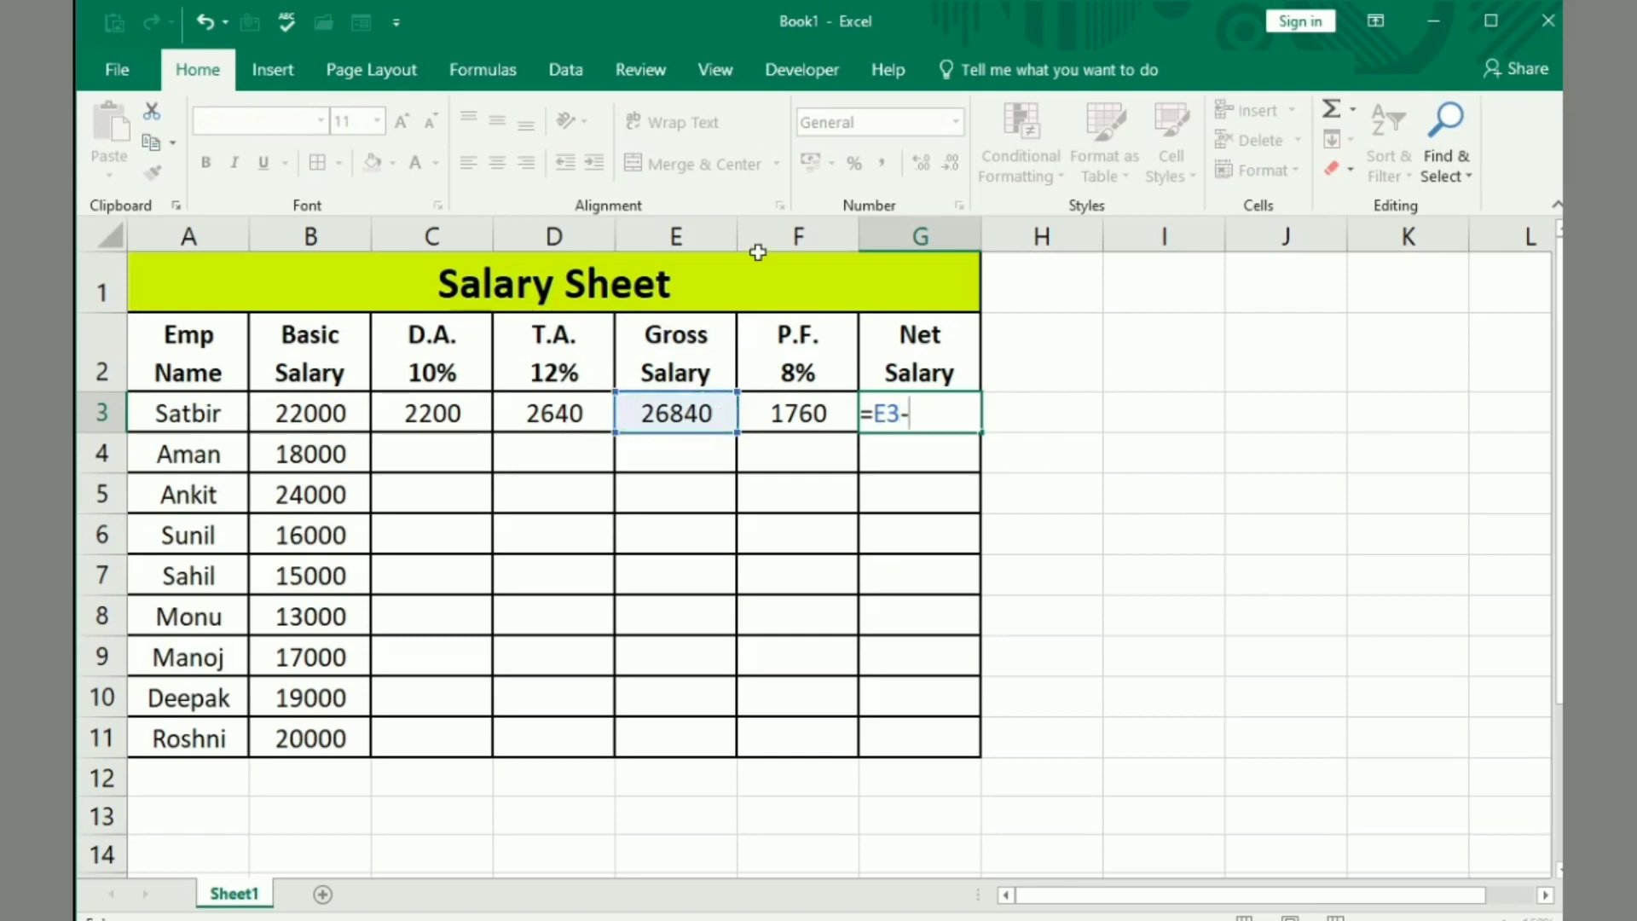
click(765, 417)
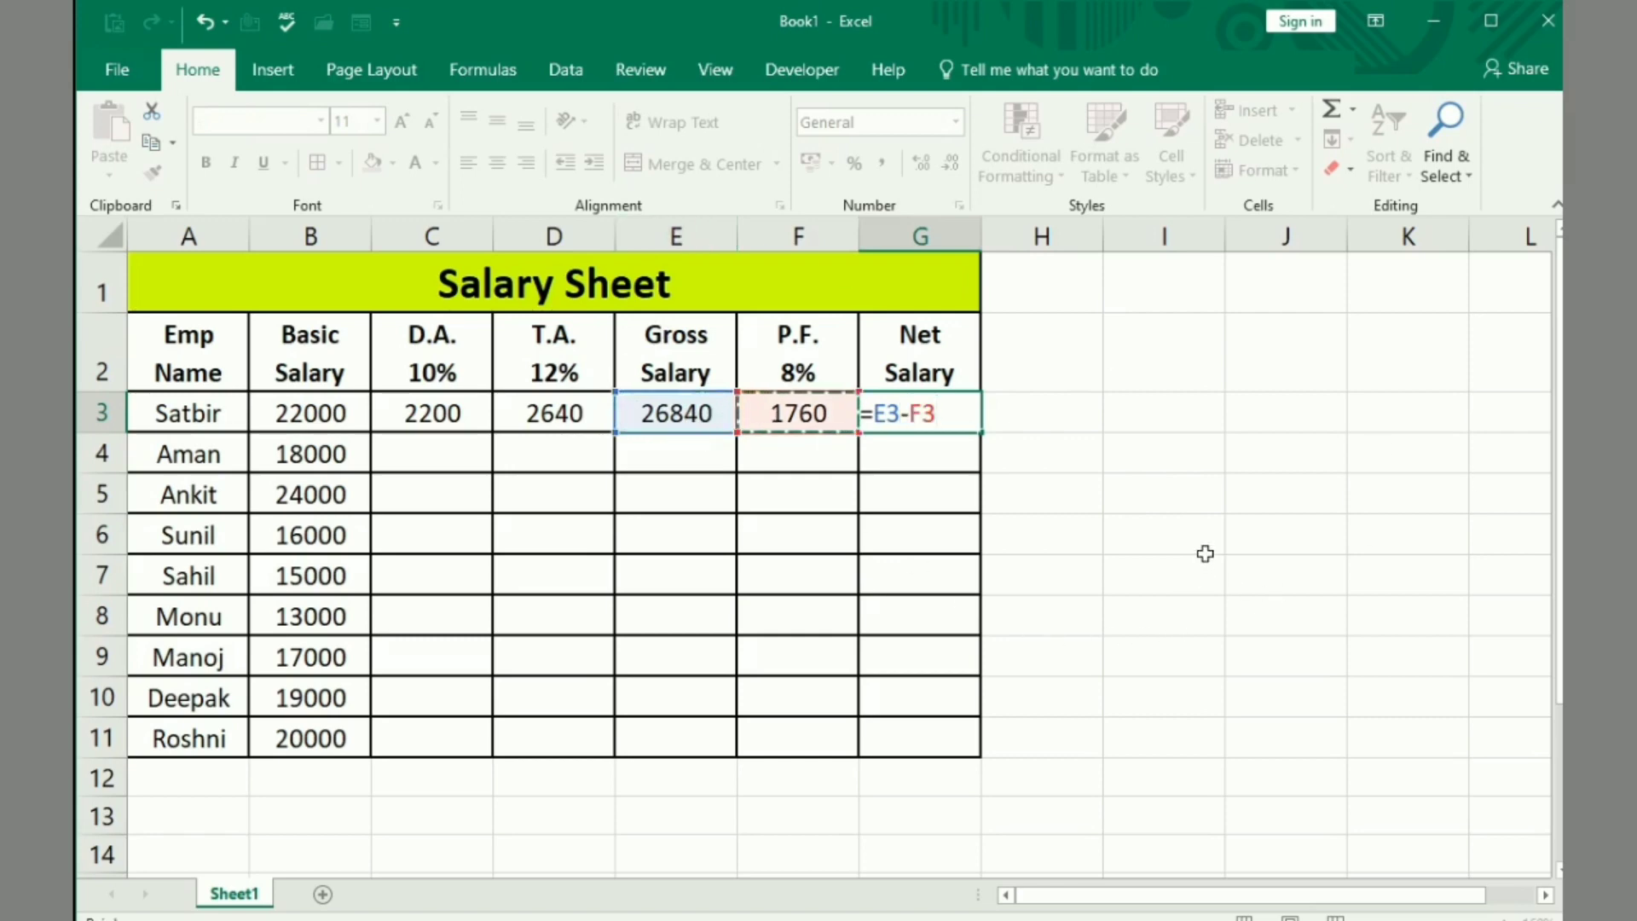
key(Return)
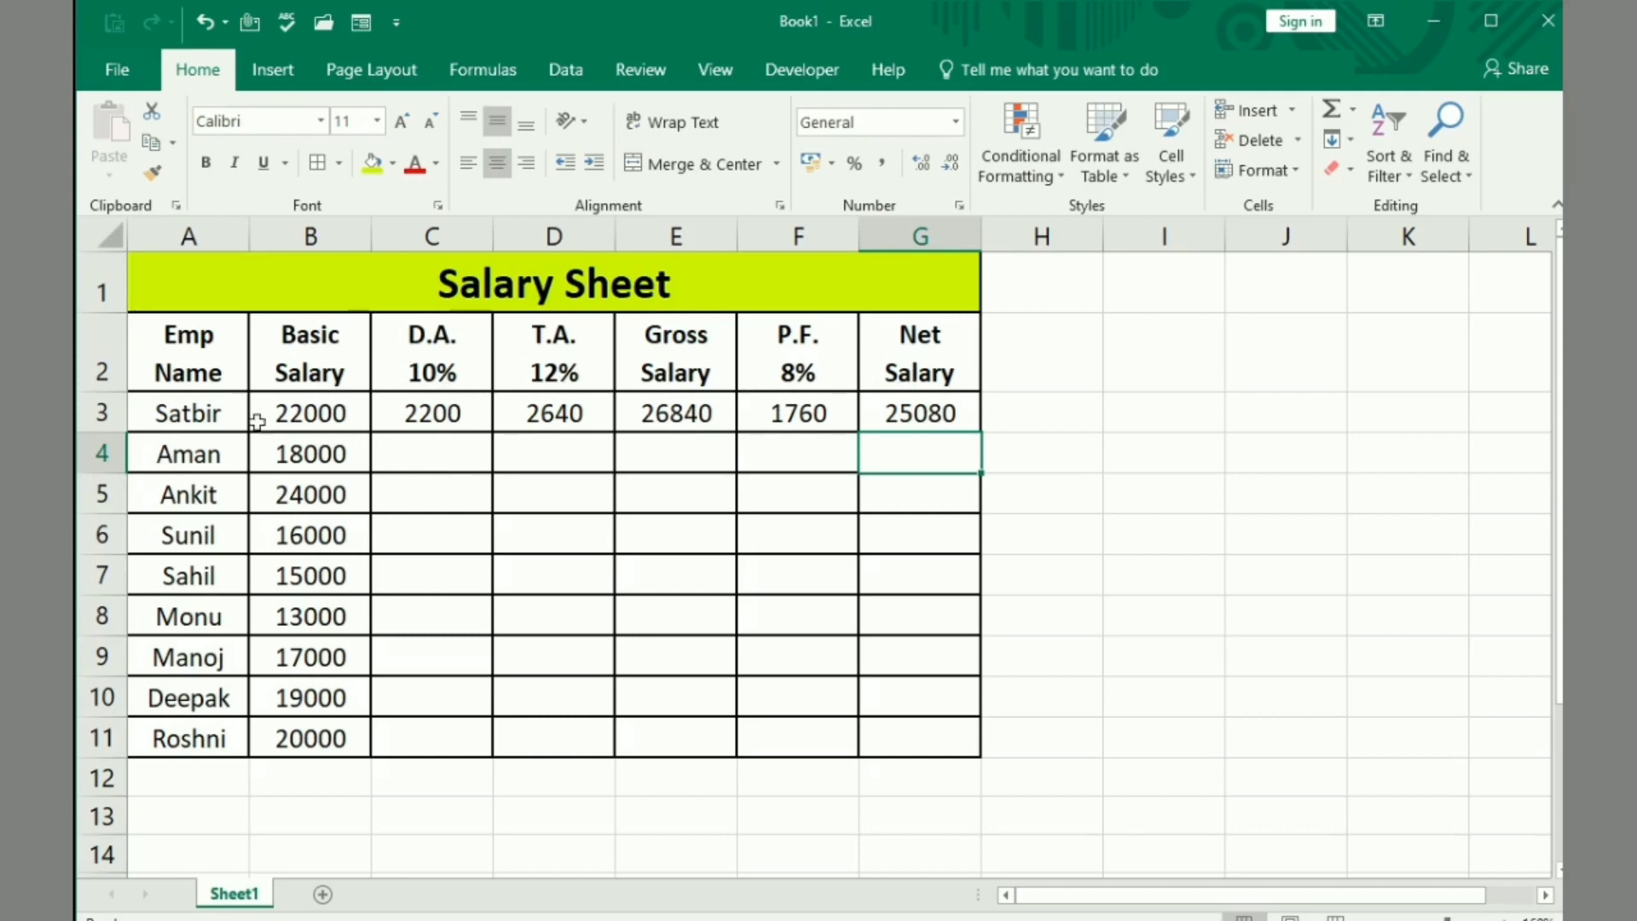
click(412, 409)
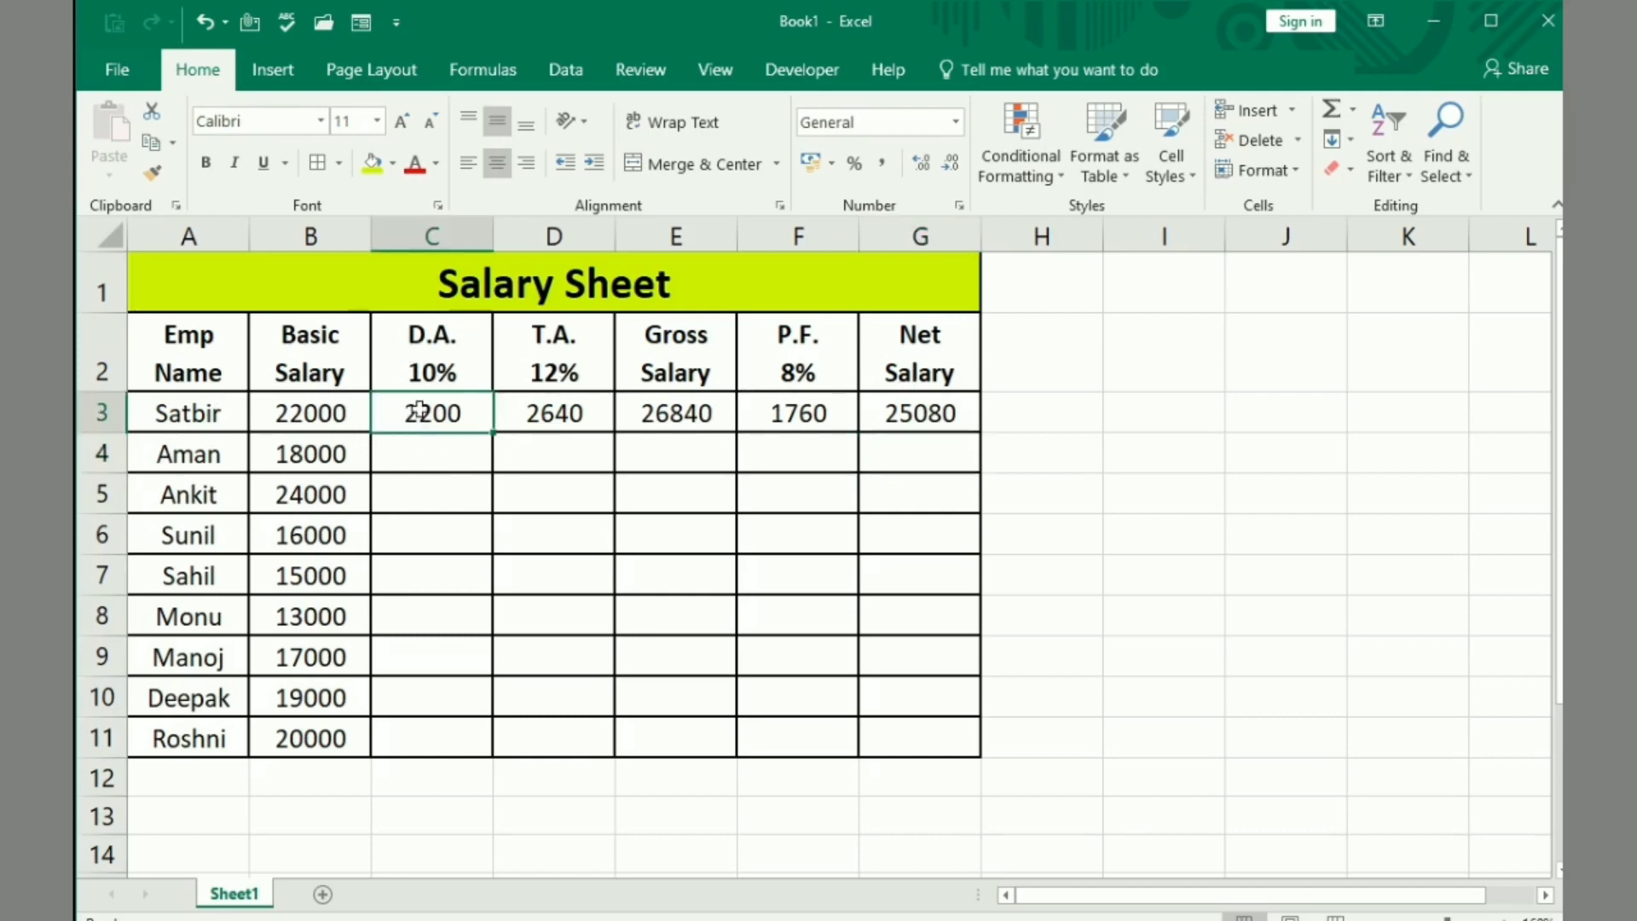
double_click(430, 412)
click(545, 571)
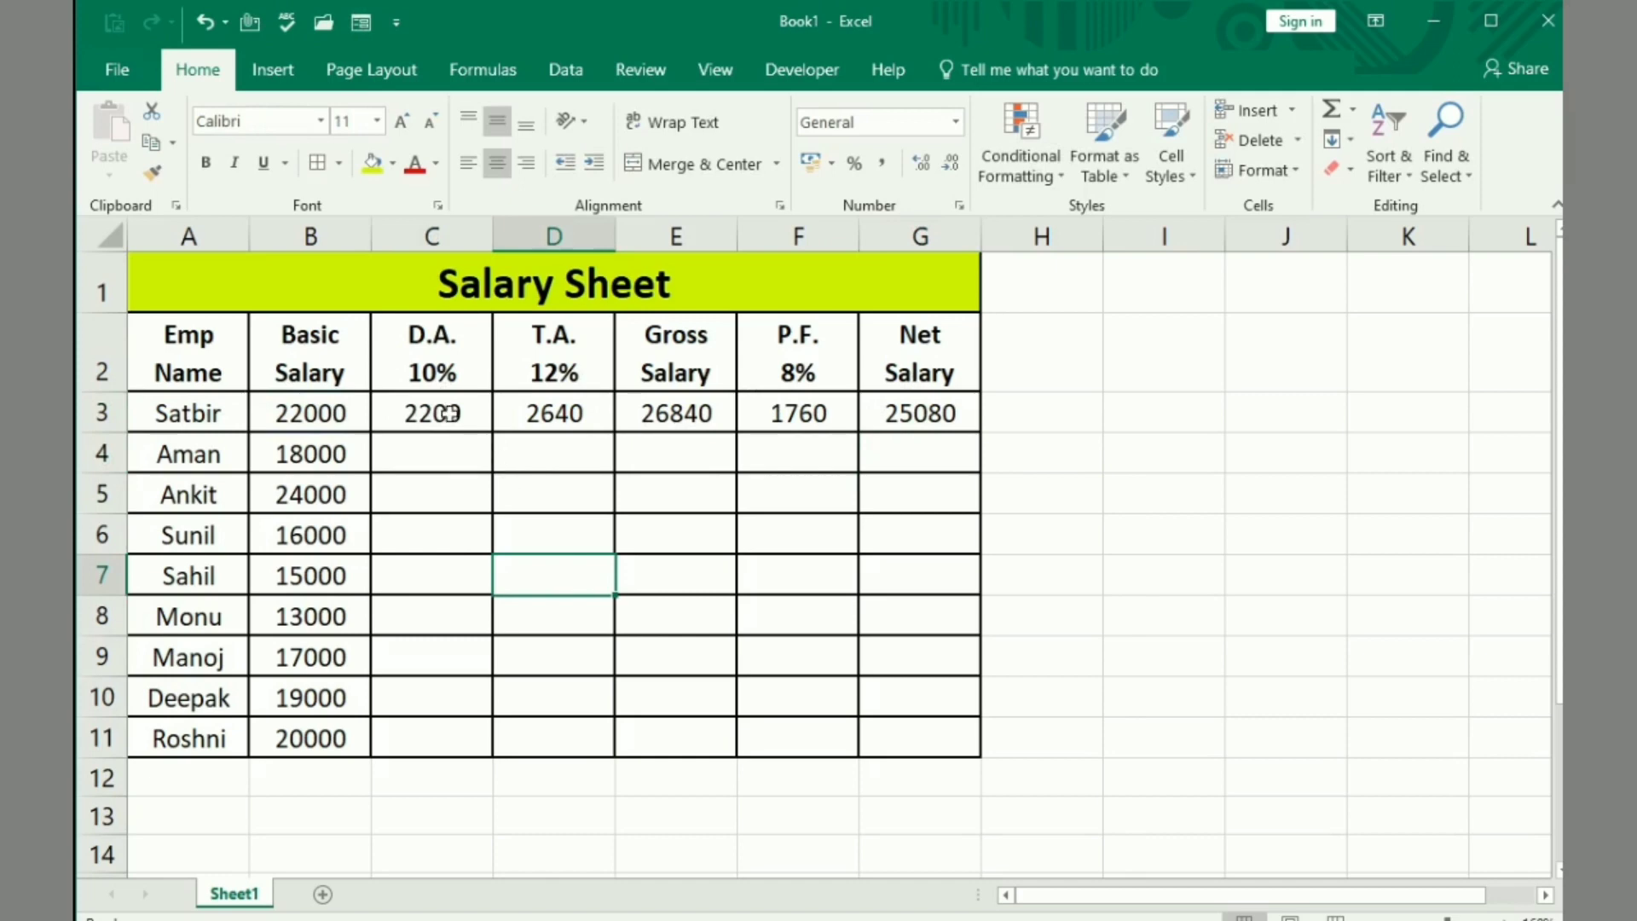
Fill the formulas in C3:G3 down to row 11 for all remaining employees
drag(465, 416, 903, 413)
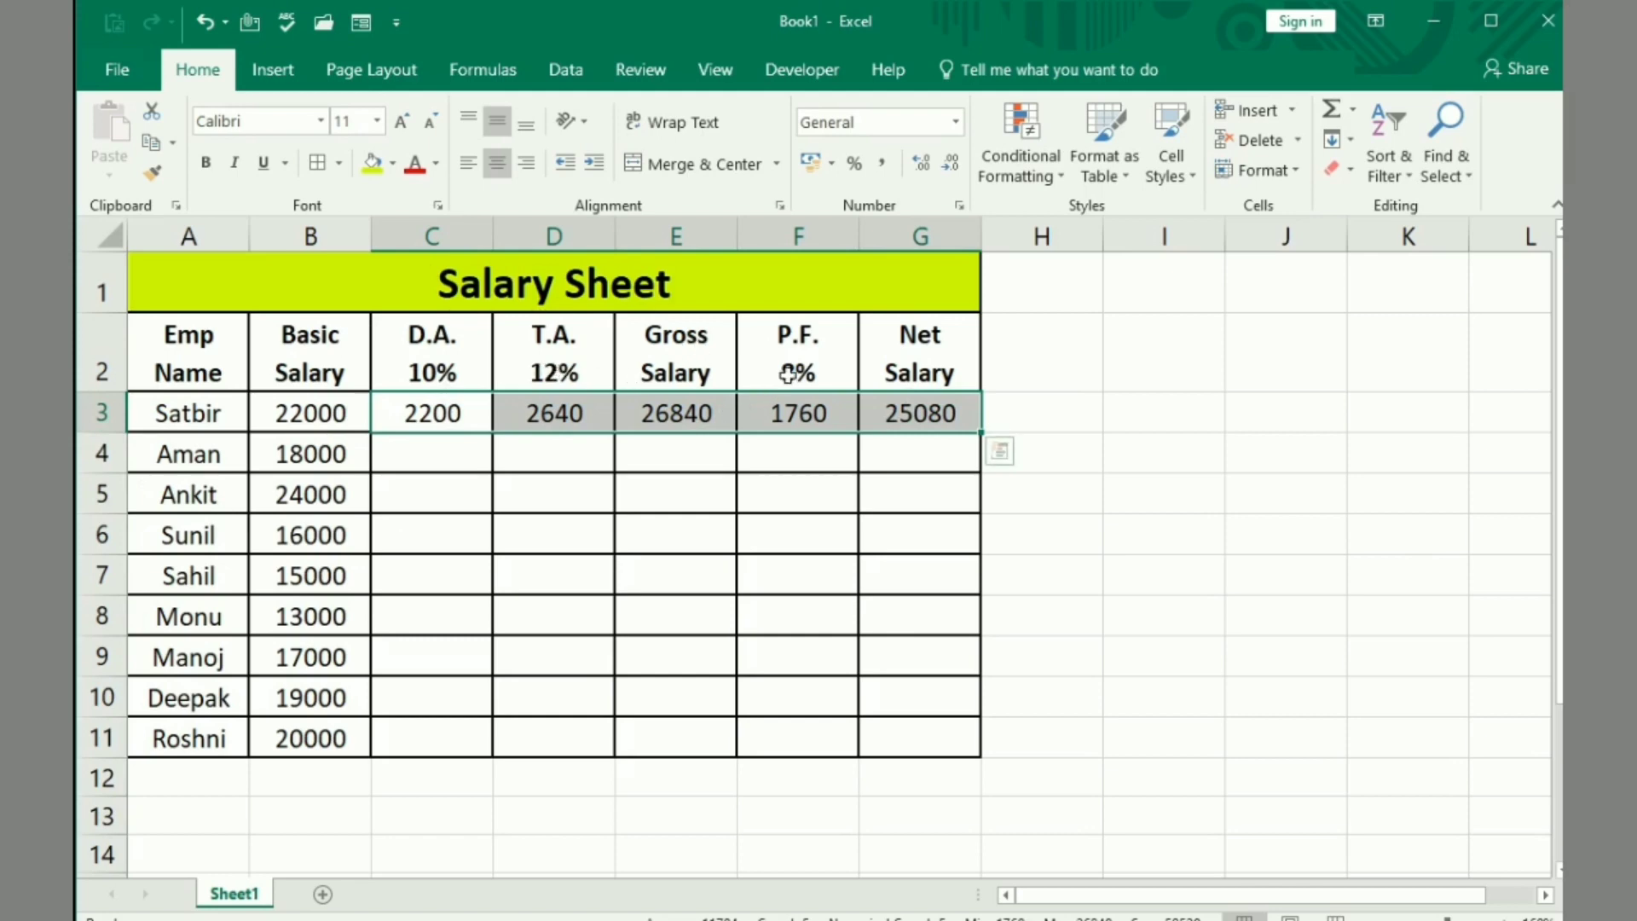
double_click(982, 436)
click(1041, 443)
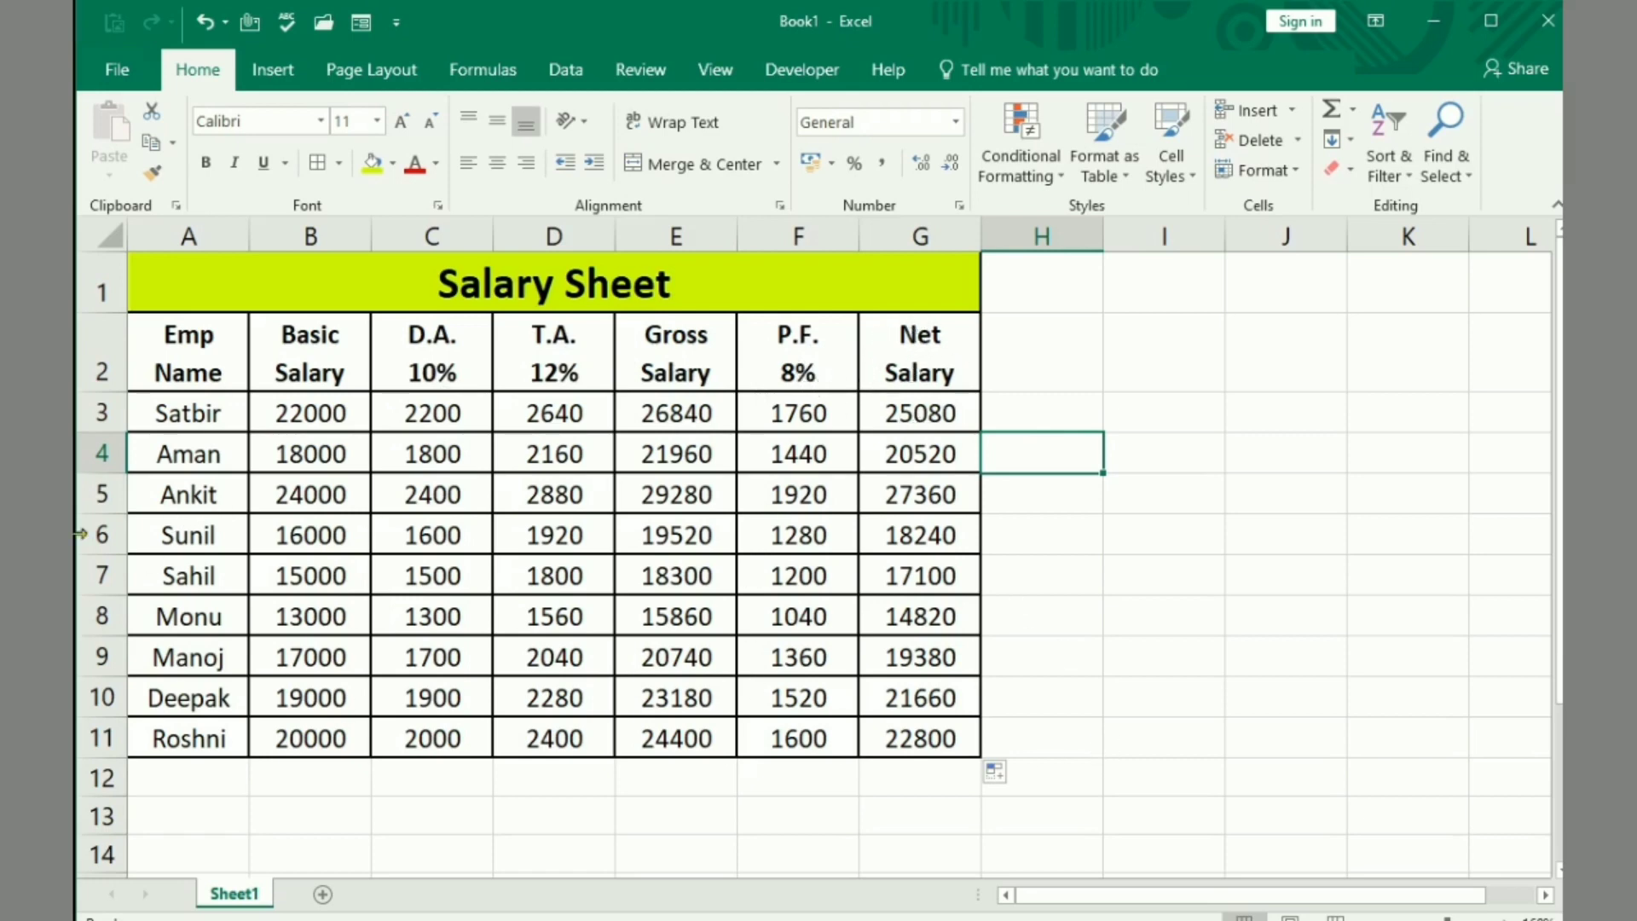
click(1005, 531)
double_click(144, 333)
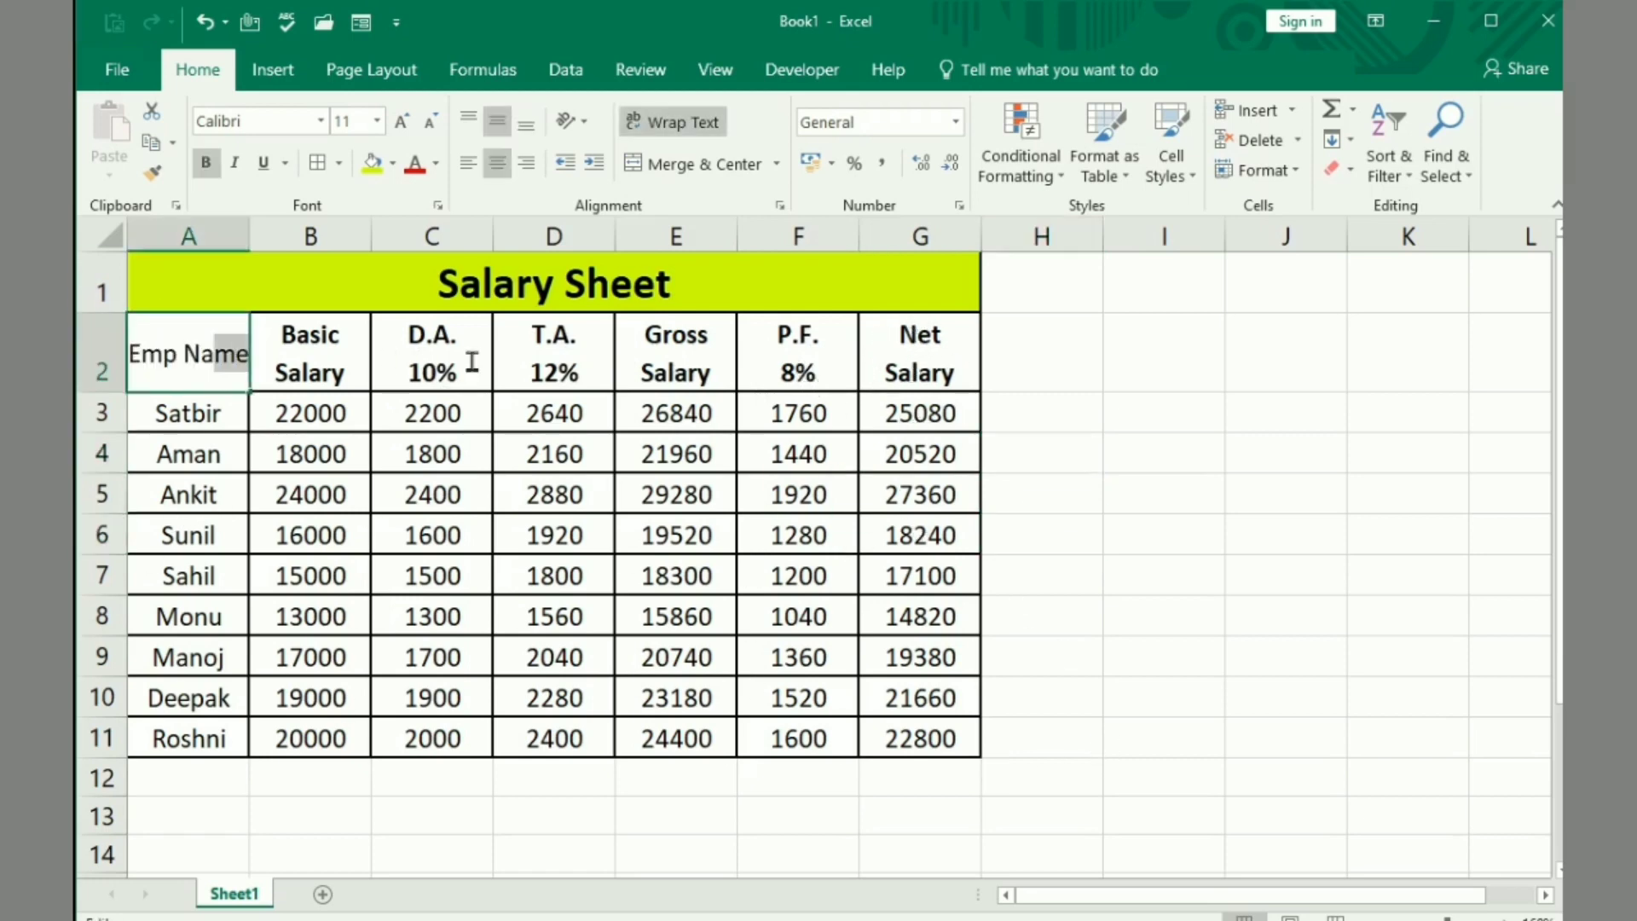
double_click(1399, 565)
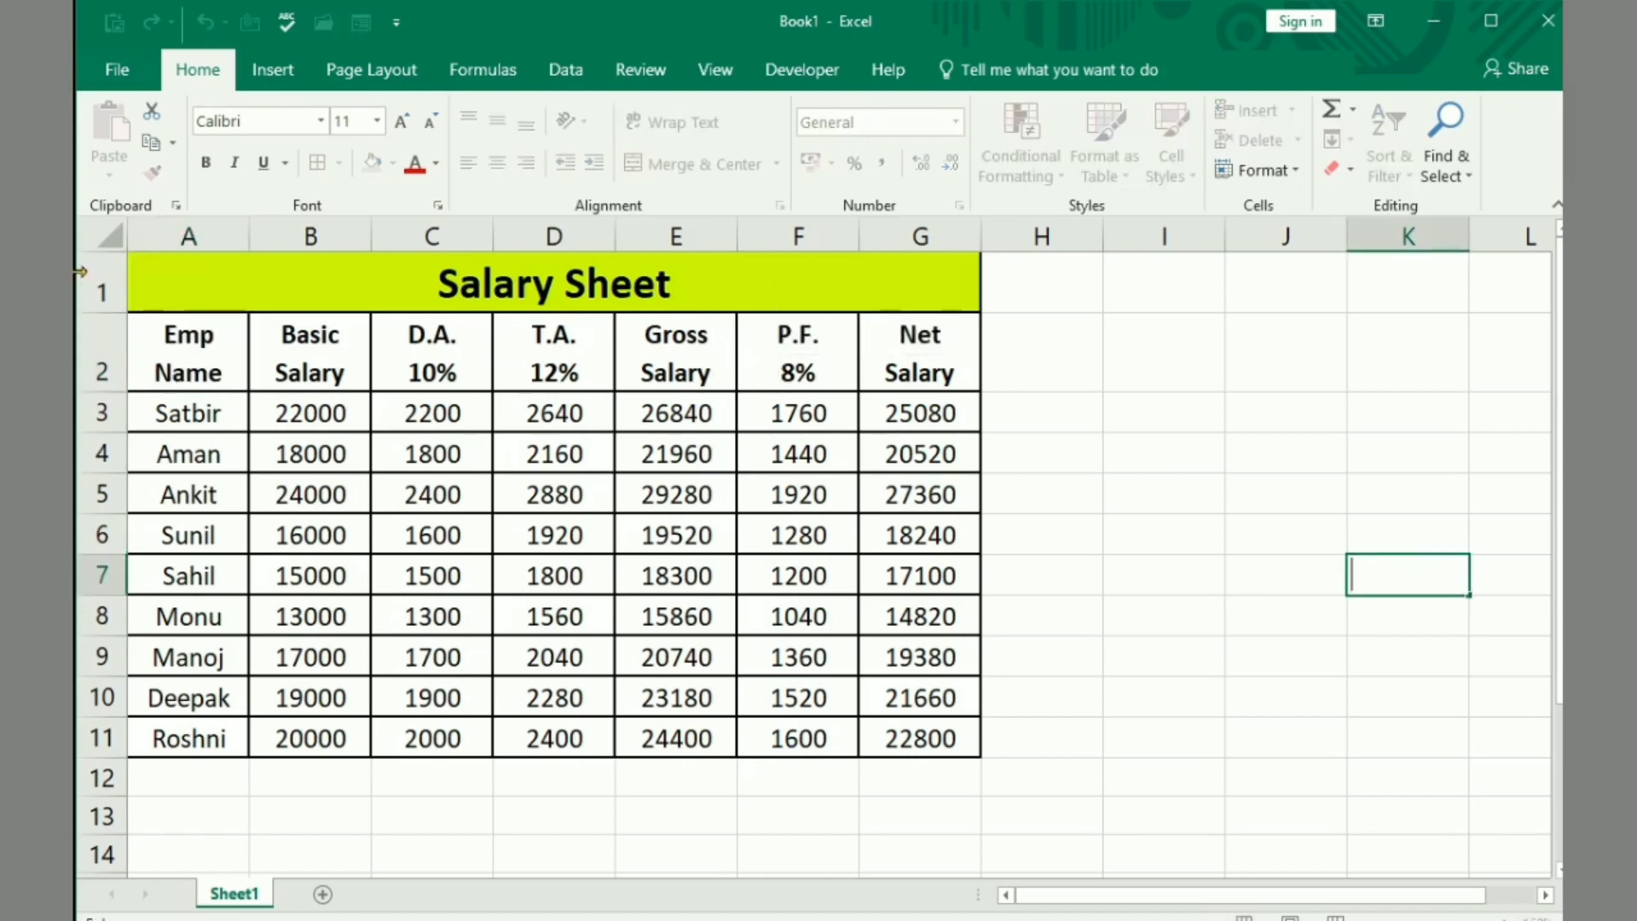
click(226, 332)
drag(677, 350, 750, 342)
drag(431, 350, 921, 367)
Fill the header row cells A2:G2 with the lightest orange theme color
drag(211, 355, 867, 369)
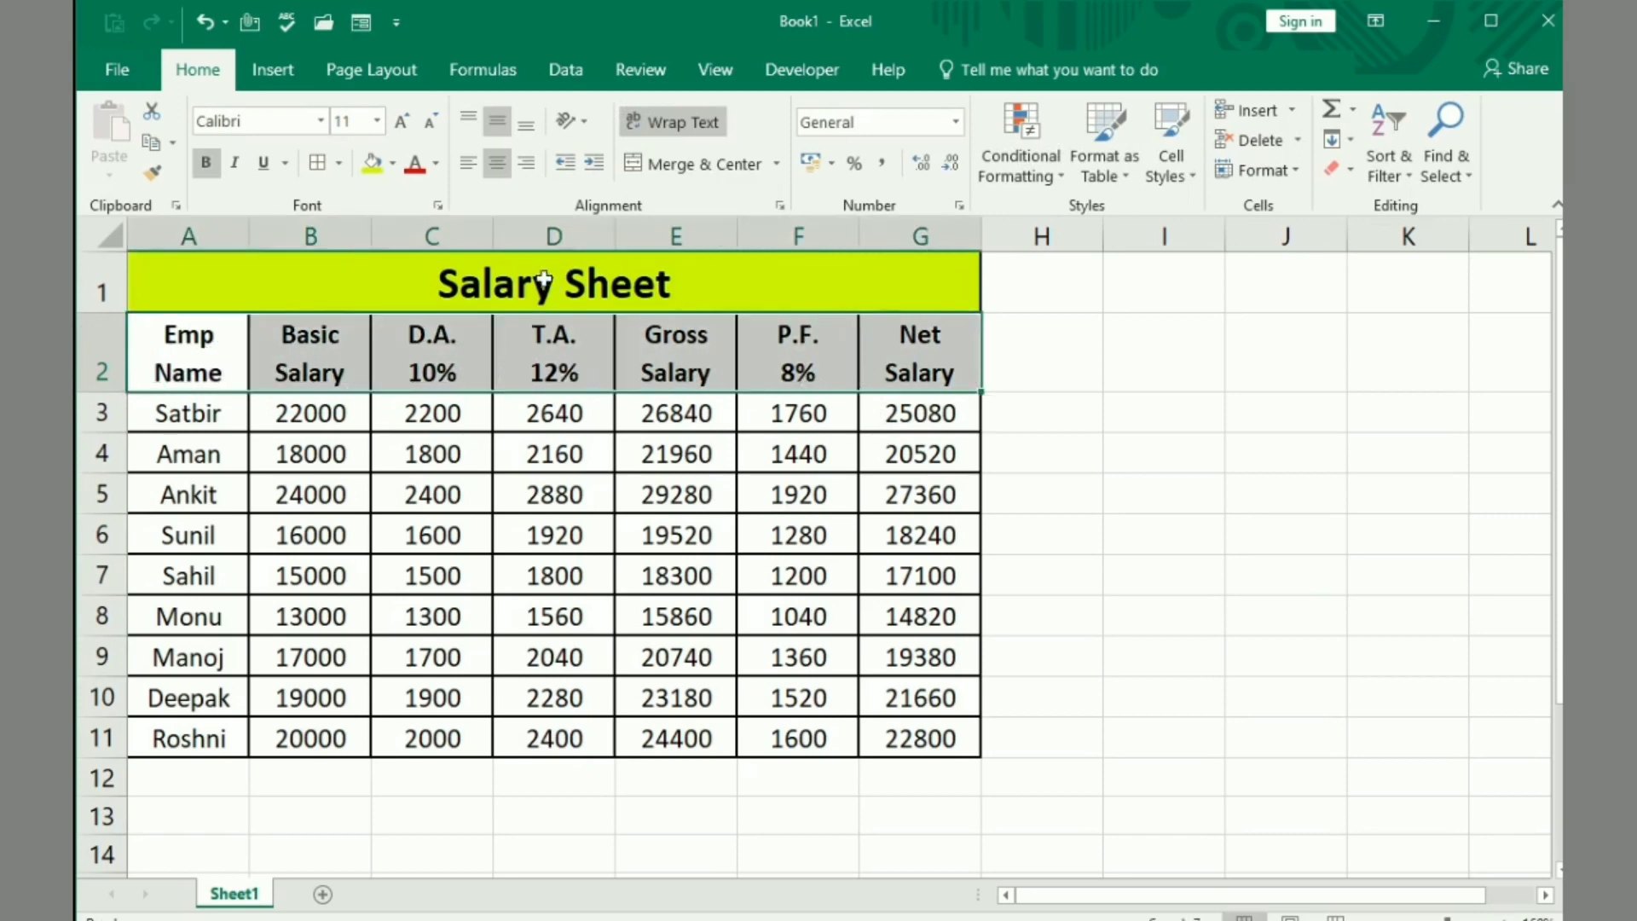
click(393, 164)
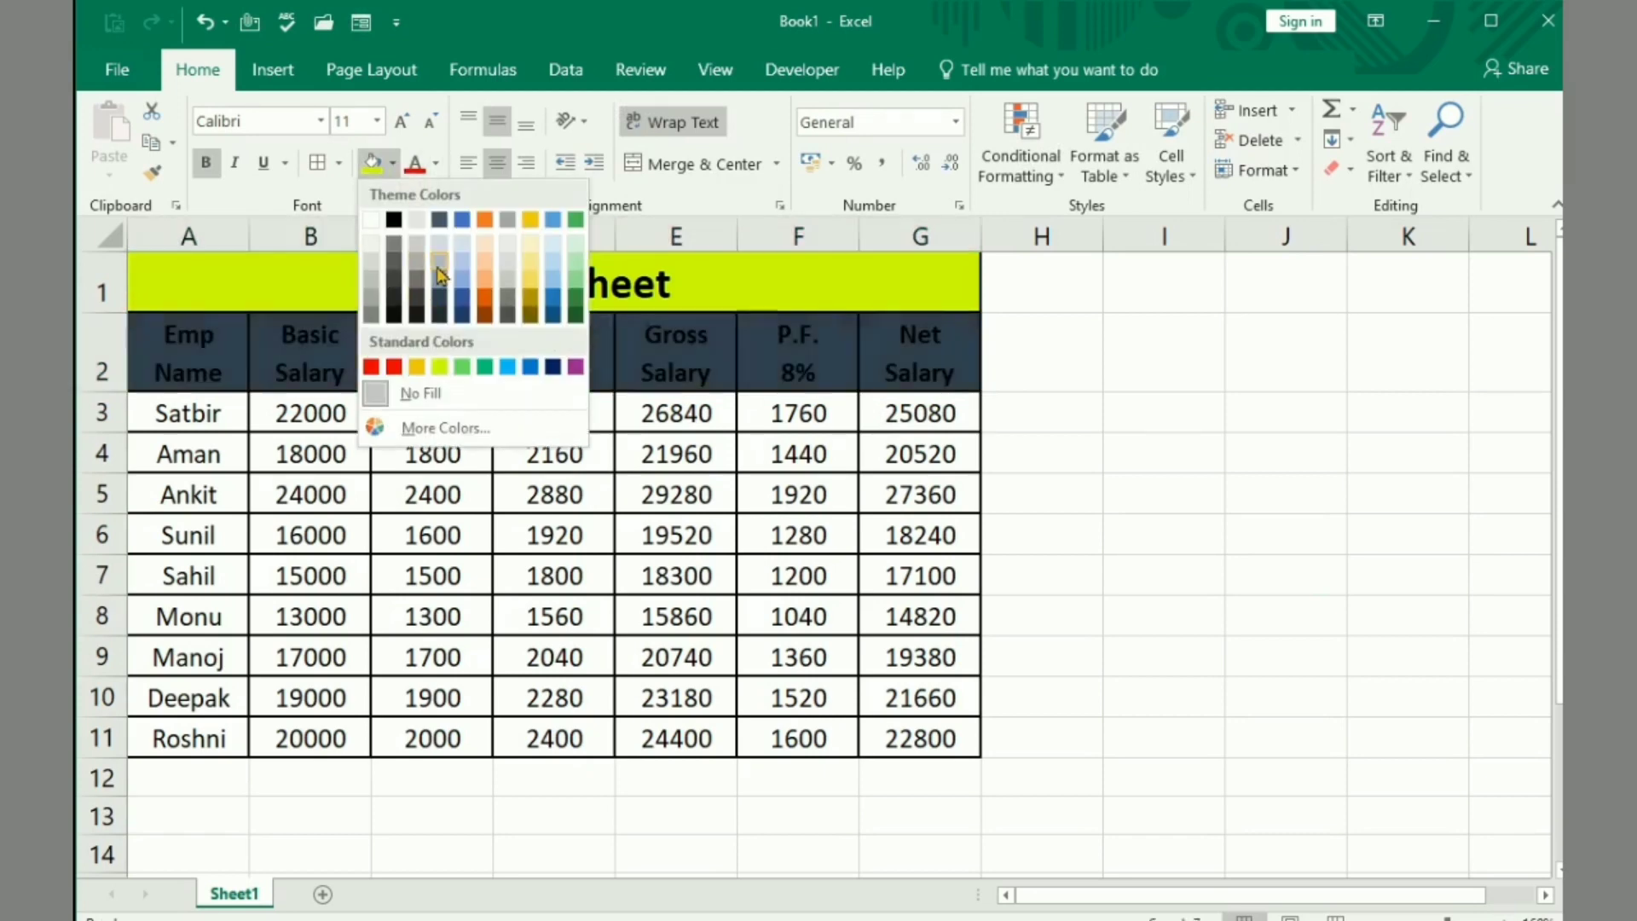
click(484, 244)
click(1051, 479)
click(1058, 528)
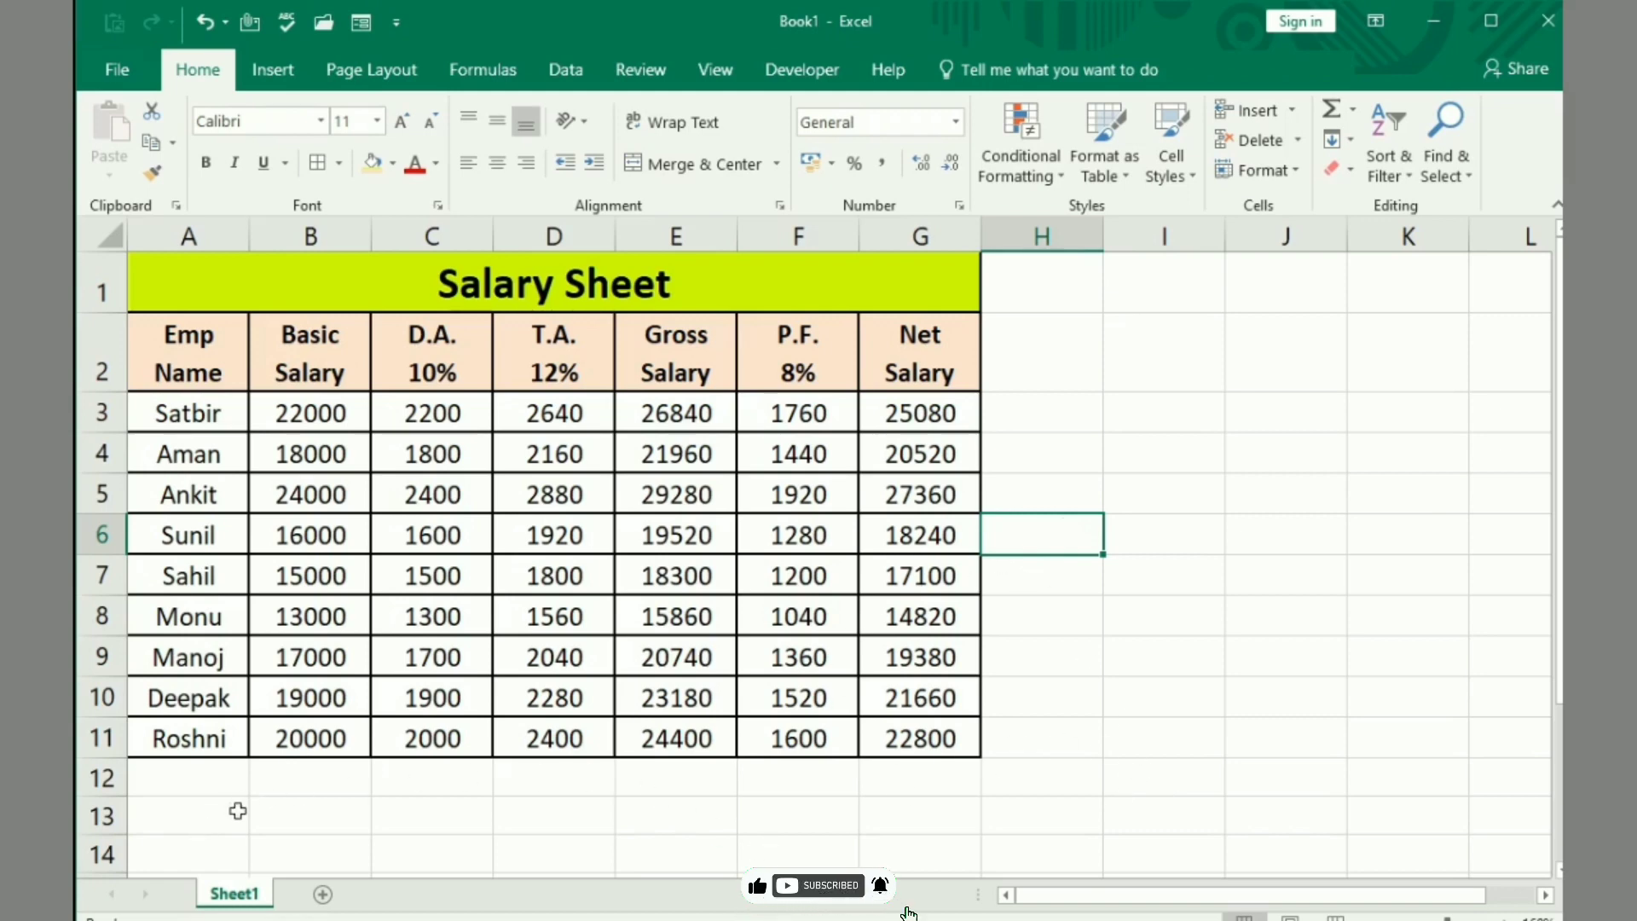
double_click(266, 778)
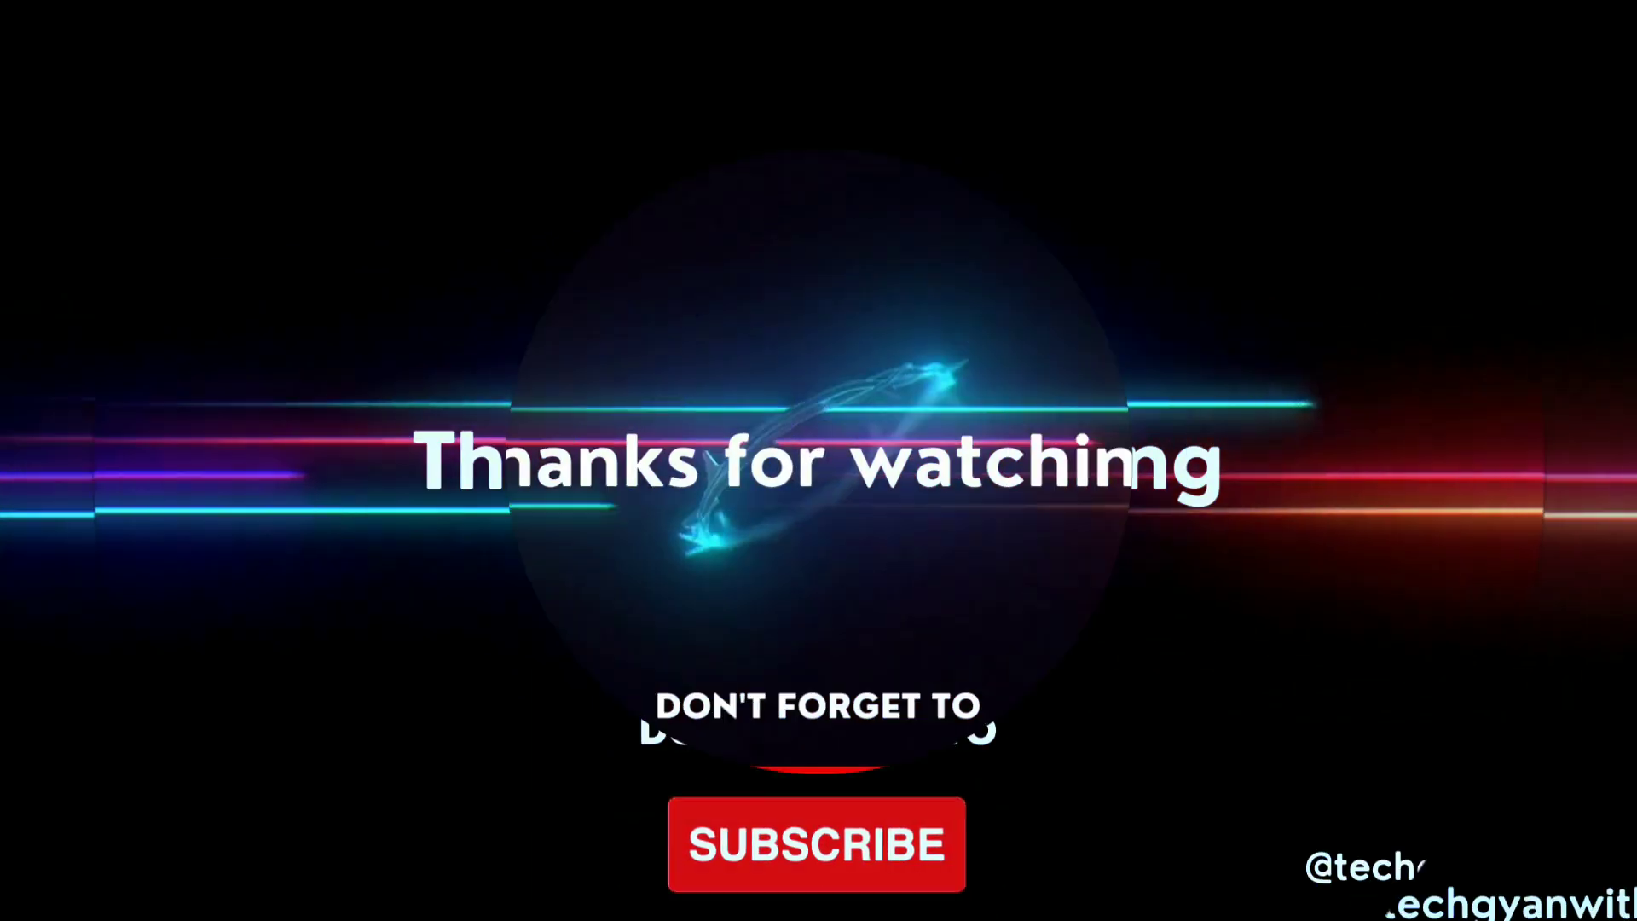